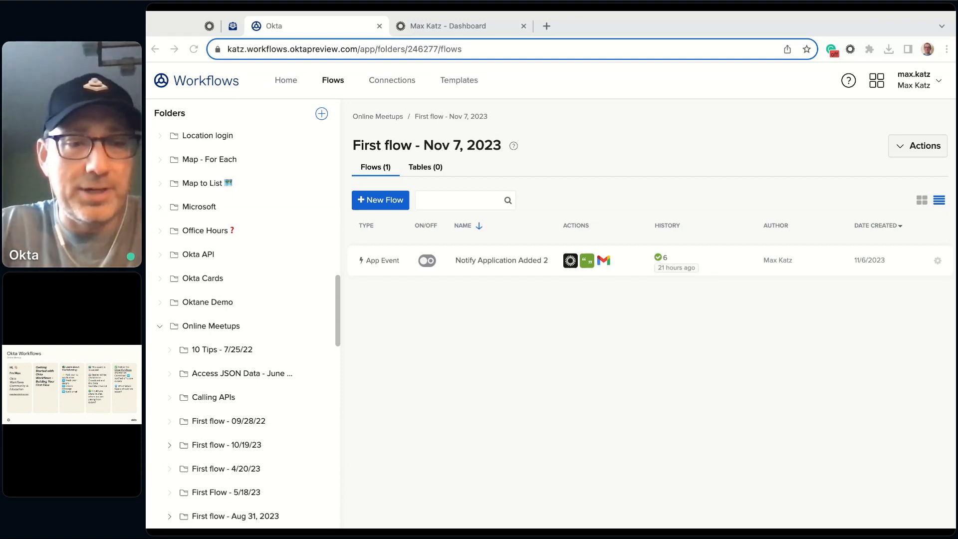
pyautogui.click(550, 367)
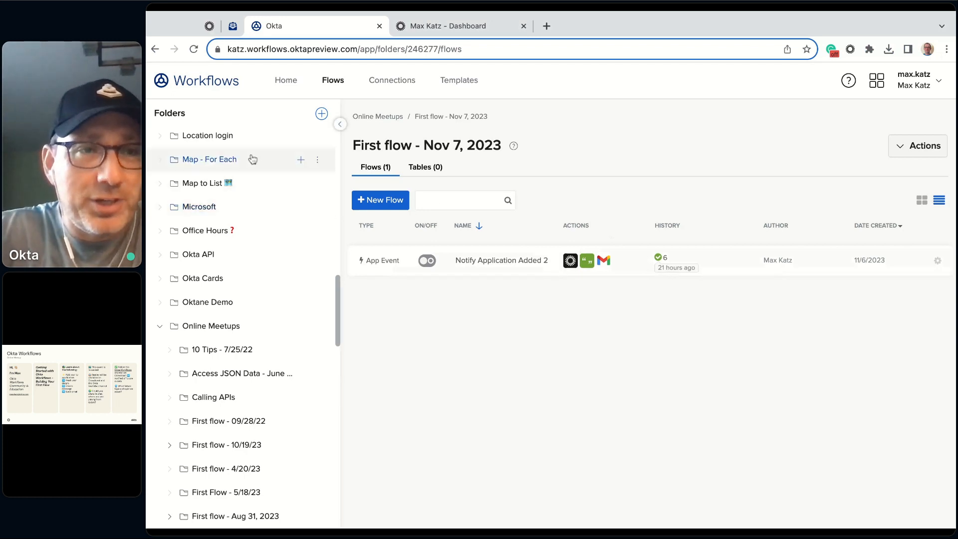
pyautogui.scroll(2, 254, 279)
pyautogui.scroll(-5, 253, 280)
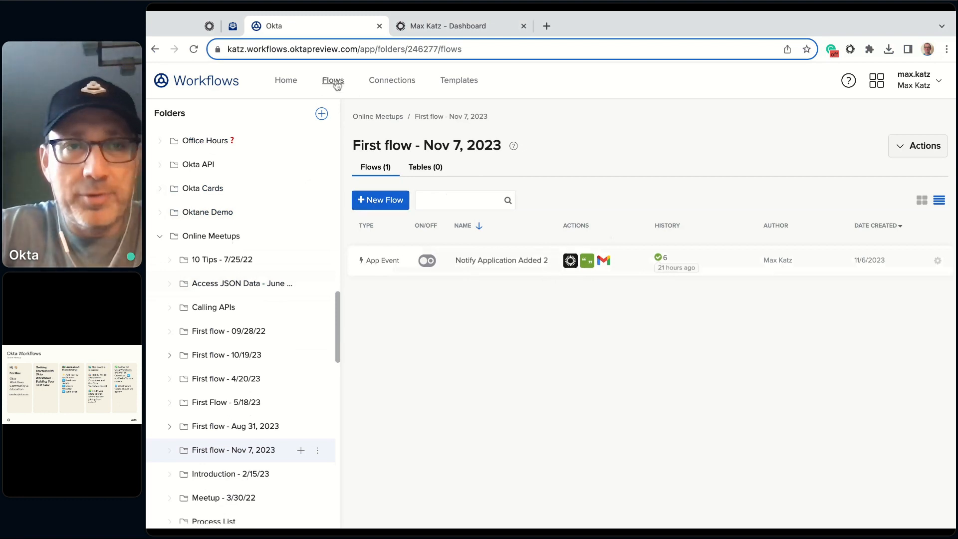
# - Look over the Workflows home page's videos and popular use cases, followed by the Connections and Templates pages
pyautogui.click(288, 83)
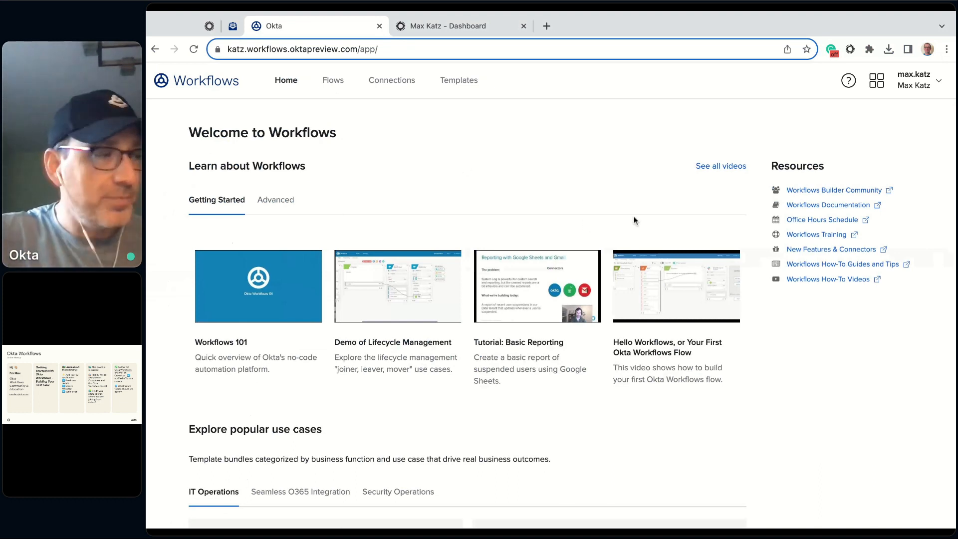
pyautogui.scroll(-4, 599, 276)
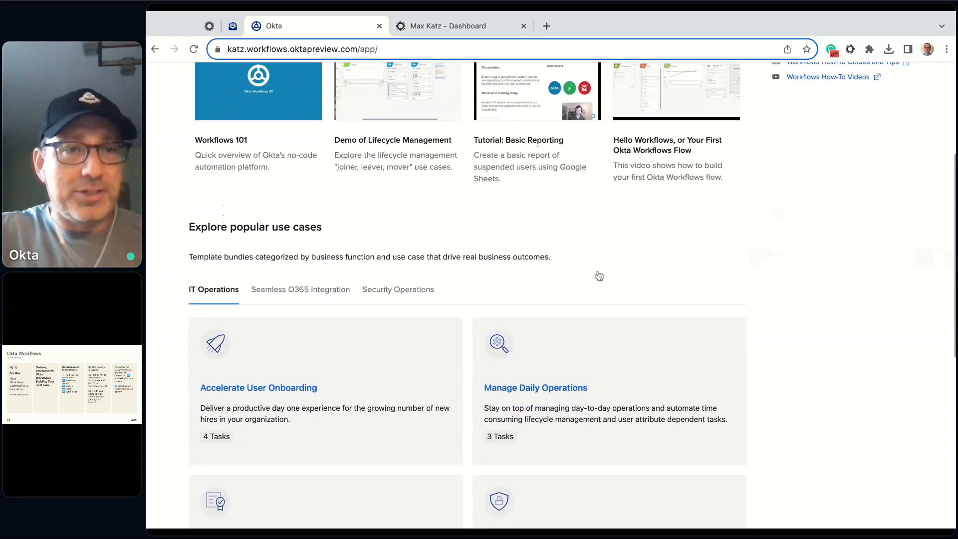
pyautogui.scroll(-2, 595, 265)
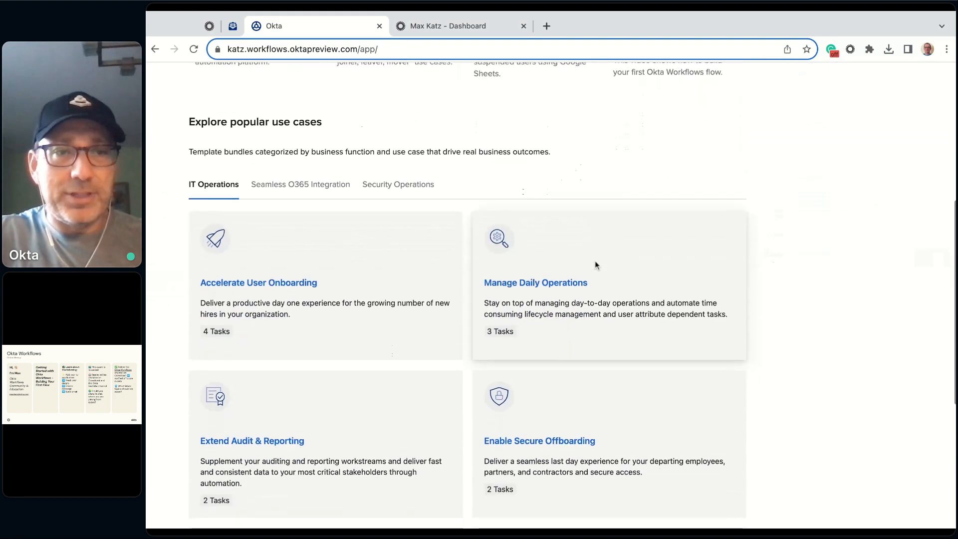
pyautogui.scroll(6, 595, 265)
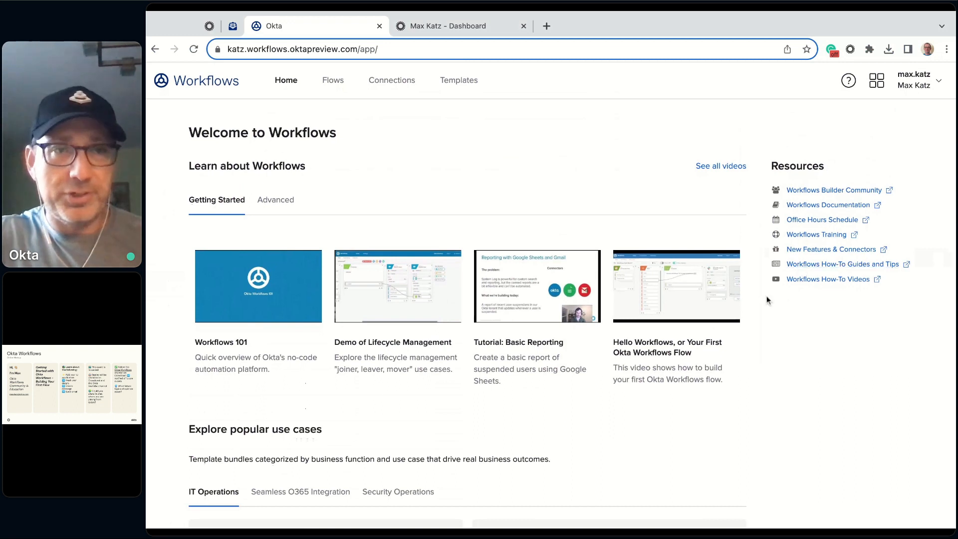
pyautogui.click(333, 82)
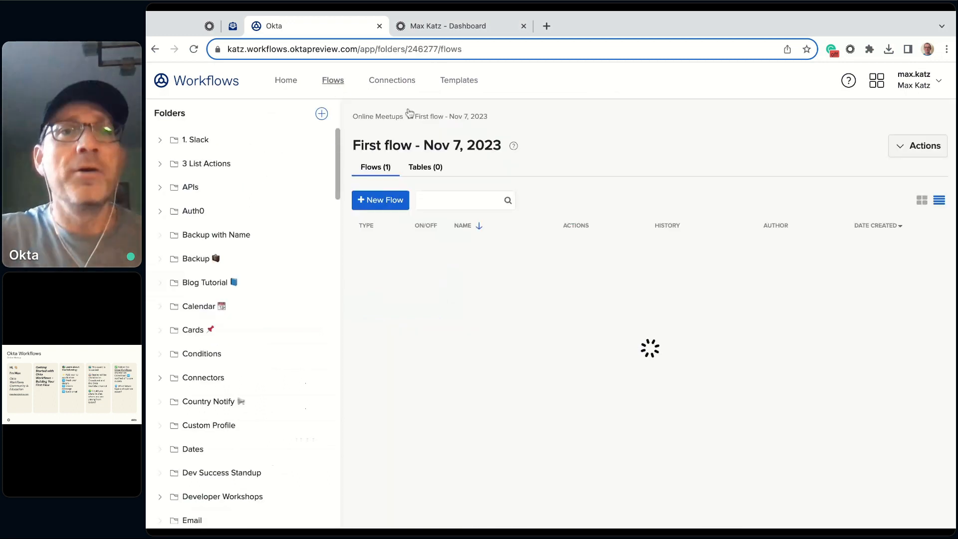
pyautogui.click(391, 81)
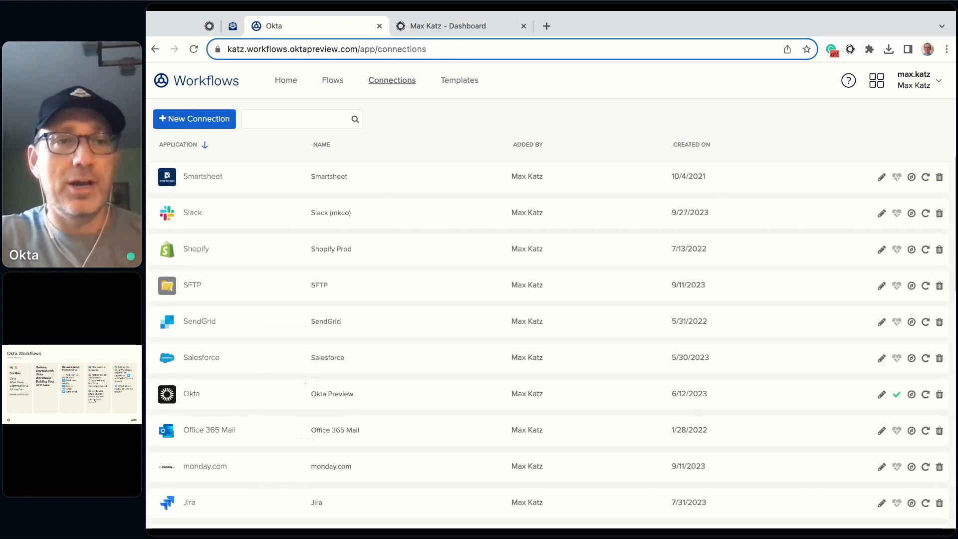
pyautogui.click(463, 81)
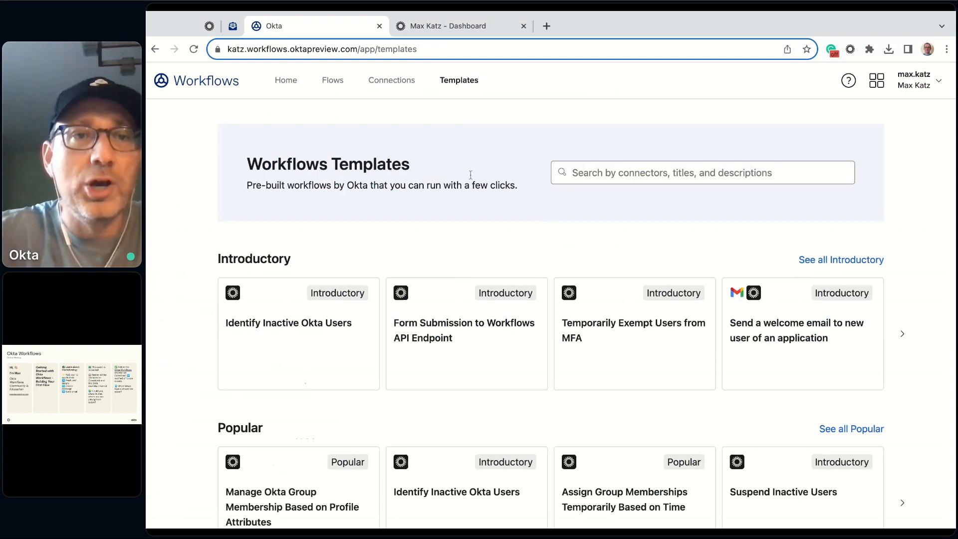
# - Return to the flows and start a new flow in the "First flow - Nov 7, 2023" folder under Online Meetups
pyautogui.click(332, 83)
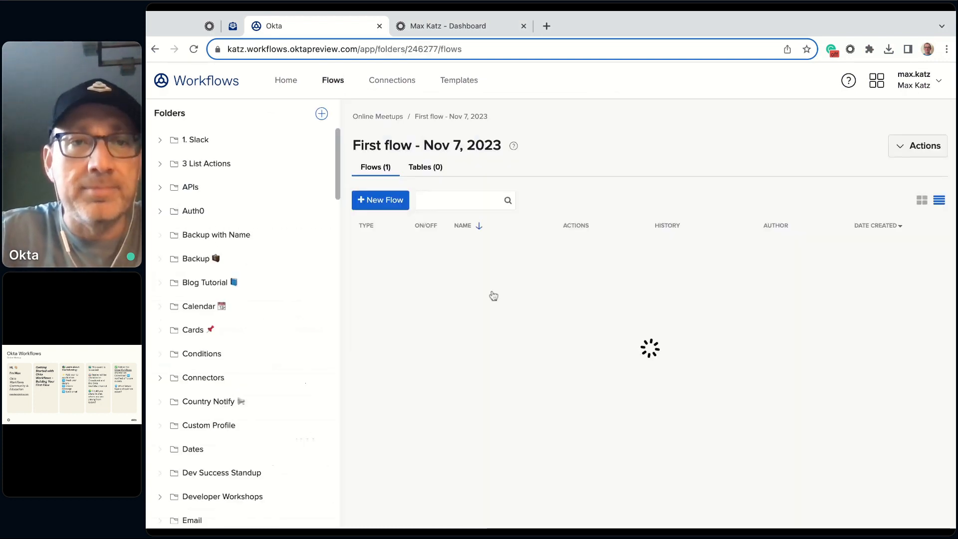
pyautogui.scroll(-5, 284, 255)
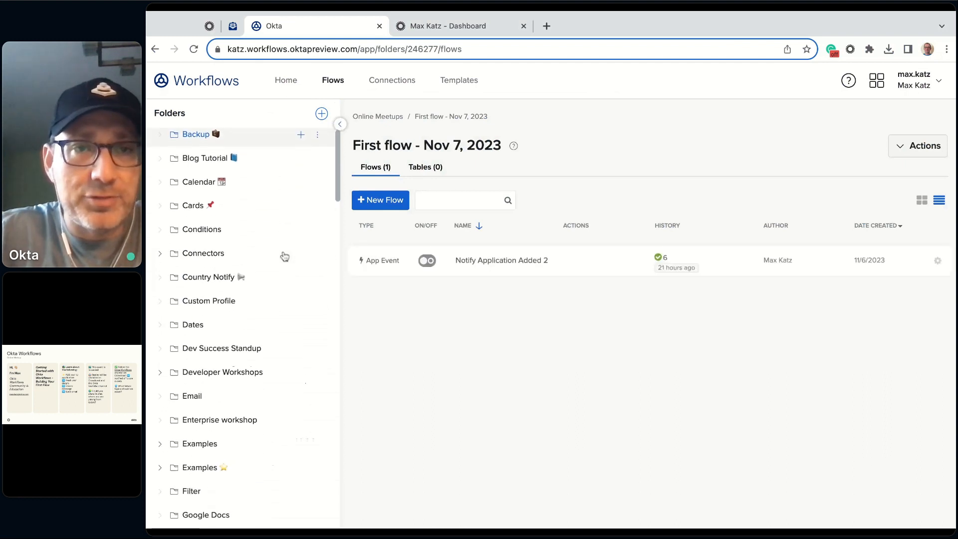
pyautogui.scroll(-10, 275, 251)
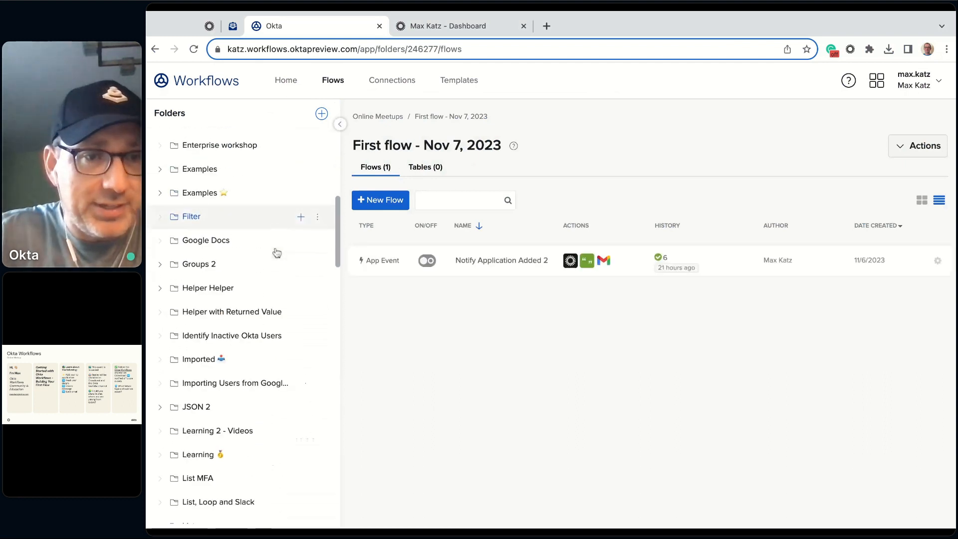
pyautogui.scroll(-8, 277, 252)
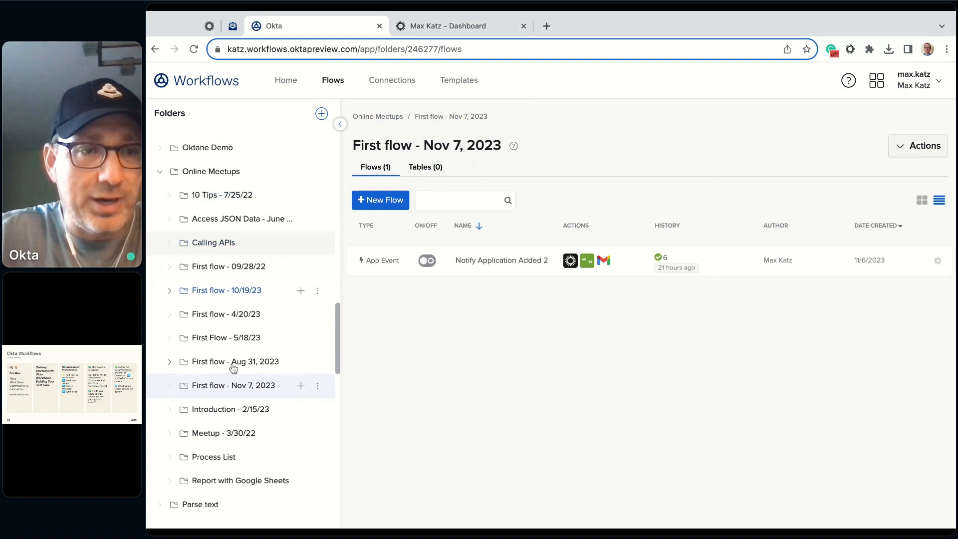
pyautogui.scroll(-1, 430, 382)
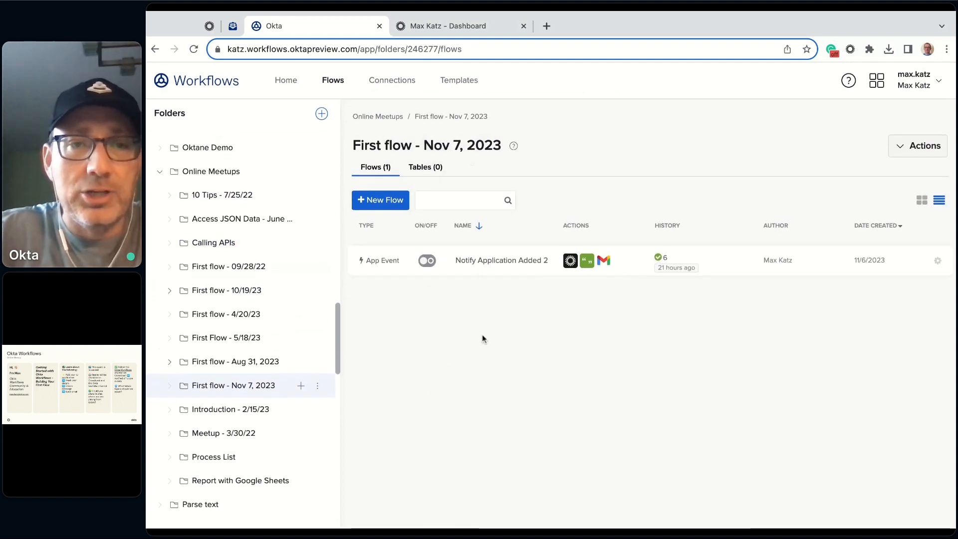
pyautogui.click(383, 200)
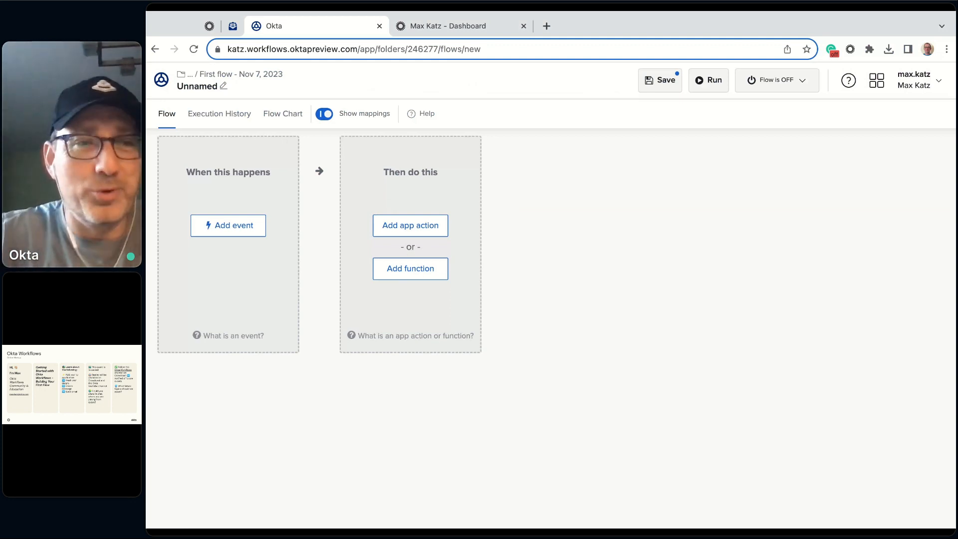
# - Name the flow "Notify when new application added" in its properties
pyautogui.click(190, 88)
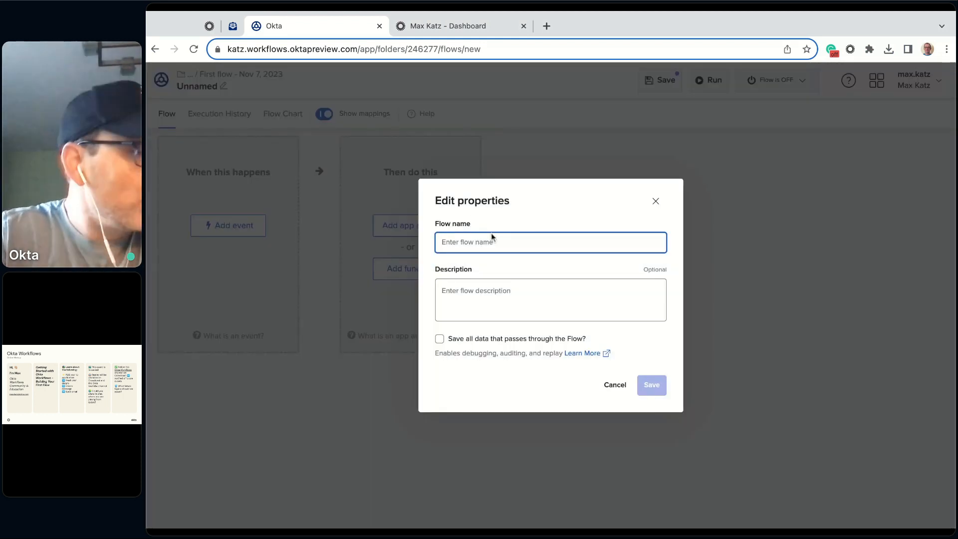
pyautogui.write('Notify ')
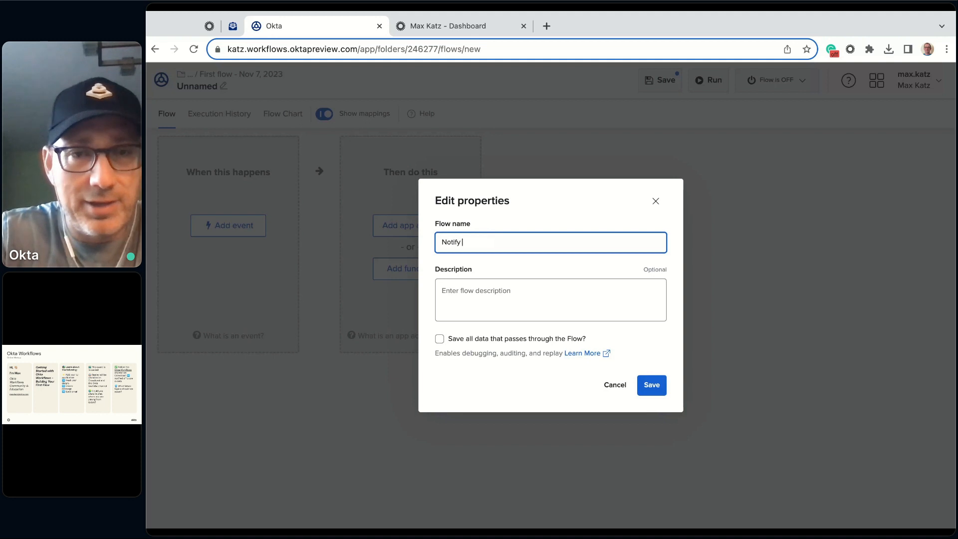
pyautogui.write('when new applicat')
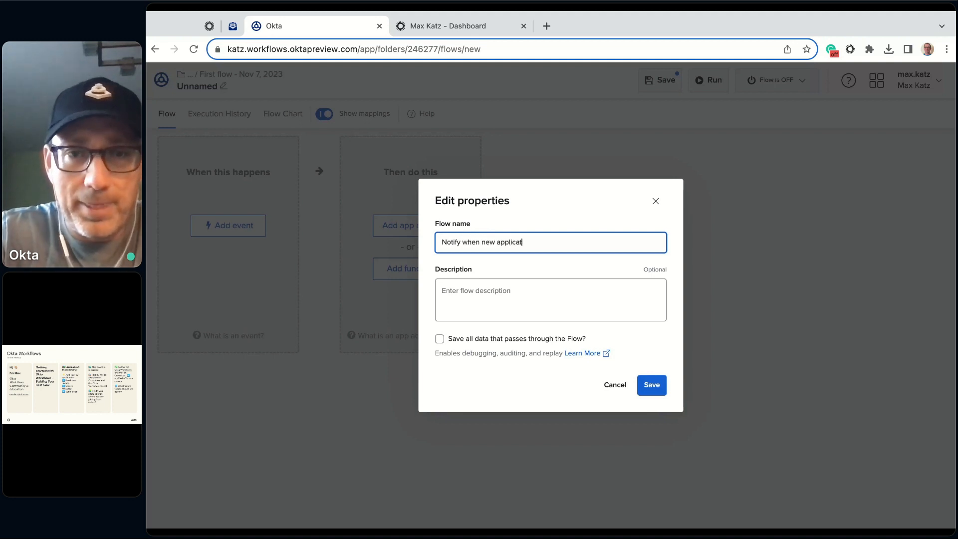
pyautogui.write('ion')
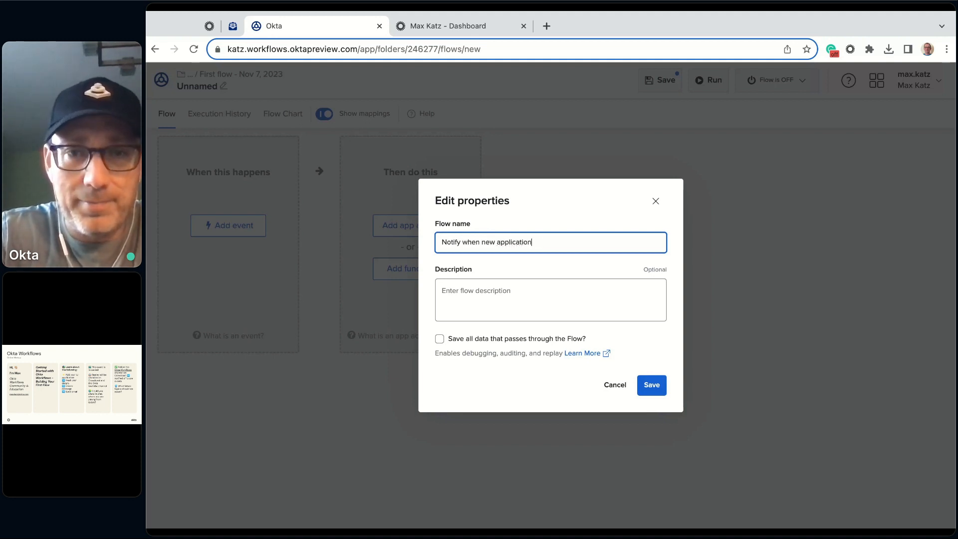
pyautogui.write(' added')
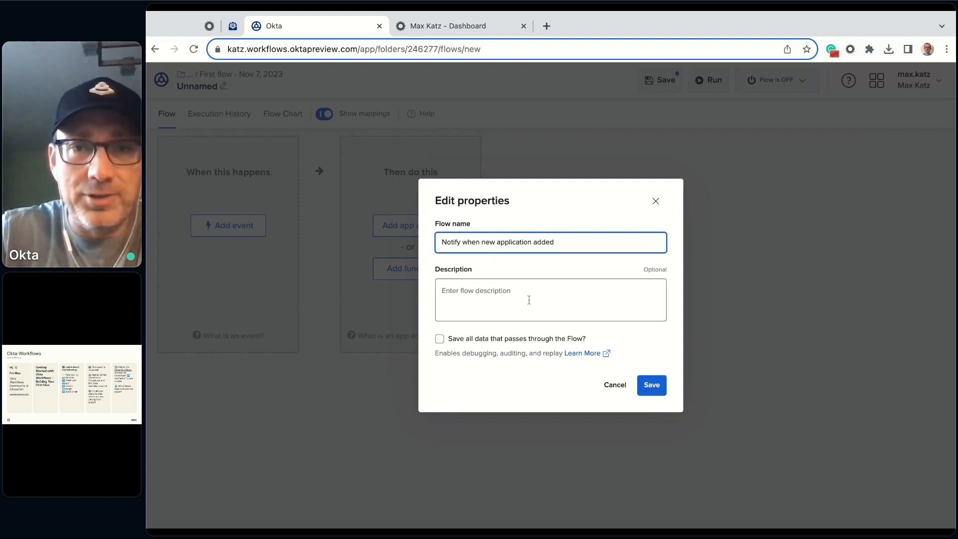
# - Enter "Notify user when new application is added" as the flow's description
pyautogui.click(530, 300)
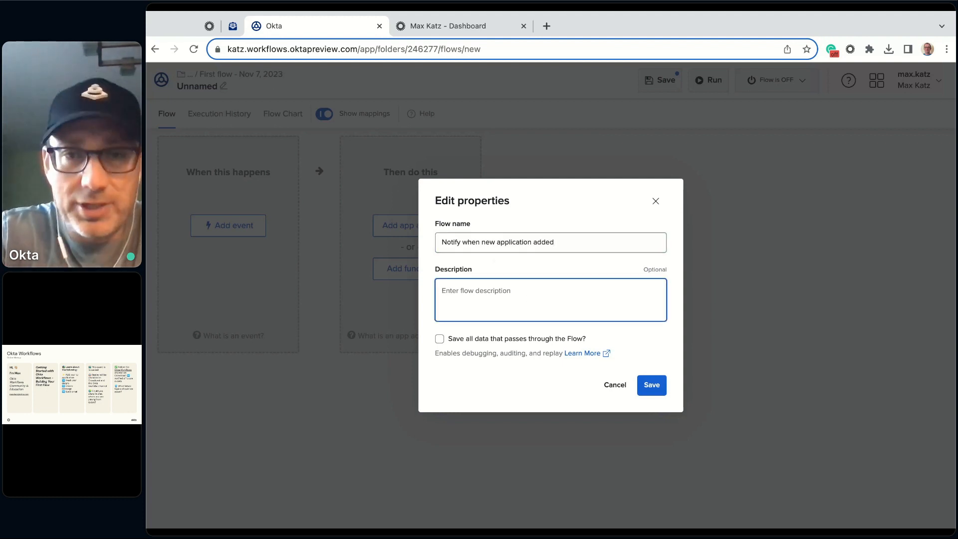
pyautogui.write('Notify user w')
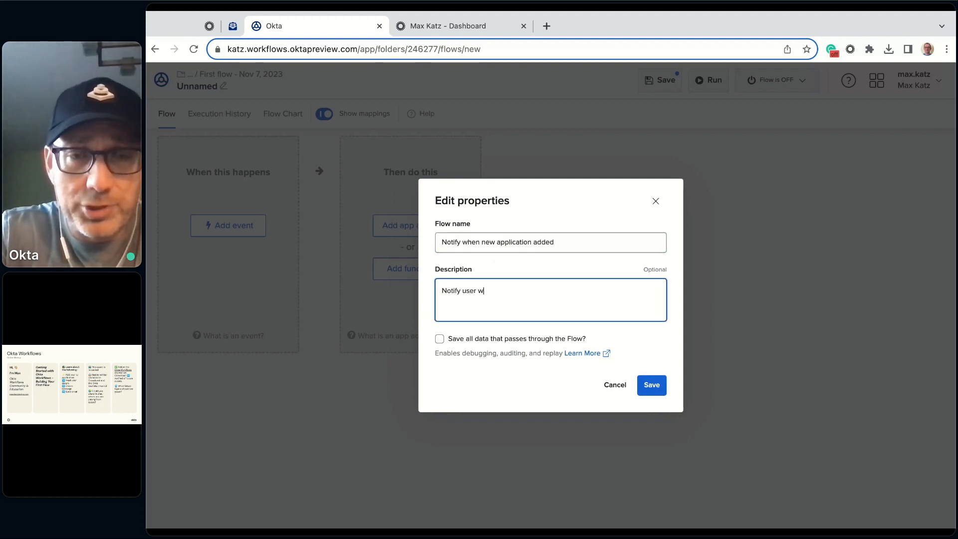
pyautogui.write('hen new applicatin is')
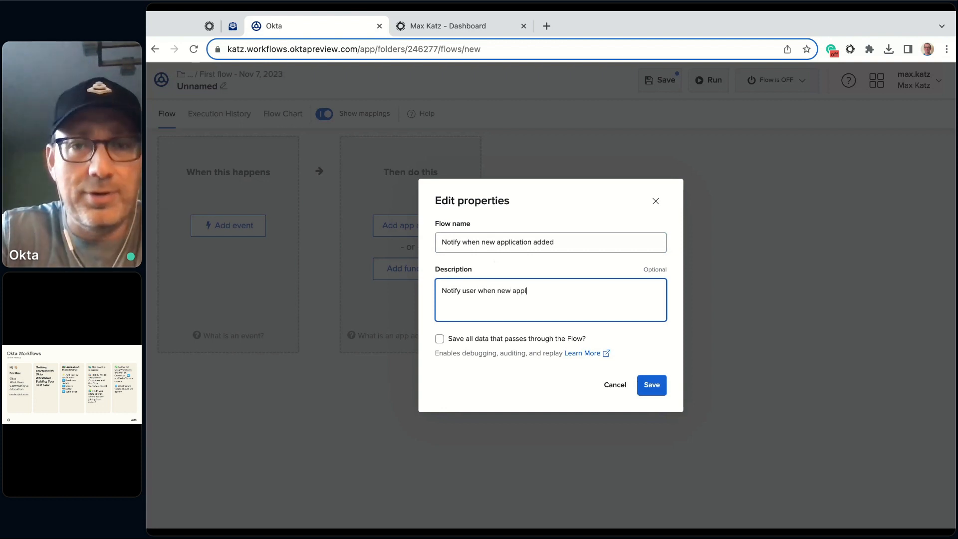
pyautogui.press('BackSpace')
pyautogui.write('o')
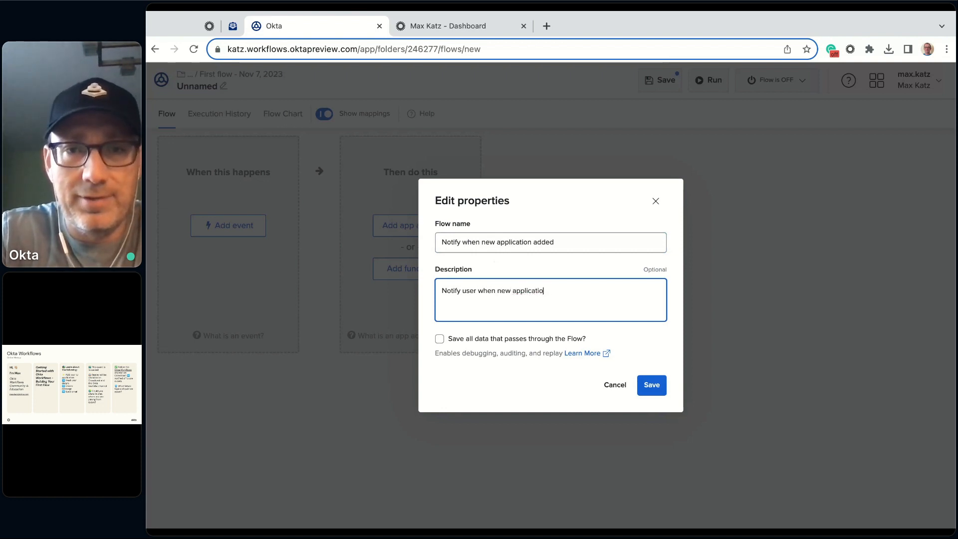
pyautogui.write('n is added')
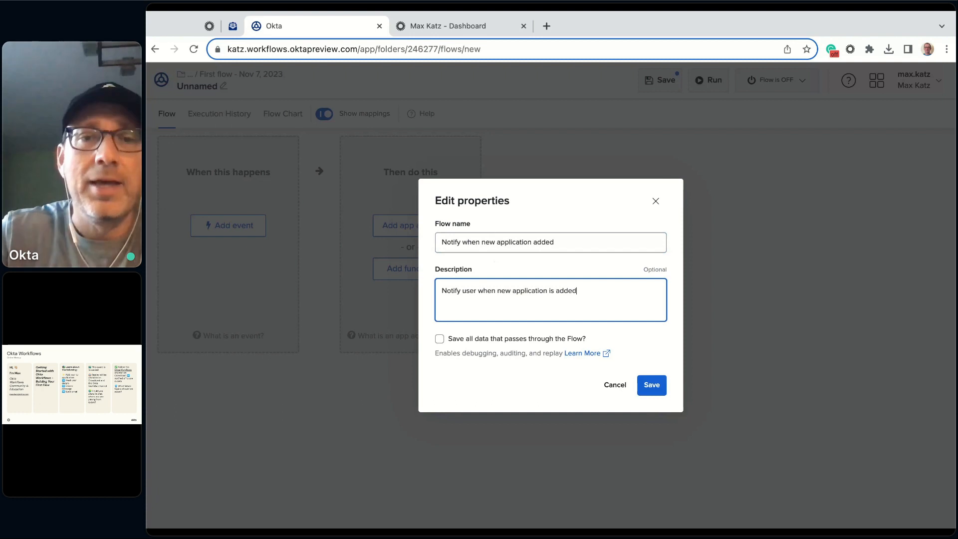
# - Enable saving all data that passes through the flow, save its properties, and review them once more
pyautogui.click(441, 340)
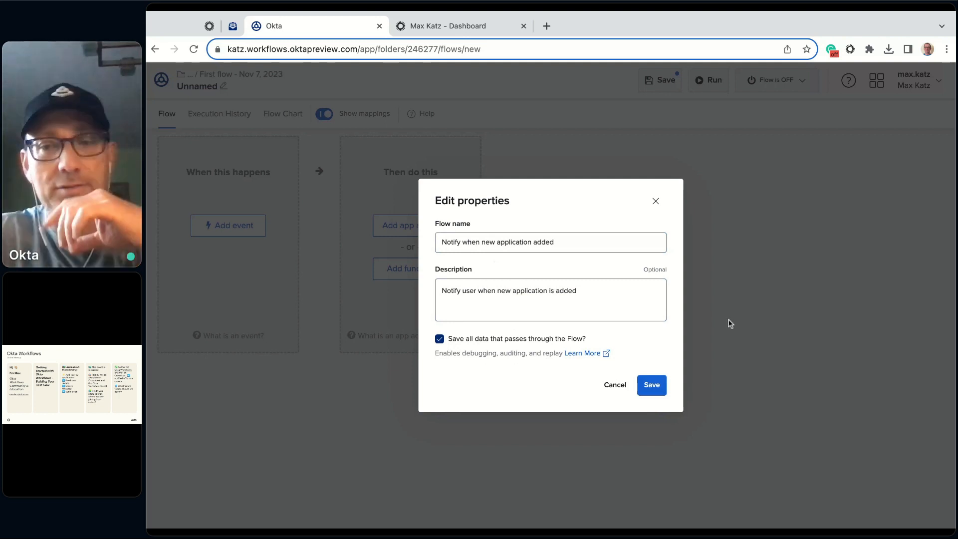
pyautogui.click(652, 385)
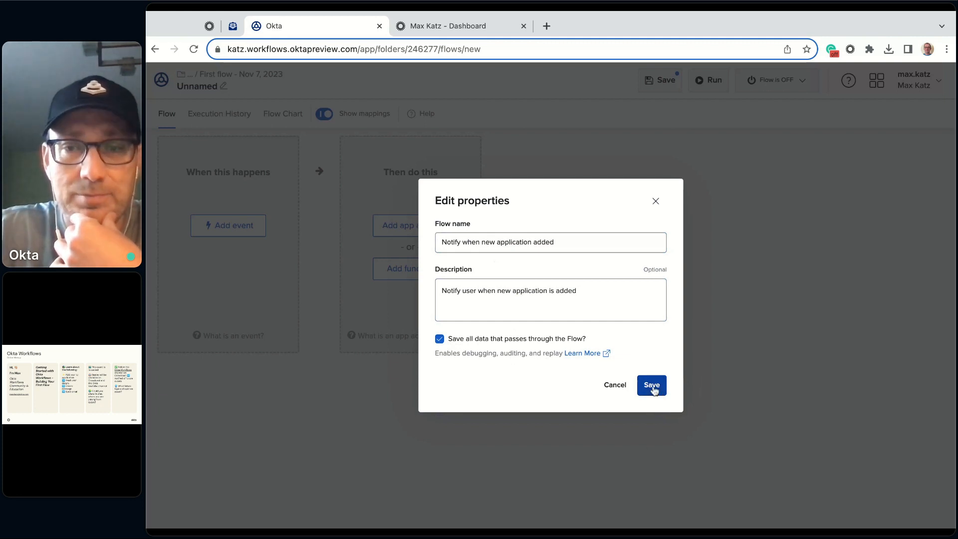
pyautogui.click(652, 385)
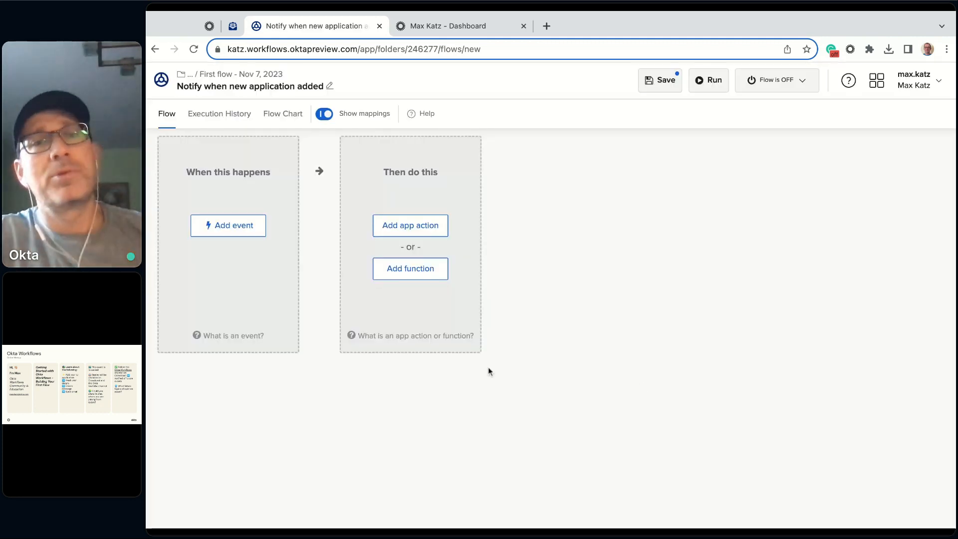
pyautogui.click(330, 88)
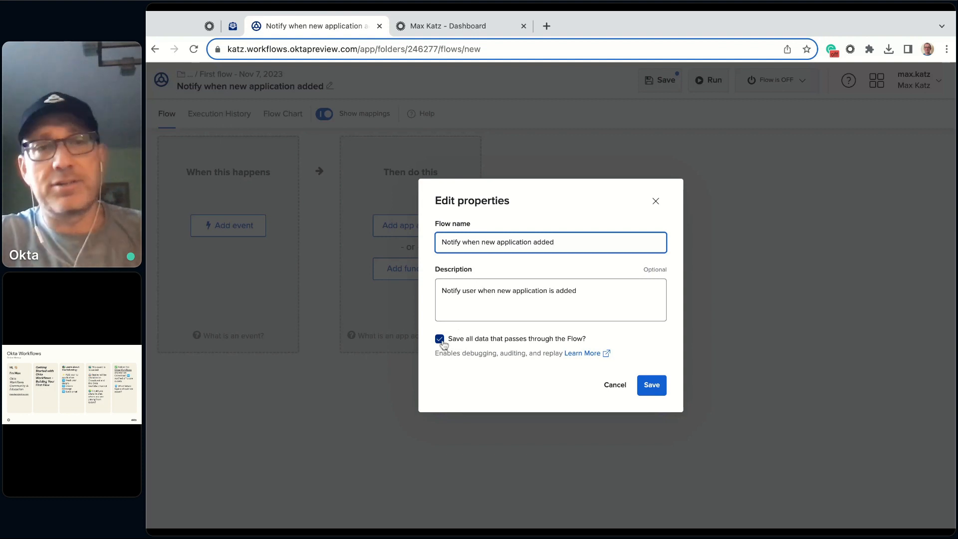
pyautogui.click(653, 386)
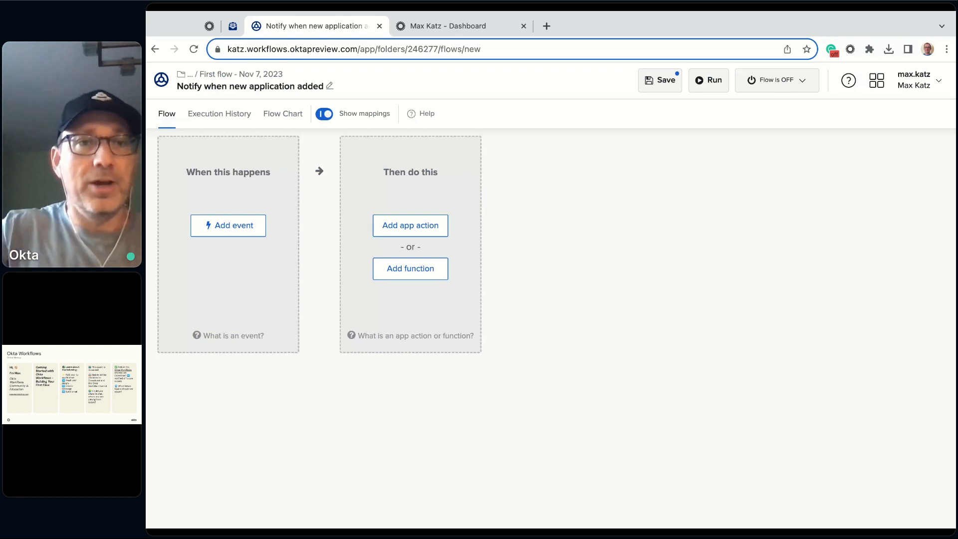
# - Start adding an event to the flow and browse the available apps and the list of Okta events
pyautogui.click(235, 230)
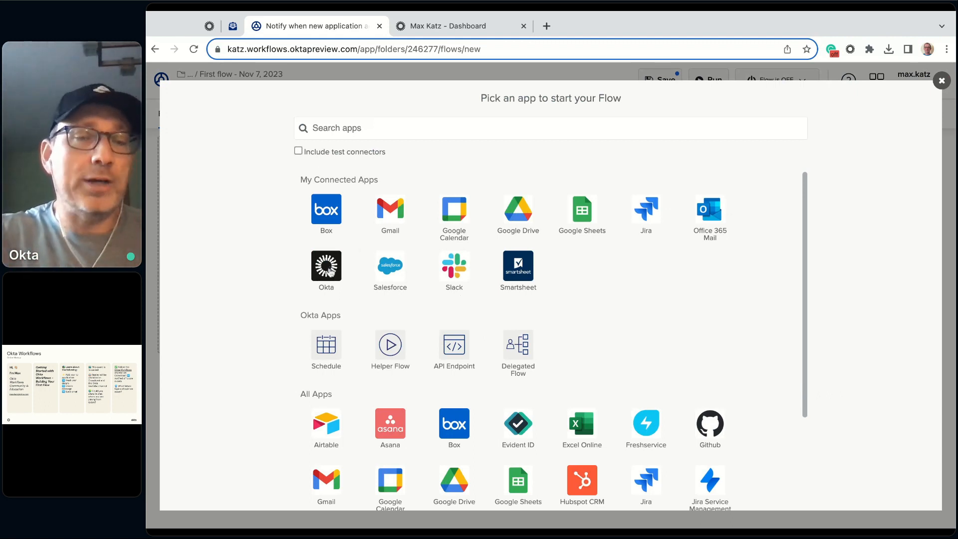
pyautogui.scroll(-3, 676, 289)
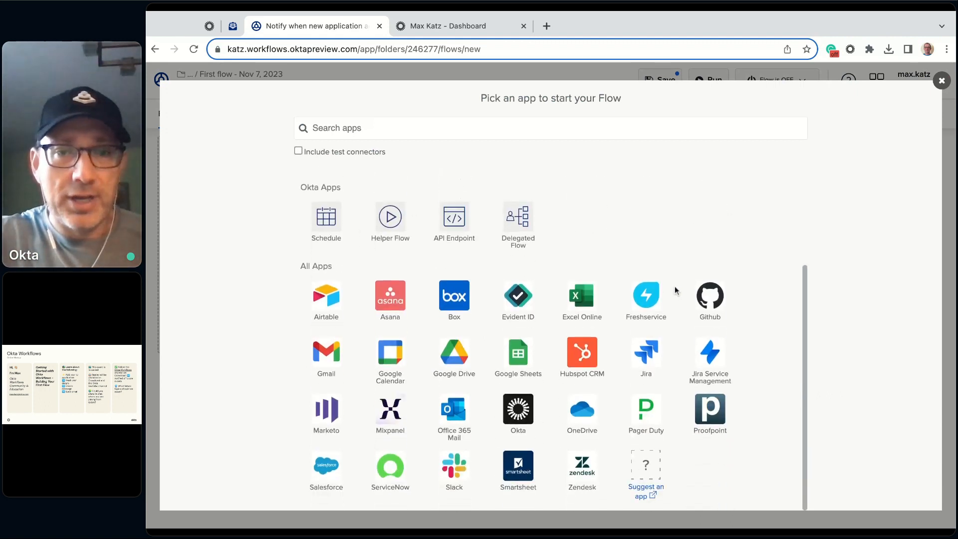
pyautogui.scroll(3, 549, 429)
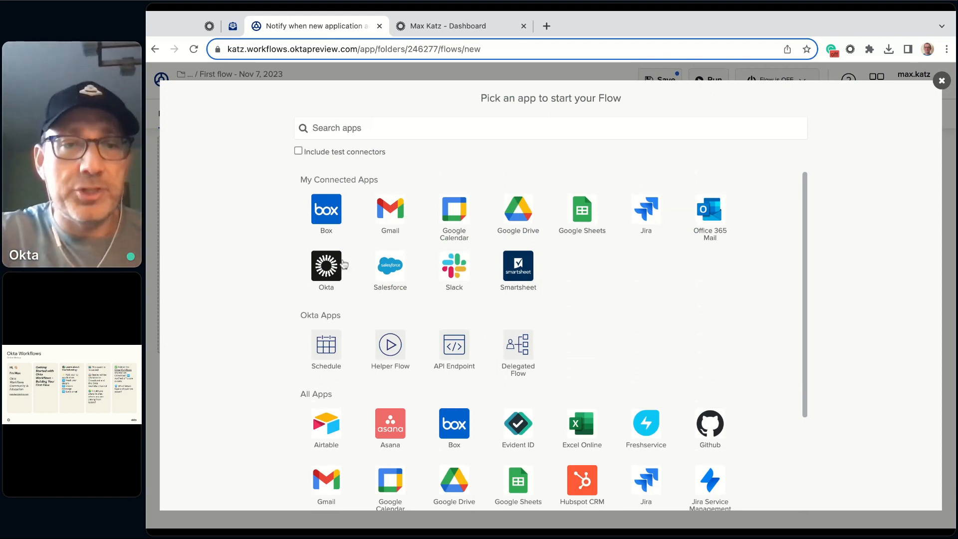
pyautogui.click(327, 269)
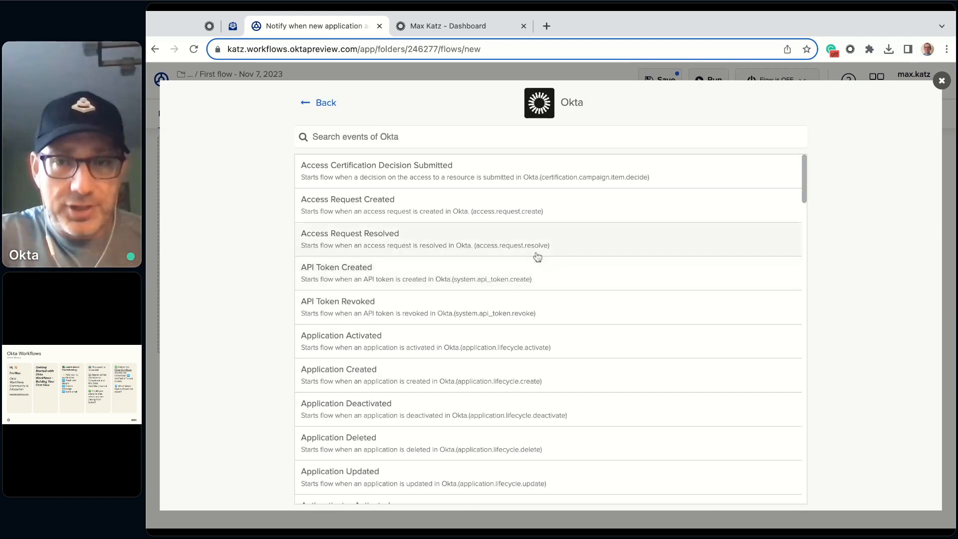
pyautogui.scroll(-6, 537, 257)
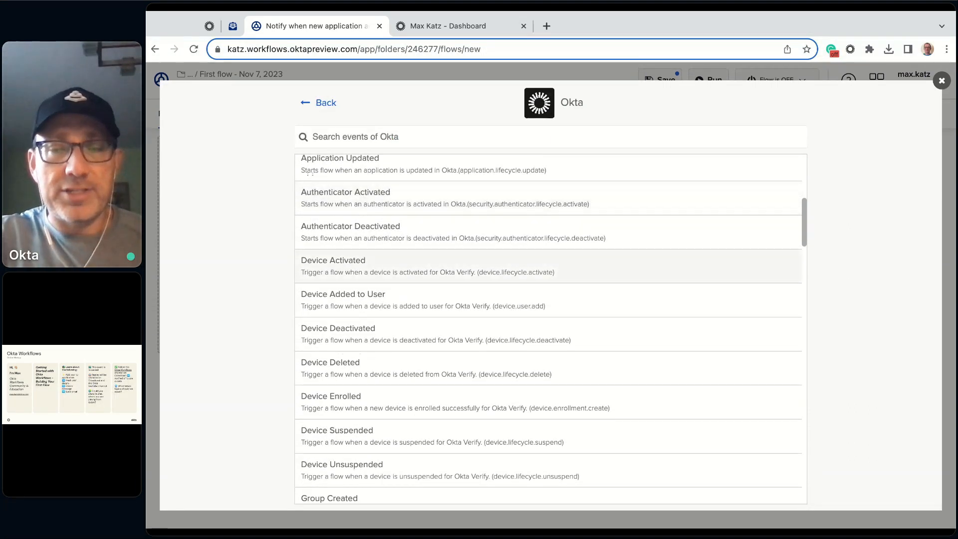
pyautogui.scroll(-1, 455, 214)
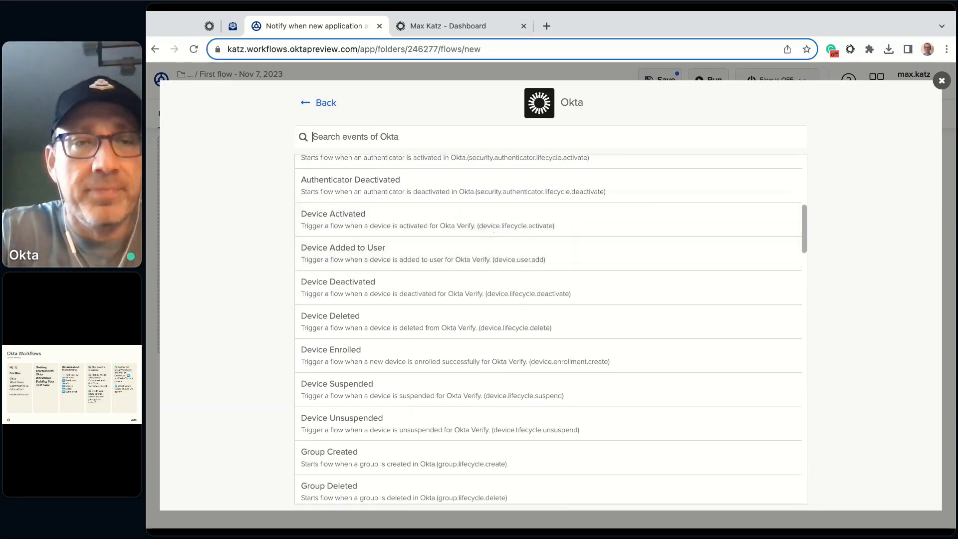
# - Search the Okta events for "appl" and for "add", clearing the search each time
pyautogui.write('appl')
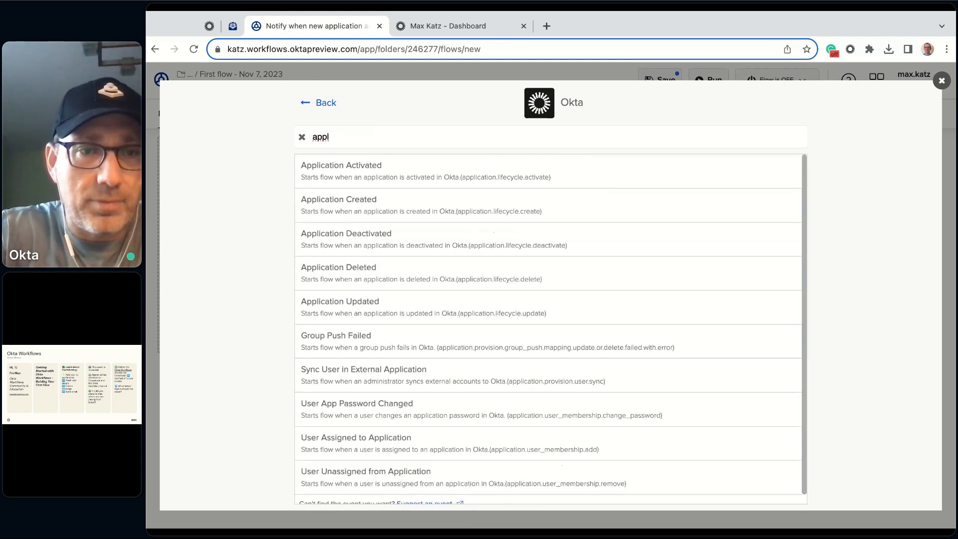
pyautogui.press('BackSpace')
pyautogui.press('BackSpace')
pyautogui.press('BackSpace')
pyautogui.press('BackSpace')
pyautogui.write('add')
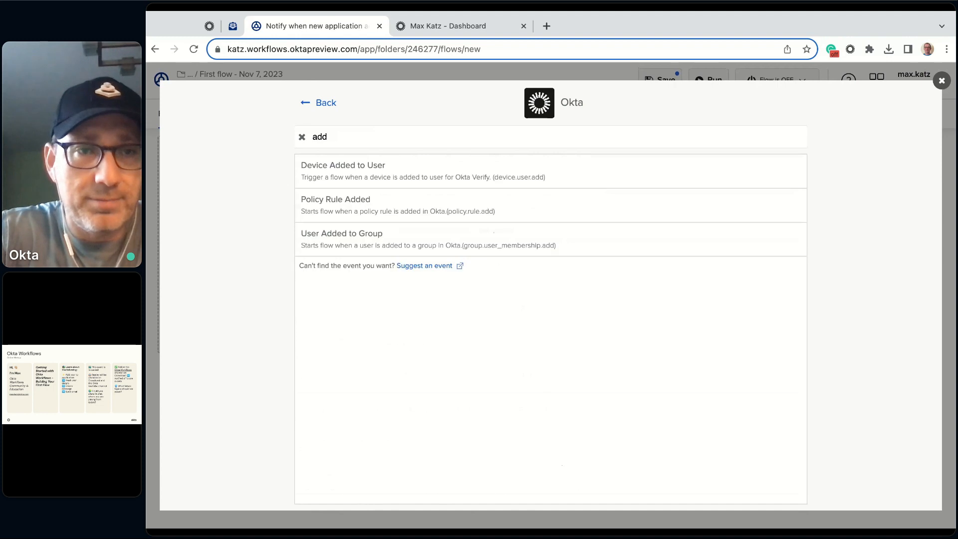
pyautogui.press('BackSpace')
pyautogui.press('BackSpace')
pyautogui.press('BackSpace')
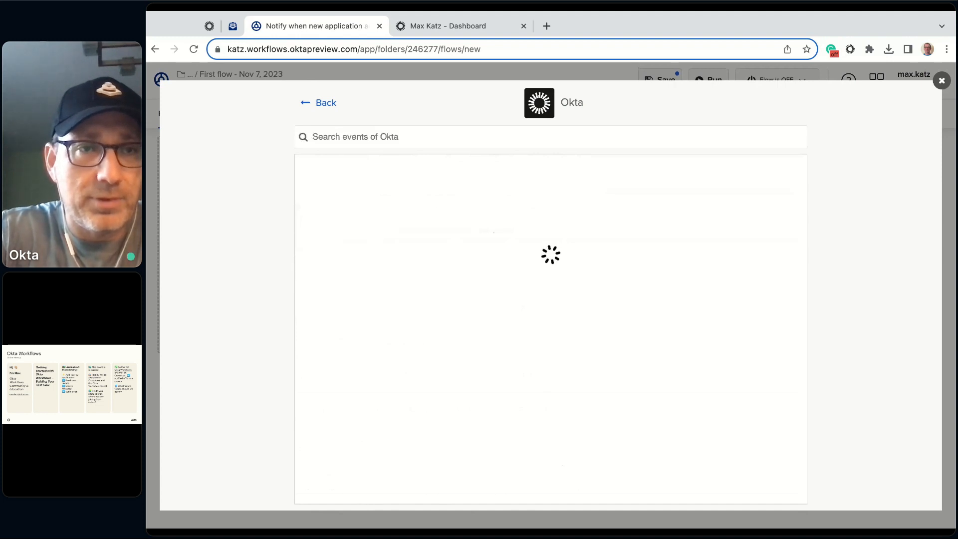
# - Search the Okta events for "user ad" and for "application u"
pyautogui.write('ap')
pyautogui.press('BackSpace')
pyautogui.press('BackSpace')
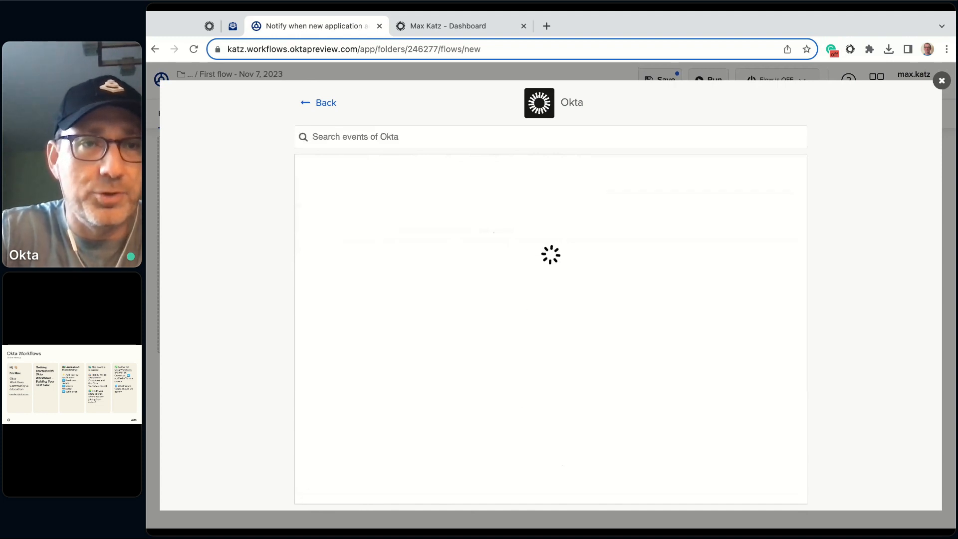
pyautogui.write('user')
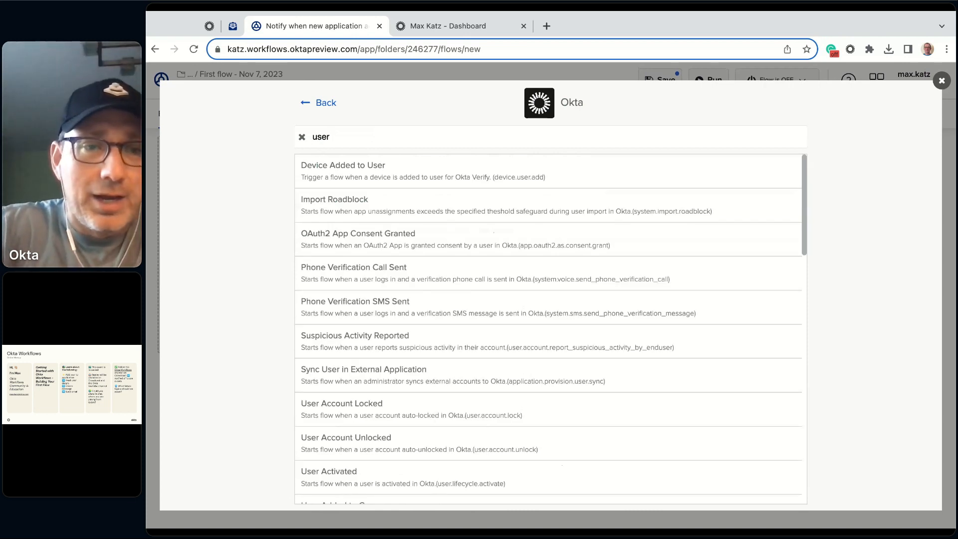
pyautogui.write(' ad')
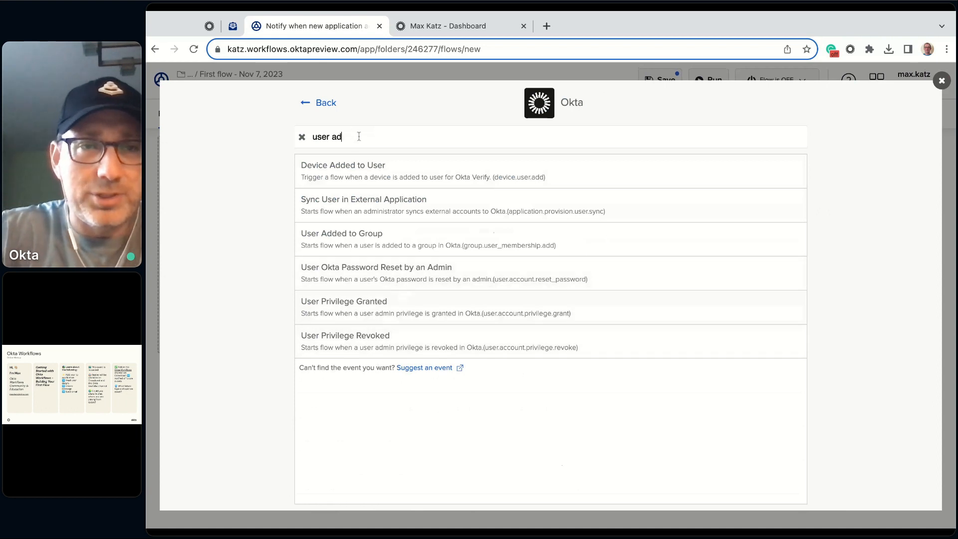
pyautogui.moveTo(356, 136); pyautogui.dragTo(278, 136)
pyautogui.write('applic')
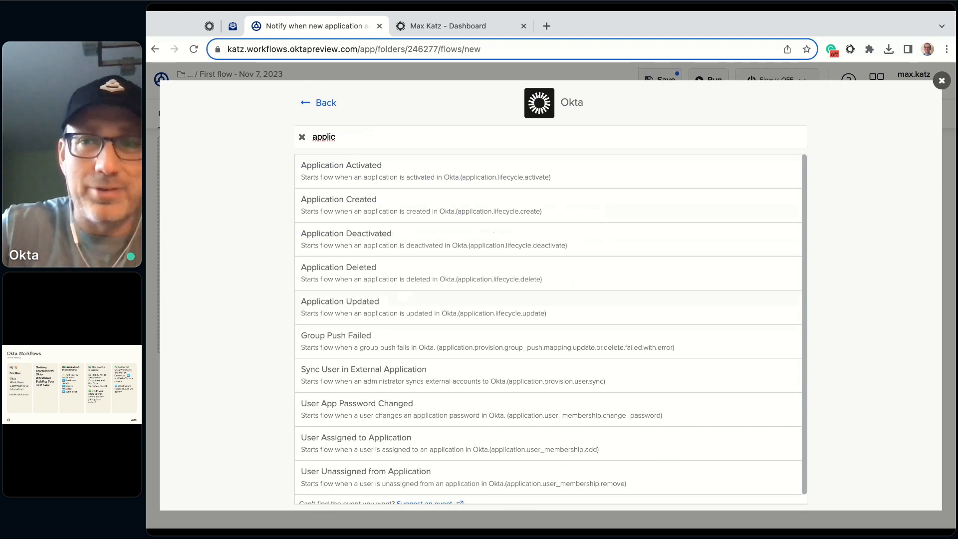
pyautogui.write('a')
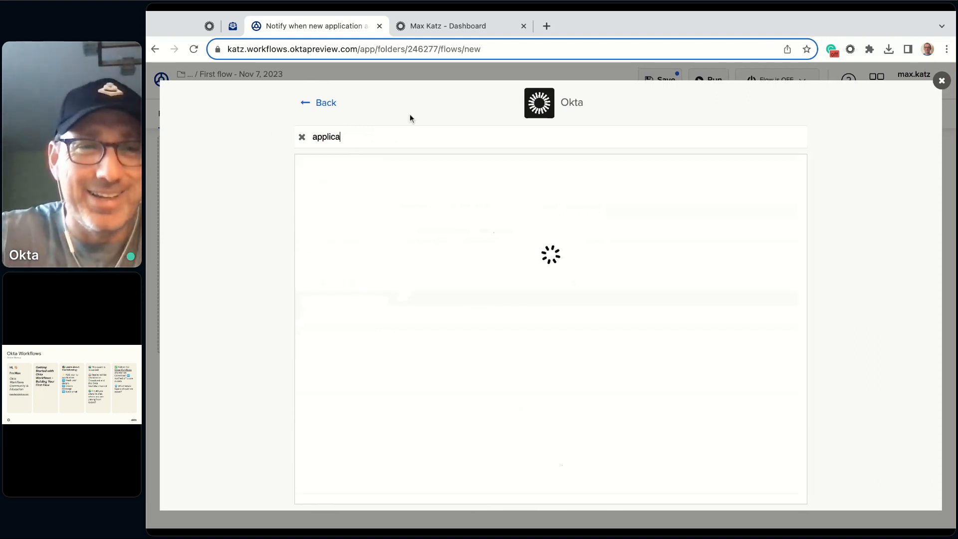
pyautogui.write('tion u')
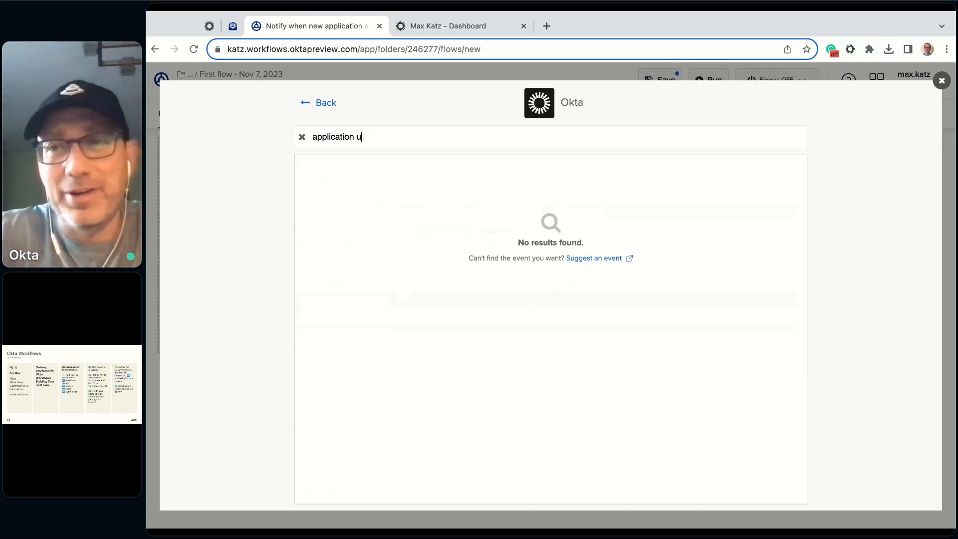
# - Leave the event selection without picking an event and save the flow's pending changes
pyautogui.click(942, 86)
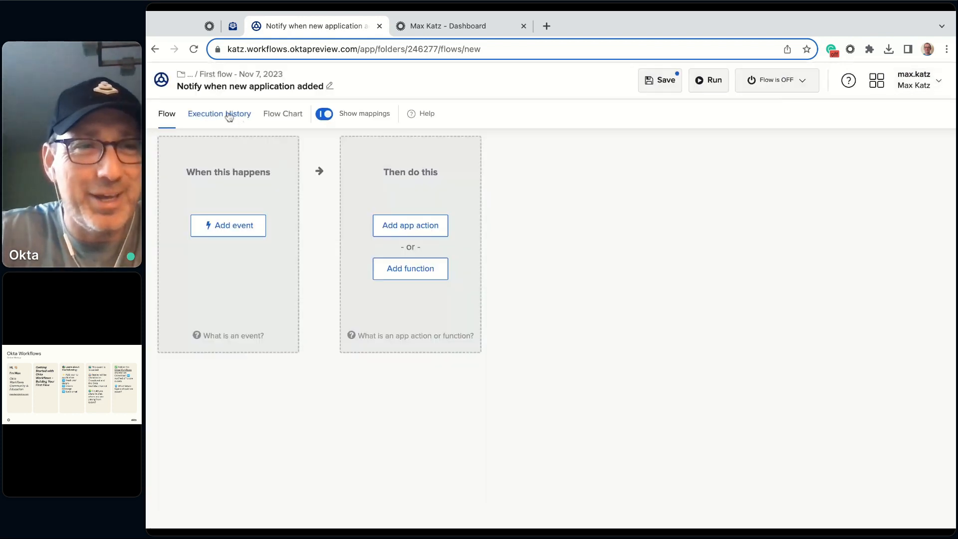
pyautogui.click(230, 76)
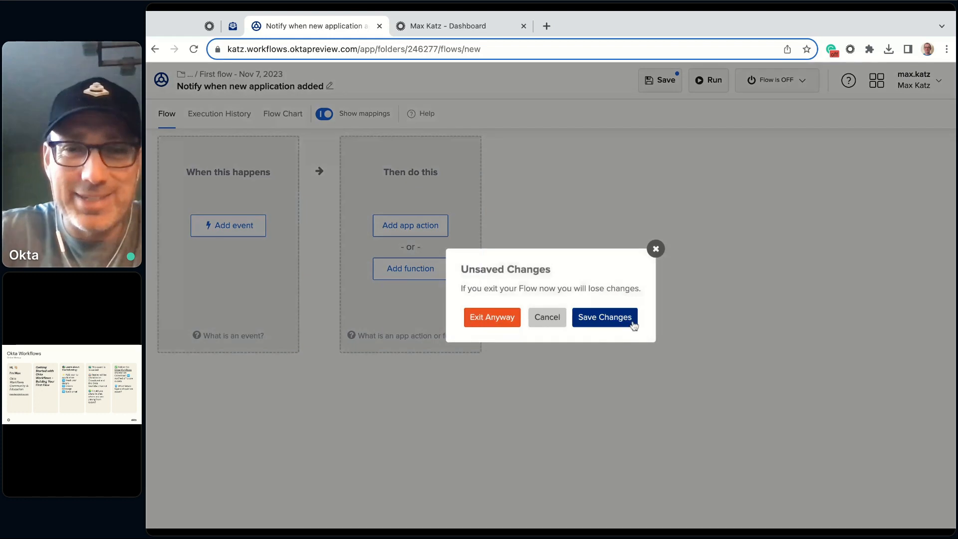
pyautogui.click(631, 320)
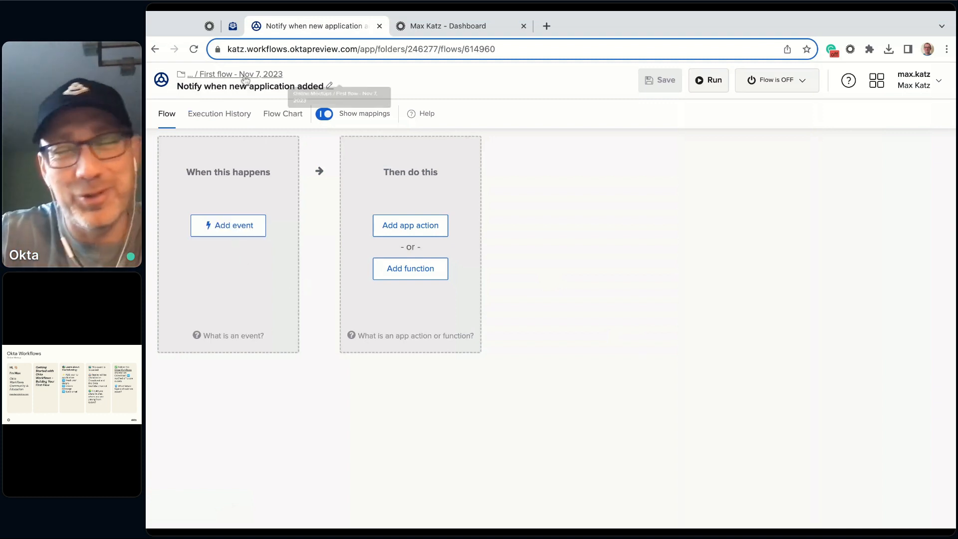
# - Search the Okta events for "User ass" and add User Assigned to Application as the flow's event
pyautogui.click(227, 223)
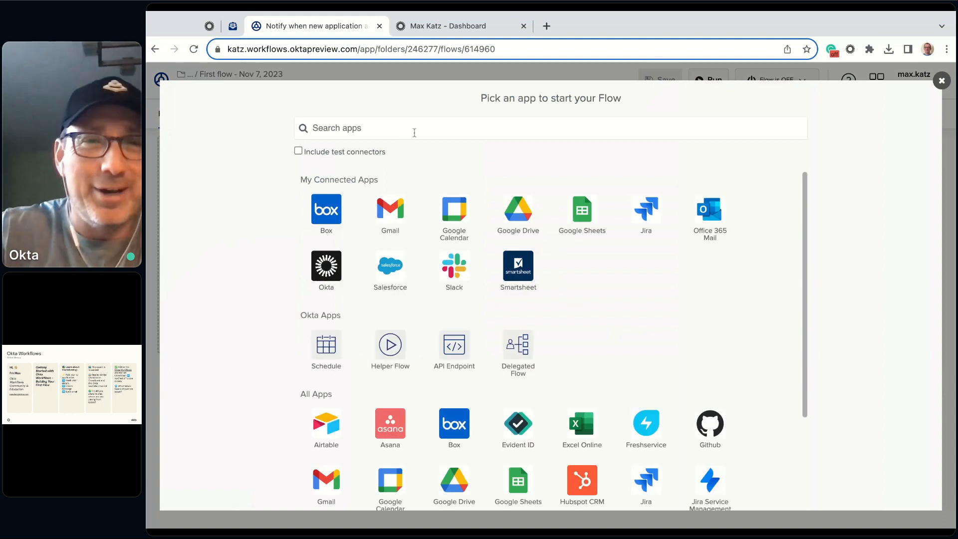
pyautogui.click(415, 133)
pyautogui.write('ok')
pyautogui.press('BackSpace')
pyautogui.press('BackSpace')
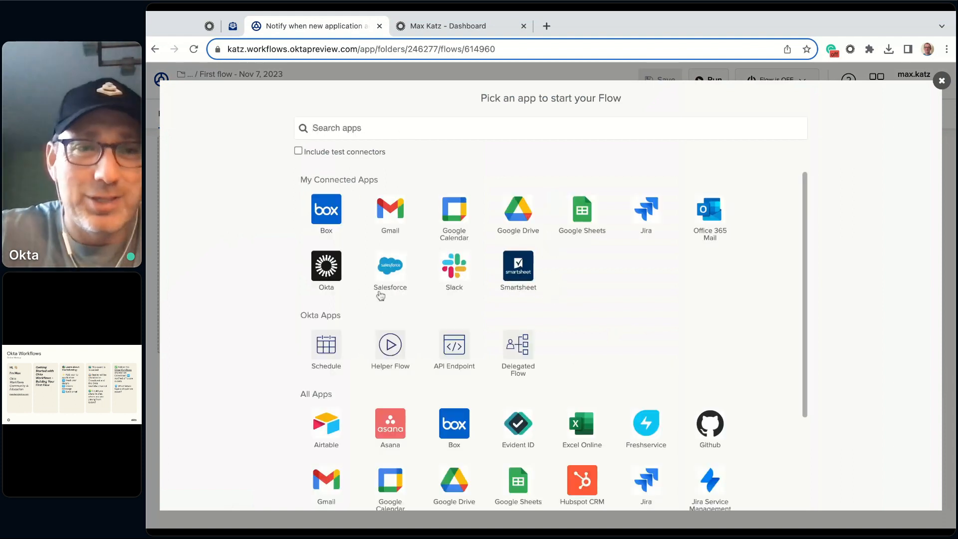
pyautogui.click(327, 267)
pyautogui.click(399, 133)
pyautogui.write('U')
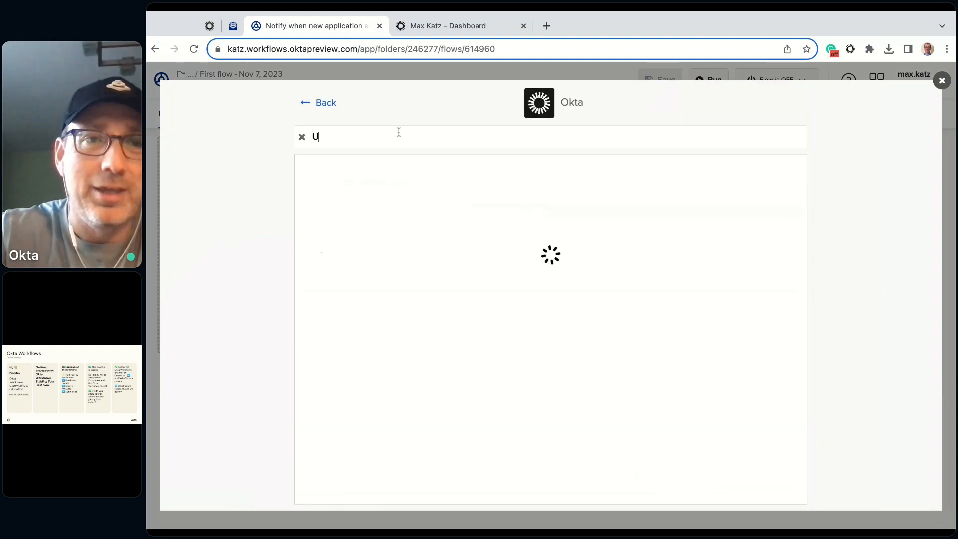
pyautogui.write('ser ass')
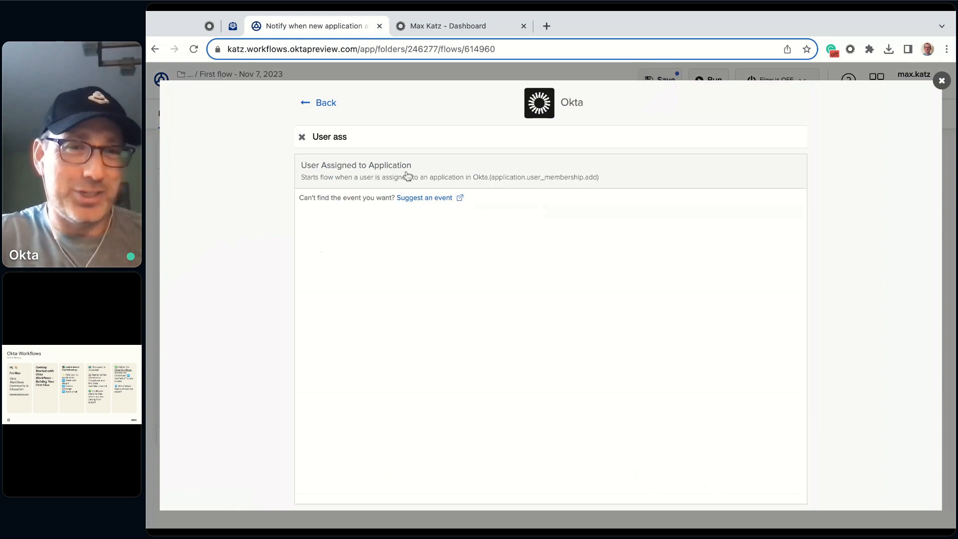
pyautogui.click(408, 176)
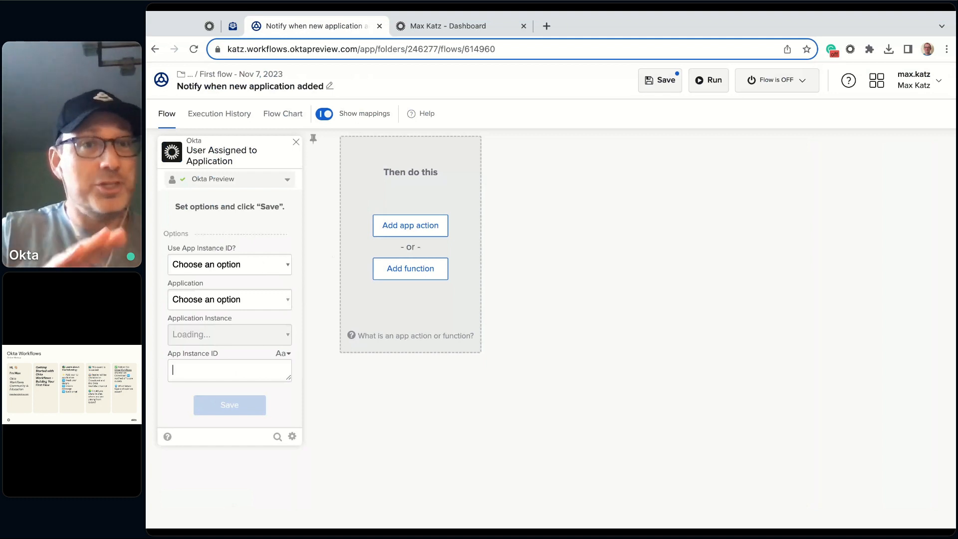
# - Delete the User Assigned to Application event card and view the events offered by Google Sheets without choosing one
pyautogui.click(296, 143)
pyautogui.click(633, 343)
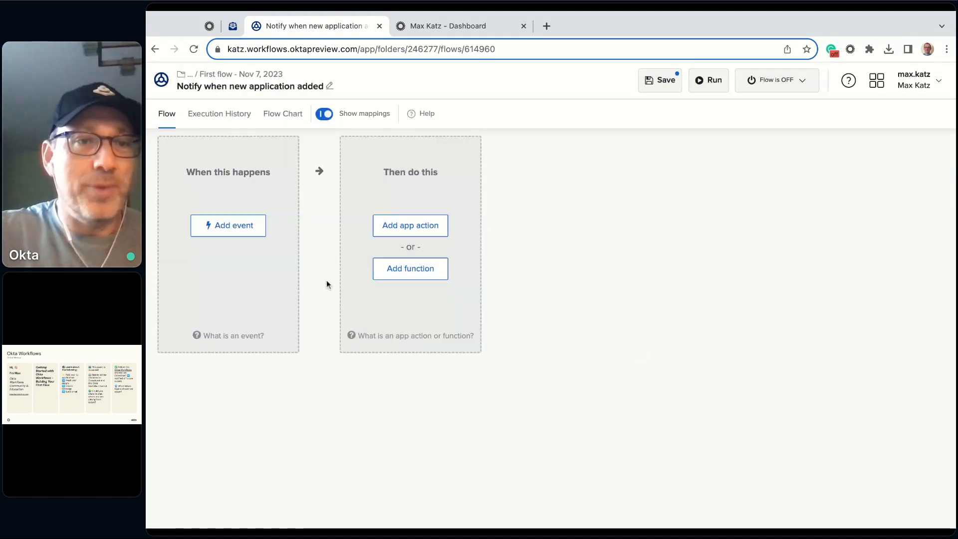
pyautogui.click(239, 228)
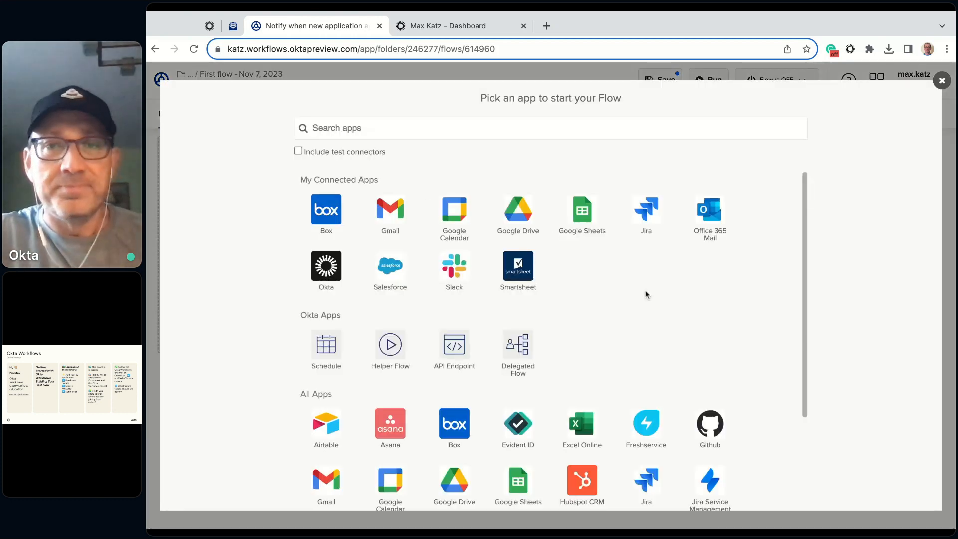
pyautogui.click(583, 220)
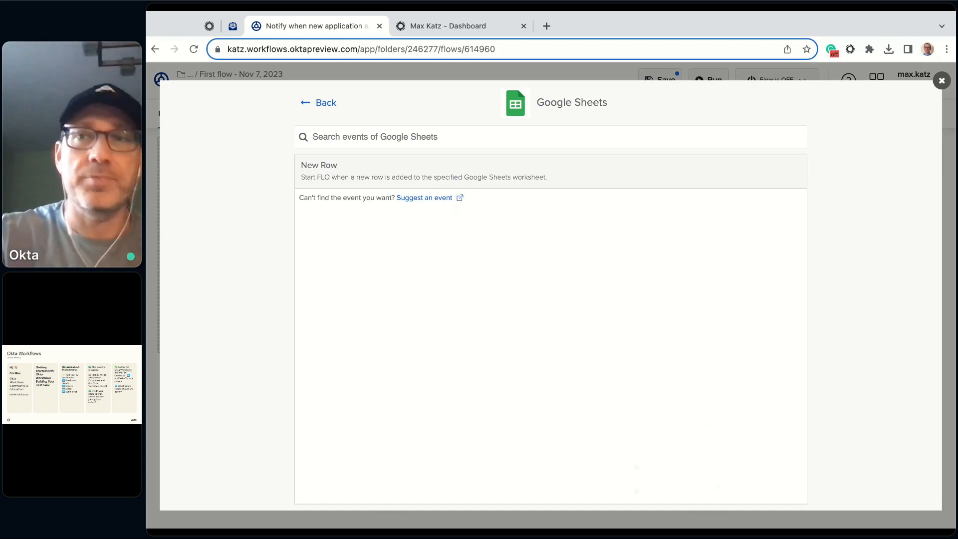
pyautogui.click(941, 84)
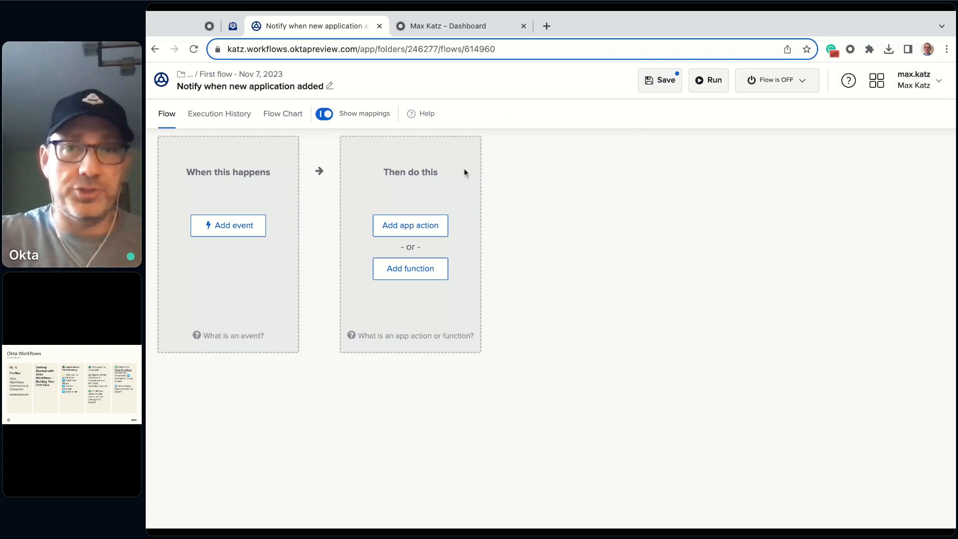
# - Add a Schedule event, view its flow schedule options without saving them, and delete the Scheduled Flow card
pyautogui.click(231, 227)
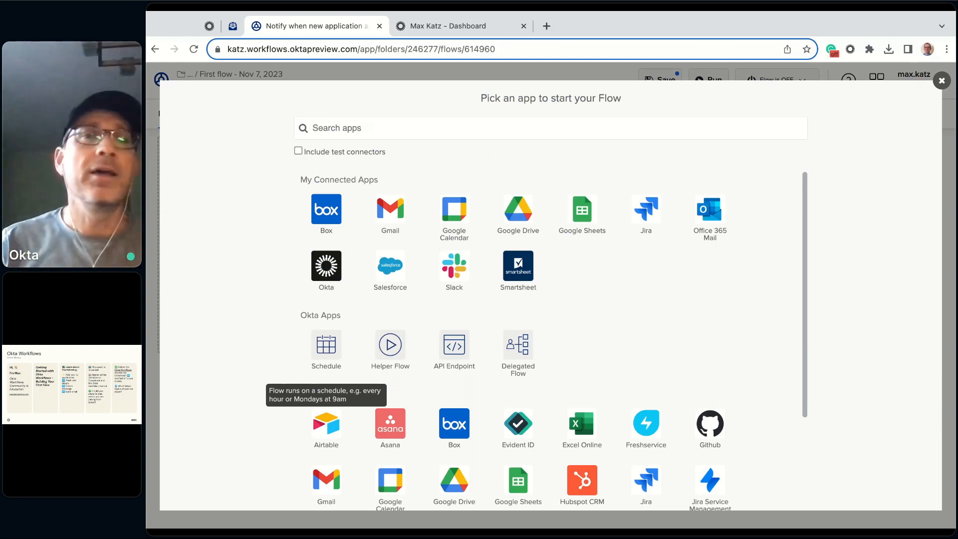
pyautogui.click(326, 360)
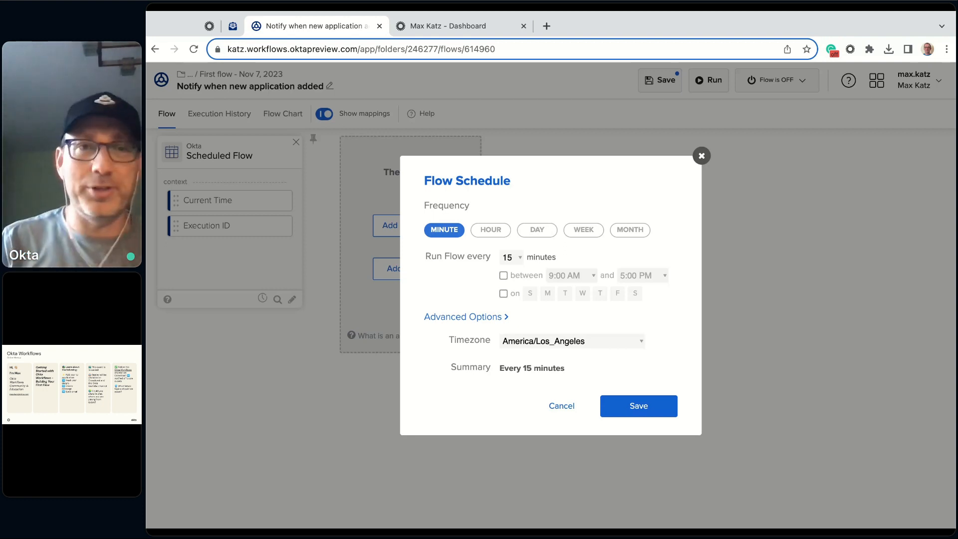
pyautogui.click(701, 156)
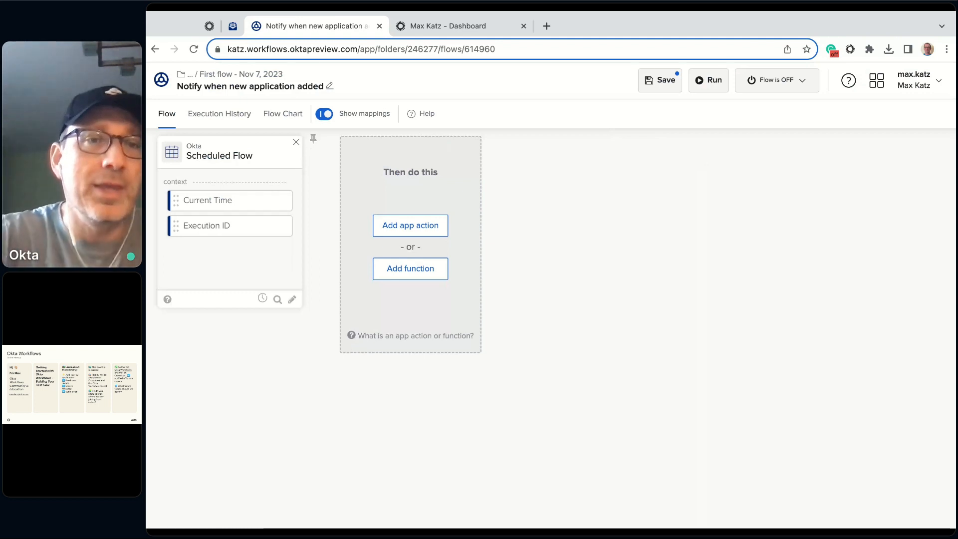
pyautogui.click(296, 142)
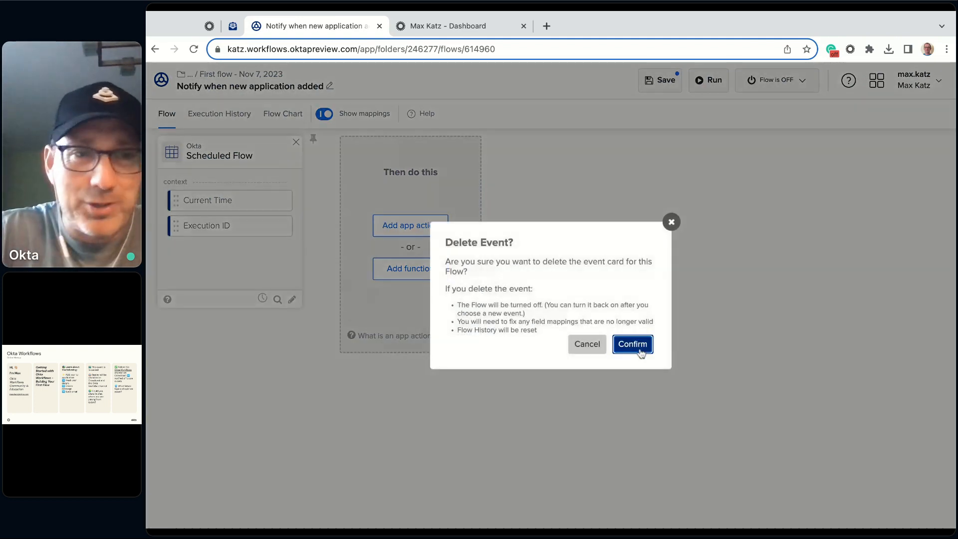
pyautogui.click(633, 344)
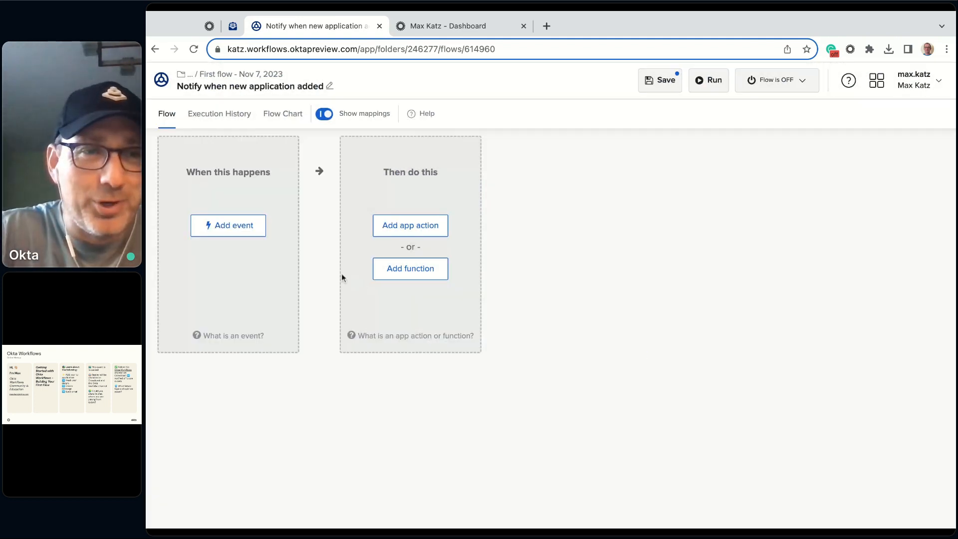
# - Search the Okta events for "user ass" and add User Assigned to Application as the flow's starting event
pyautogui.click(229, 224)
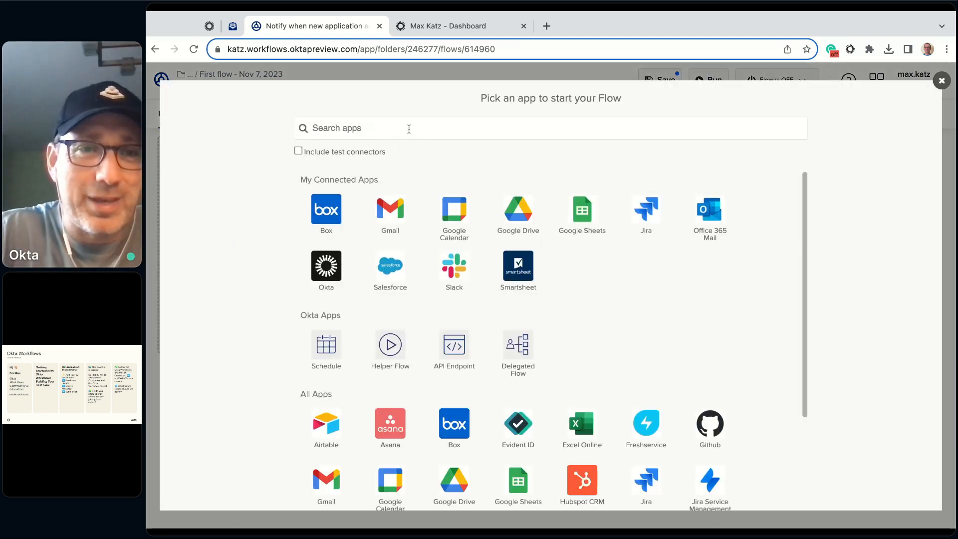
pyautogui.click(327, 270)
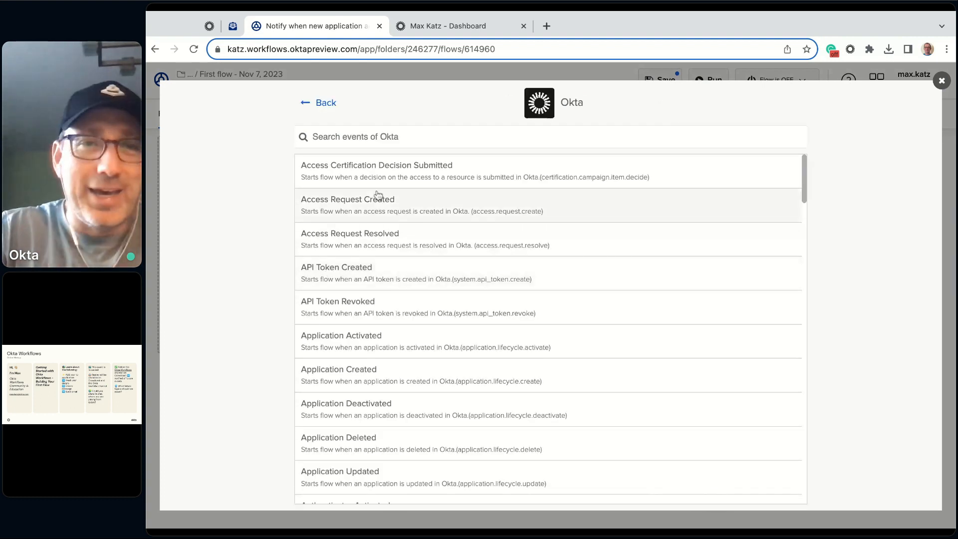
pyautogui.click(436, 142)
pyautogui.write('user ass')
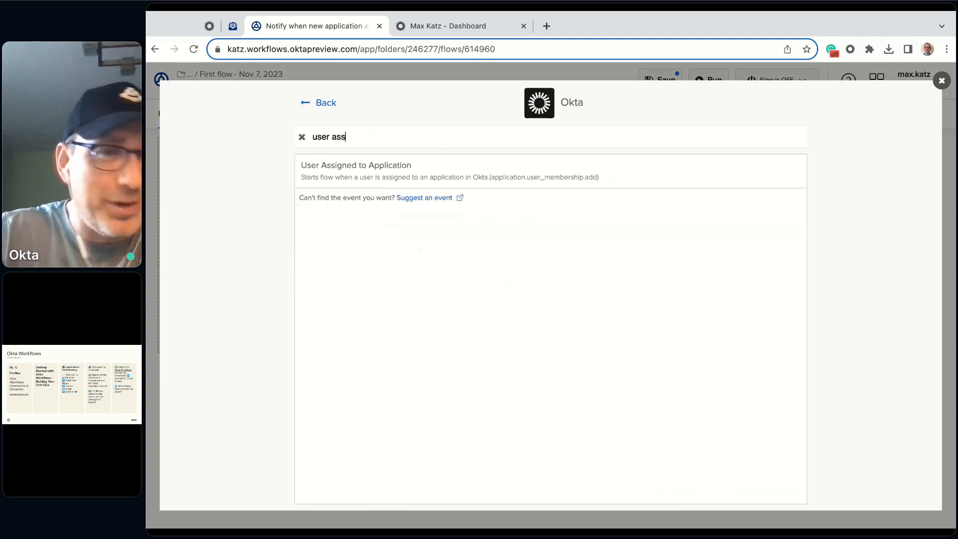
pyautogui.click(403, 173)
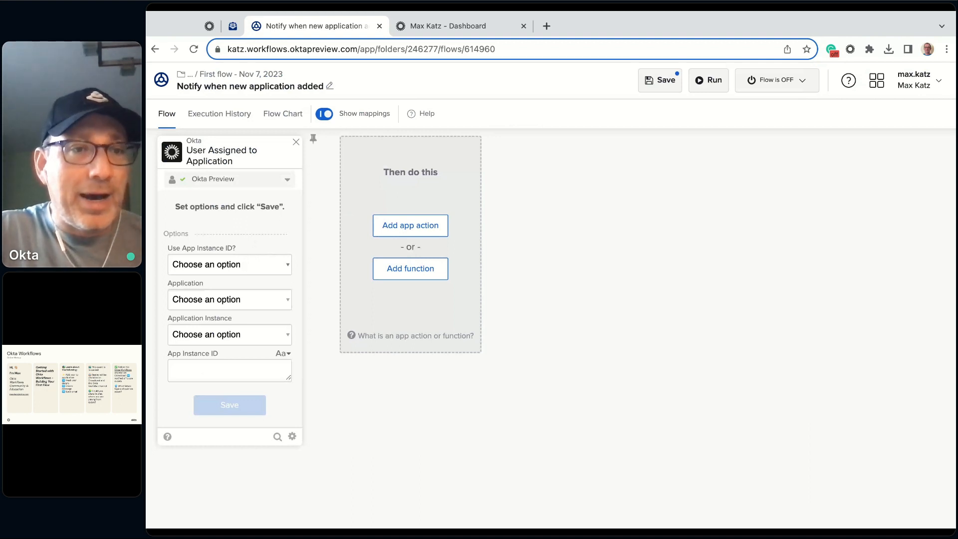
# - Set the event's Use App Instance ID to No, Application to salesforce and Application Instance to Salesforce.com, save these options and review the event's output fields
pyautogui.click(236, 271)
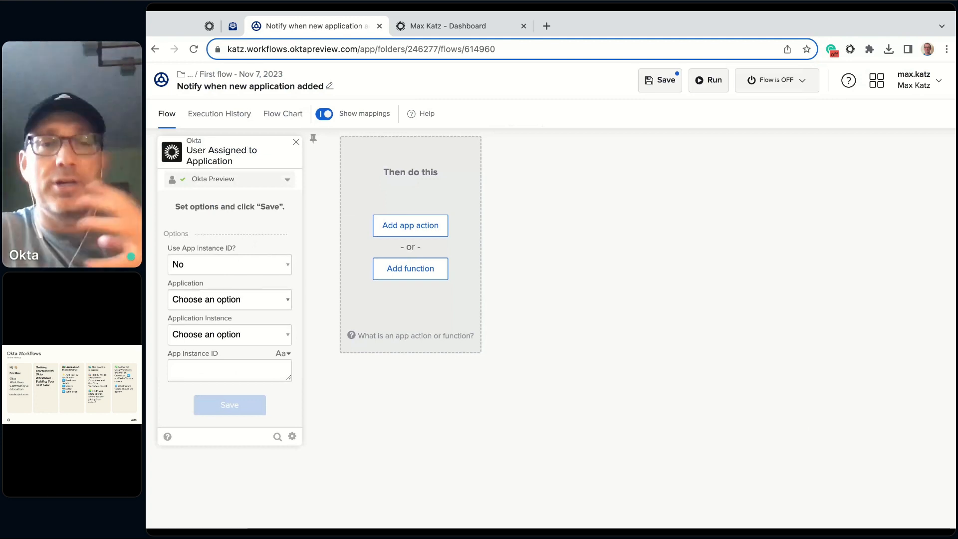
pyautogui.click(230, 299)
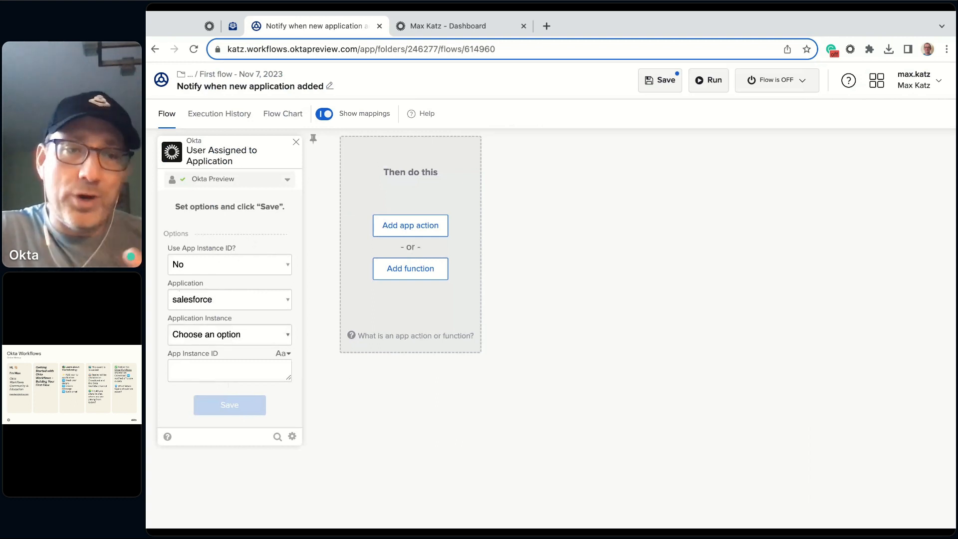
pyautogui.click(213, 349)
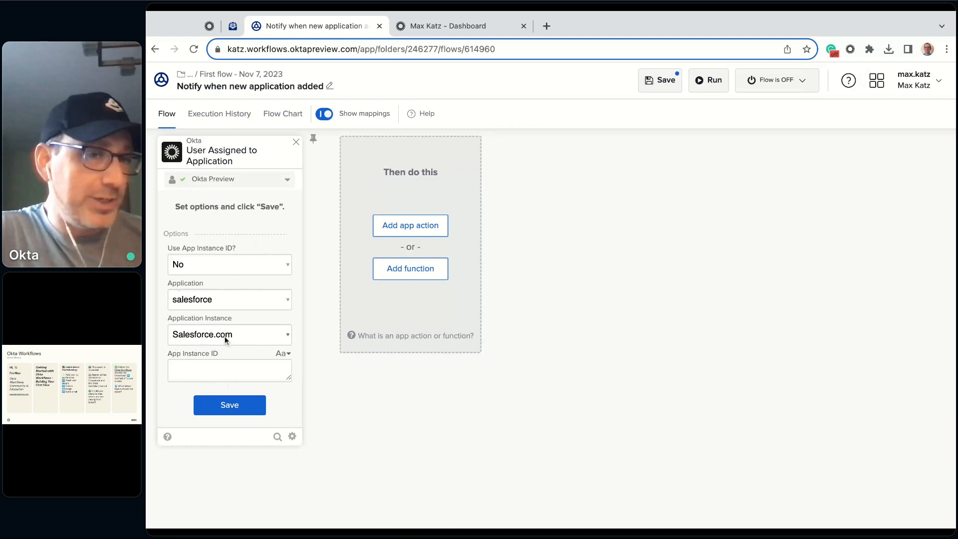
pyautogui.click(232, 400)
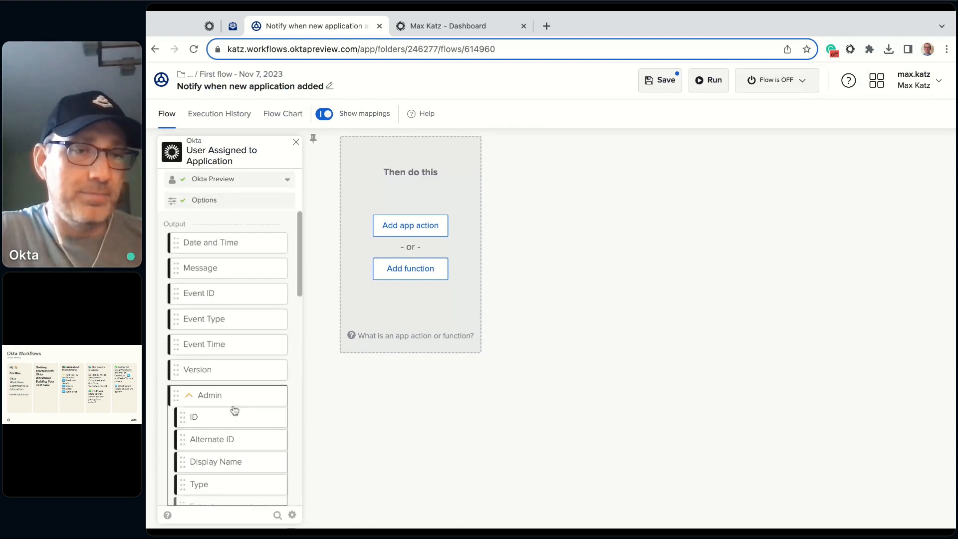
pyautogui.scroll(-2, 257, 333)
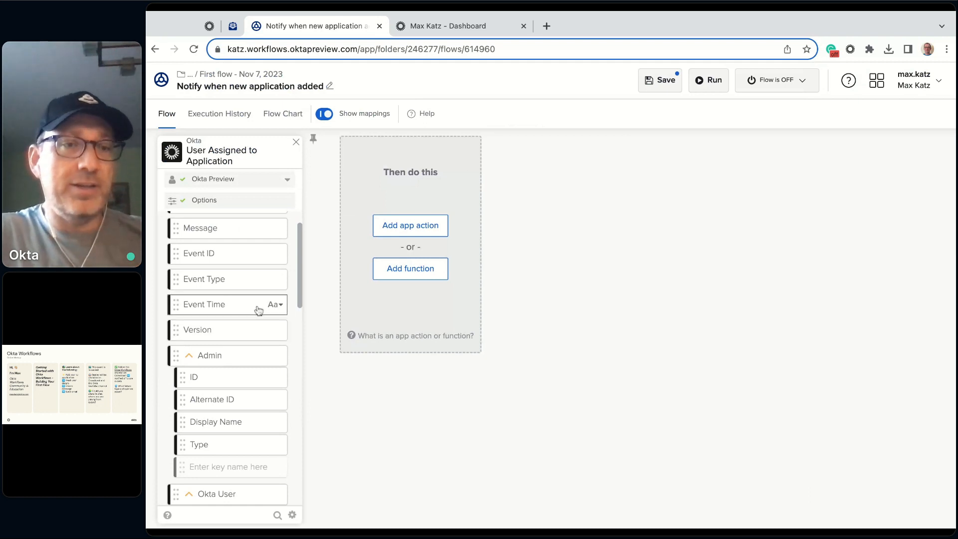
pyautogui.scroll(-8, 259, 294)
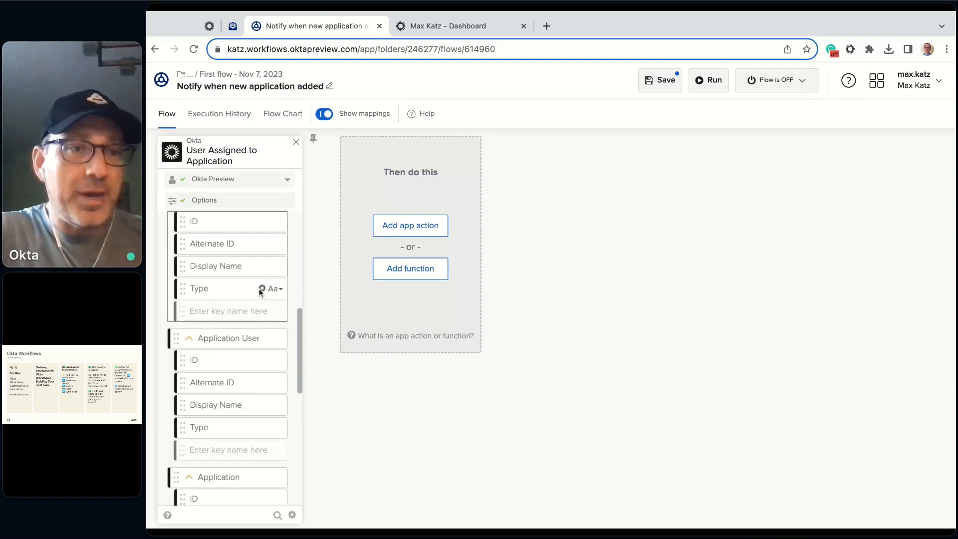
pyautogui.scroll(-8, 259, 294)
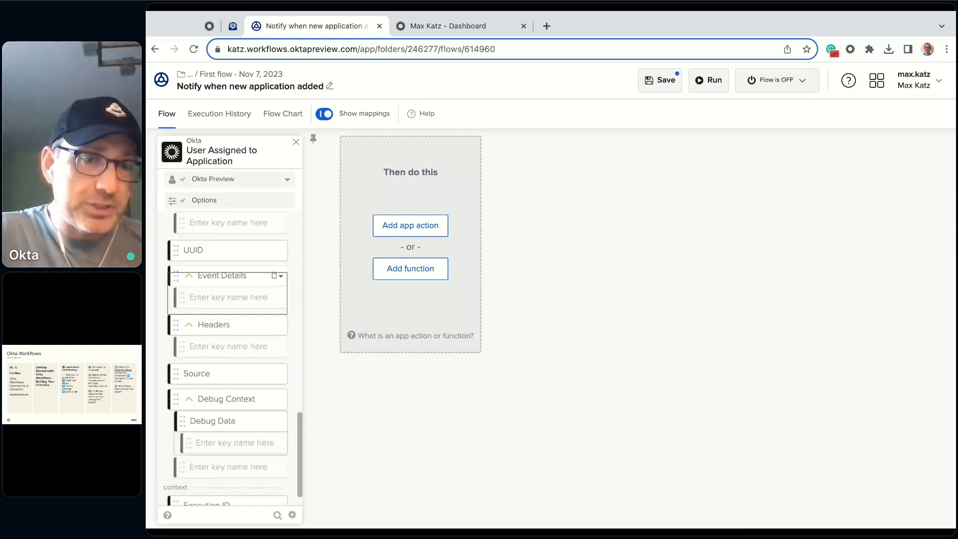
pyautogui.scroll(10, 230, 319)
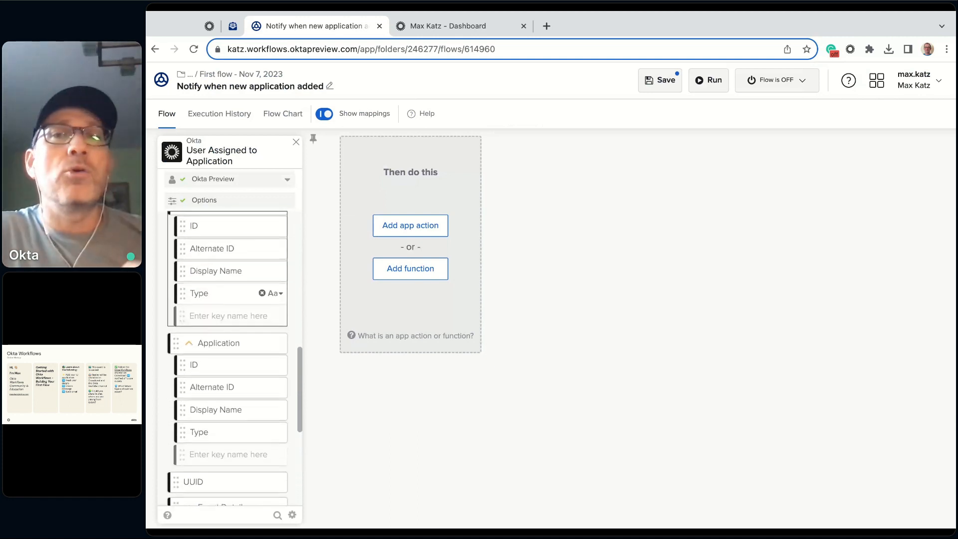
pyautogui.scroll(8, 229, 309)
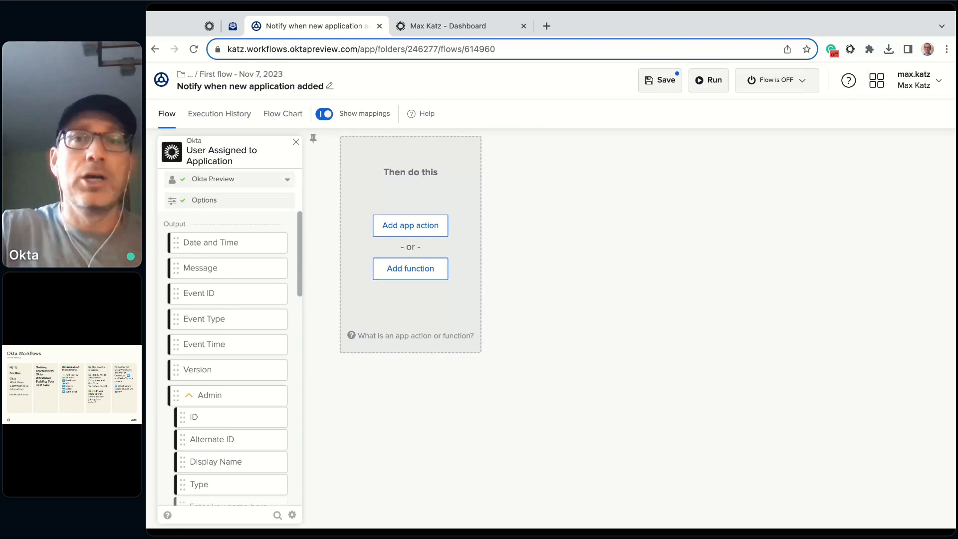
# - Save the flow and turn it on with data saving left enabled, and open its execution history
pyautogui.click(667, 84)
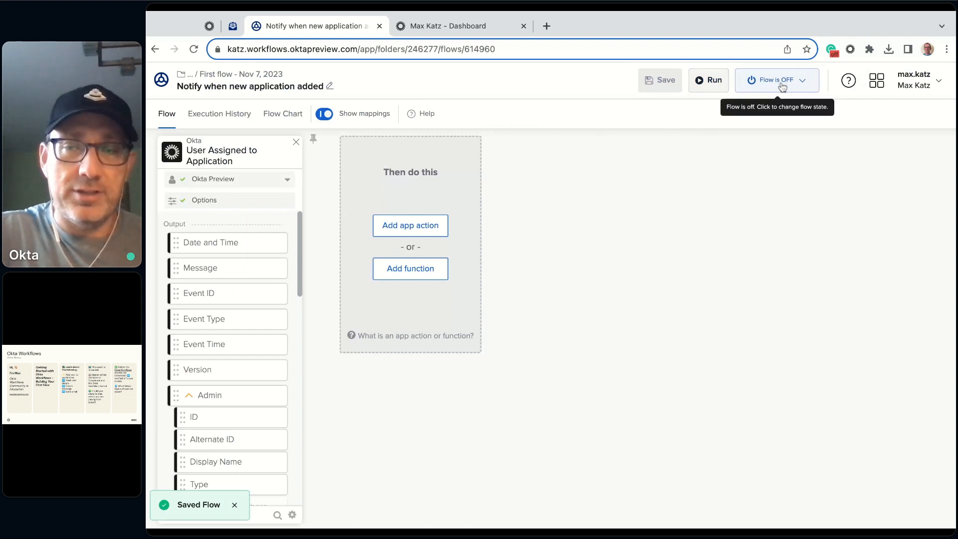
pyautogui.click(805, 81)
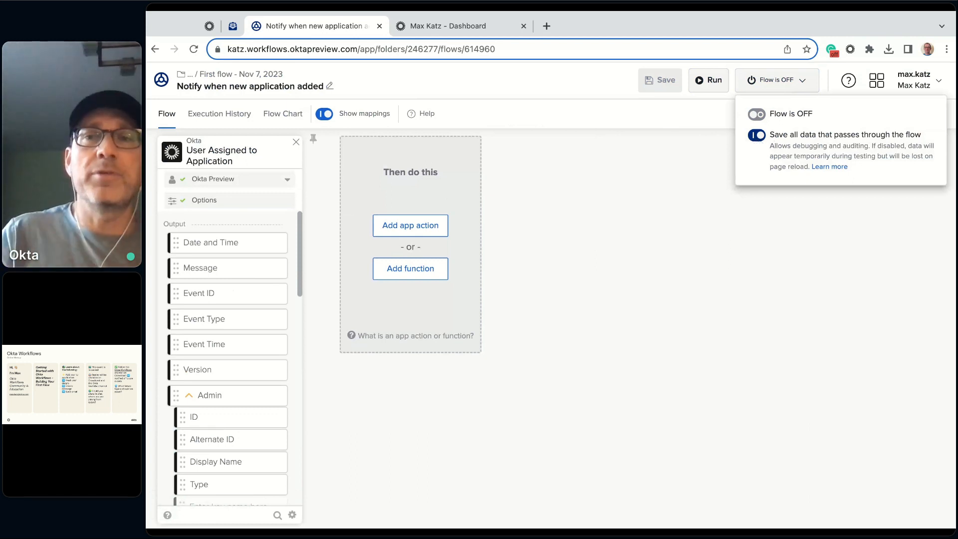
pyautogui.click(756, 115)
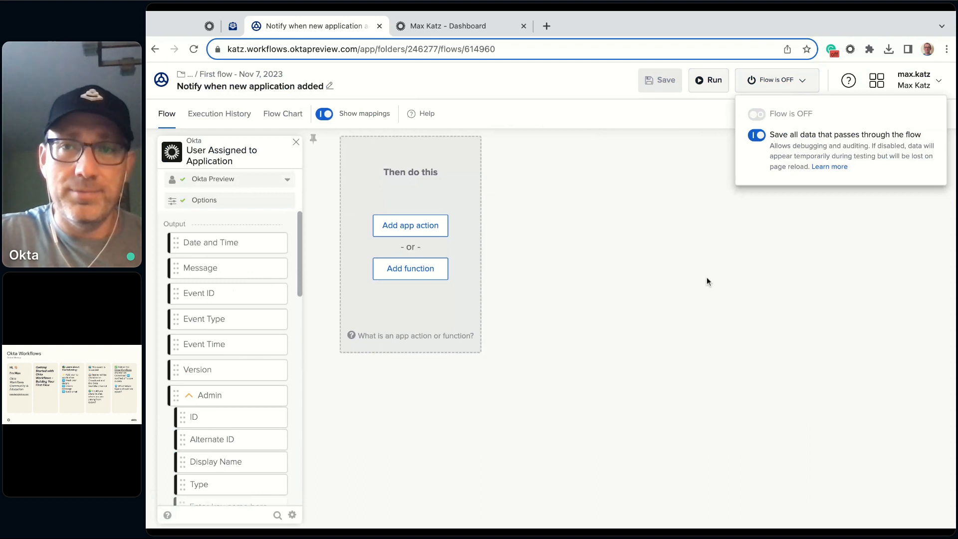
pyautogui.press('Escape')
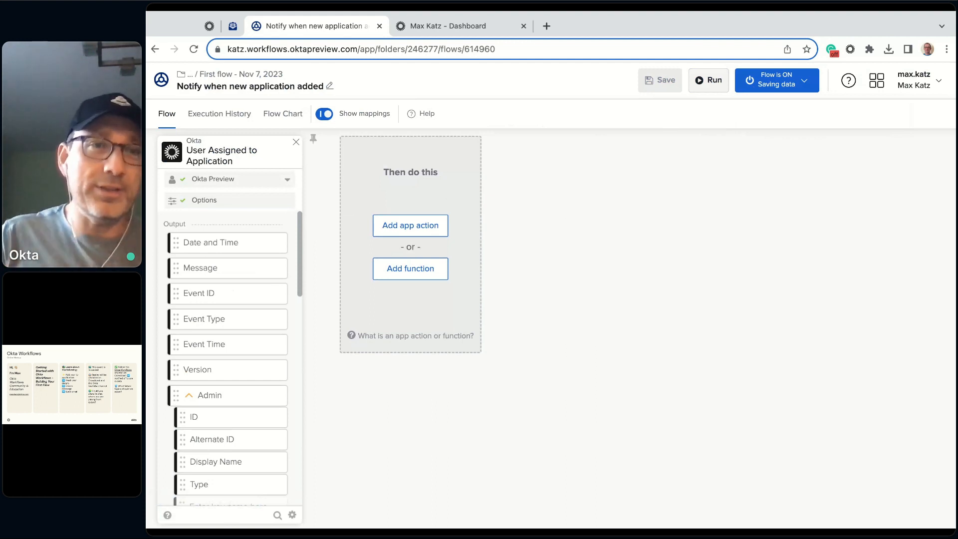
pyautogui.click(213, 118)
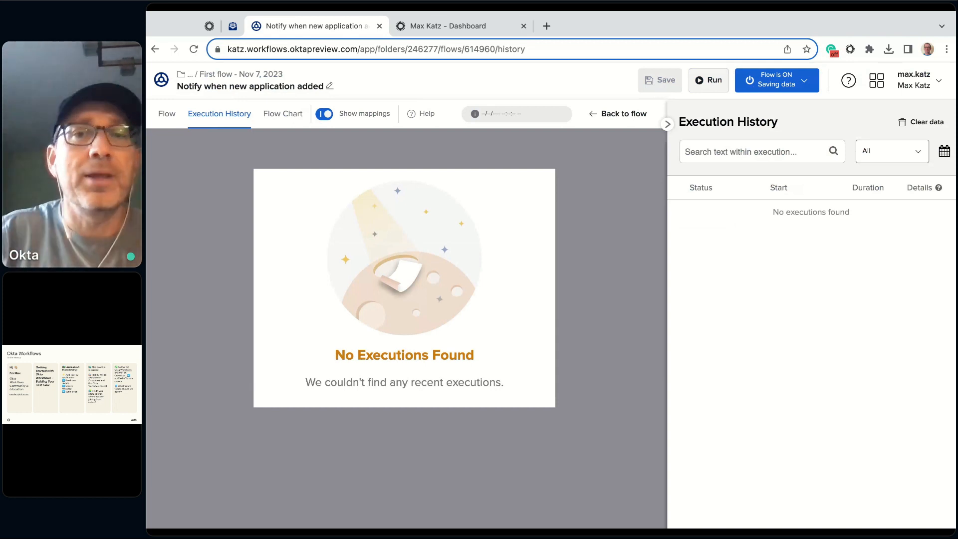
# - Switch to the Okta admin dashboard, reload it and open the assignments of the Salesforce.com application
pyautogui.click(464, 27)
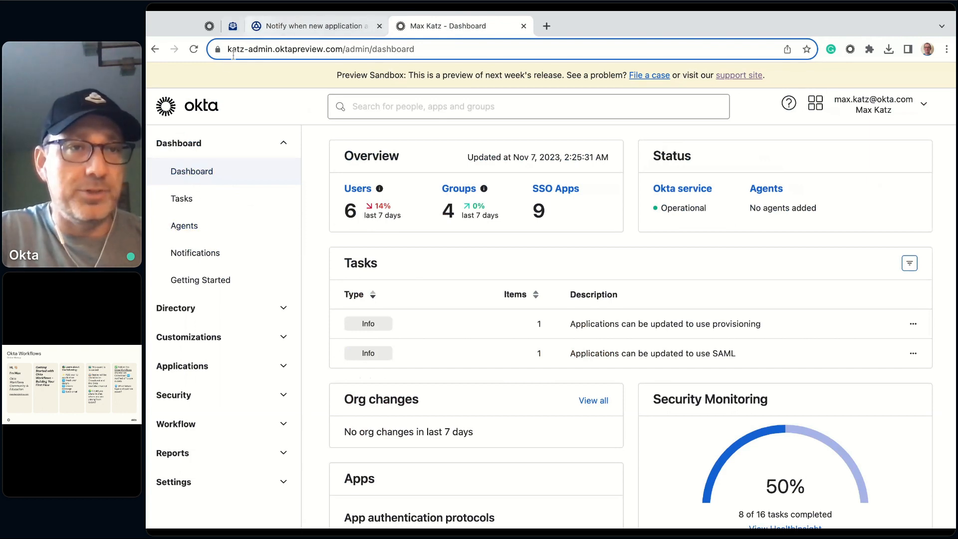
pyautogui.click(193, 49)
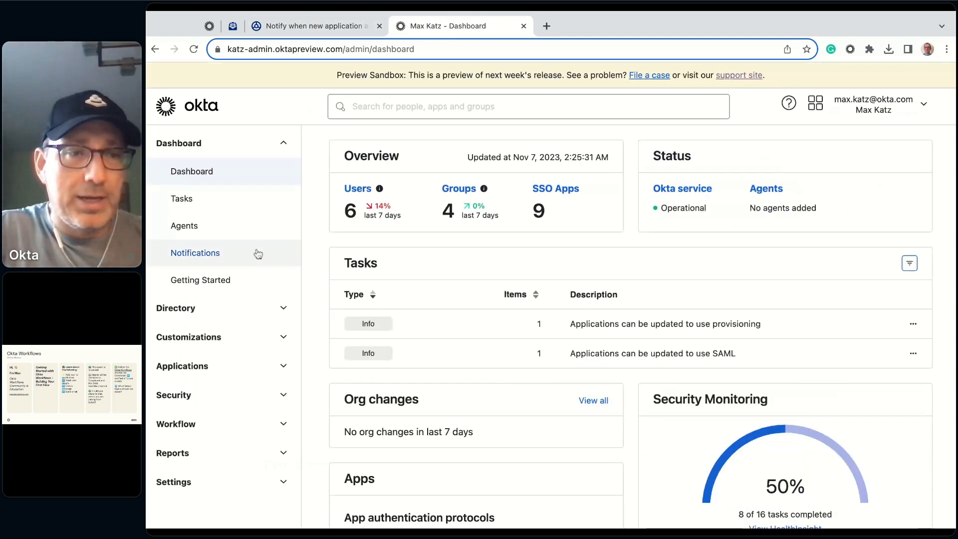
pyautogui.click(188, 367)
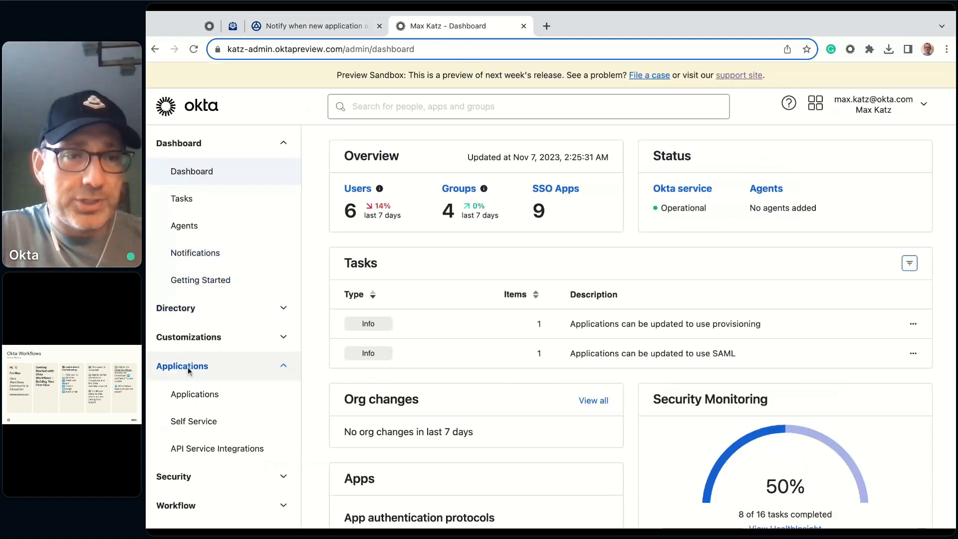
pyautogui.click(204, 395)
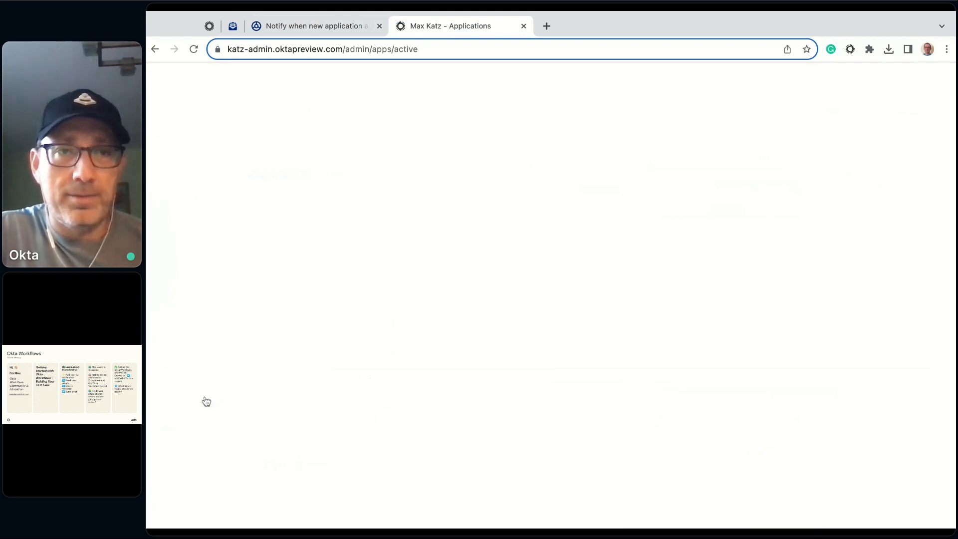
pyautogui.scroll(-3, 655, 343)
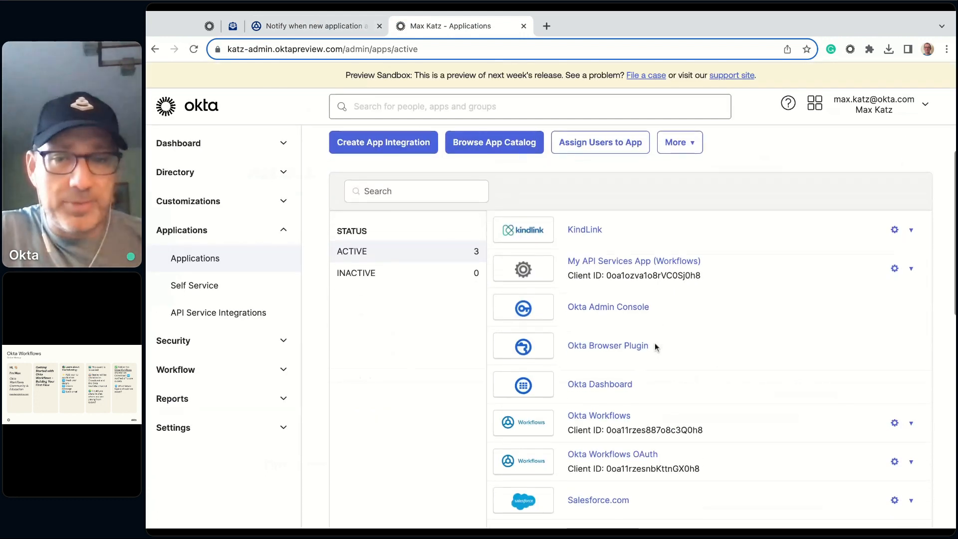
pyautogui.click(598, 439)
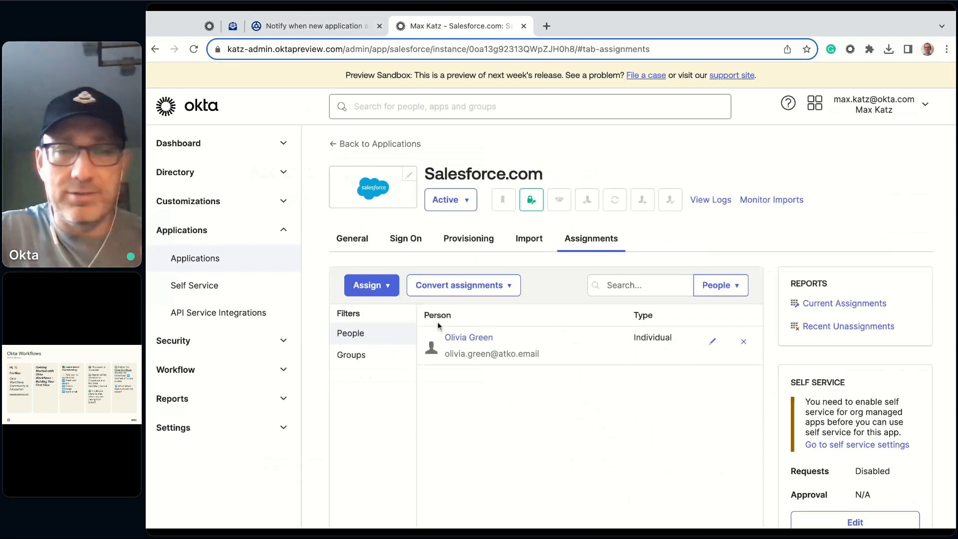
# - Assign Salesforce.com to the second person in the people list, keeping the prefilled credentials, and finish the assignment
pyautogui.click(391, 288)
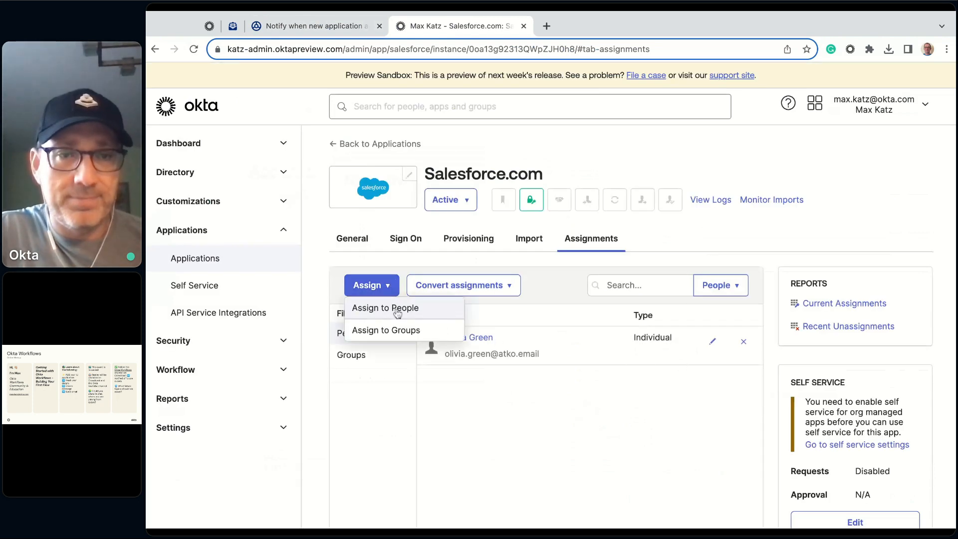
pyautogui.click(397, 309)
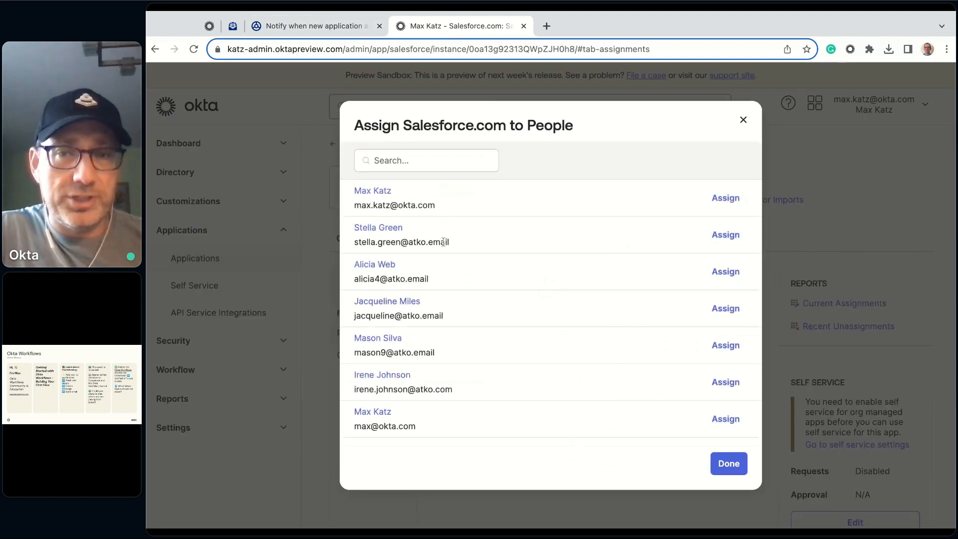
pyautogui.click(724, 236)
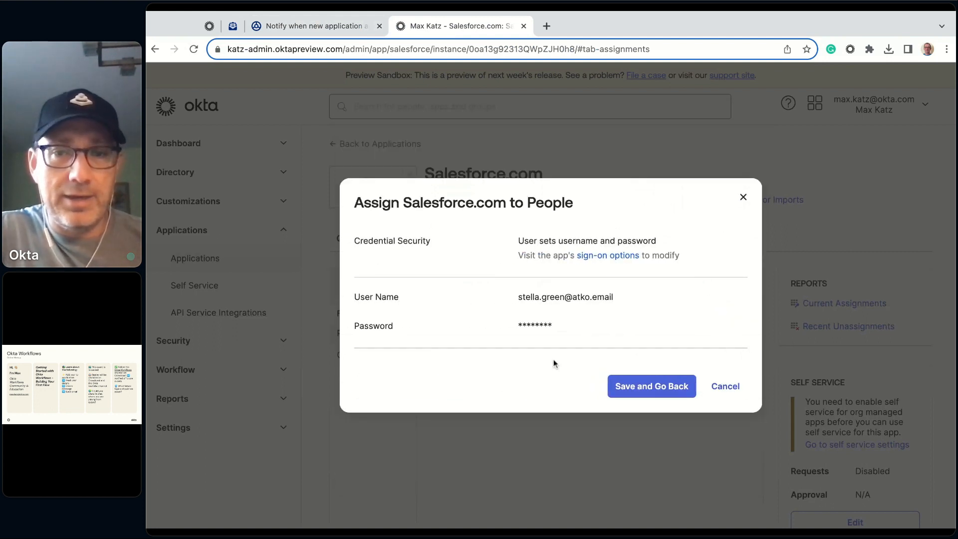
pyautogui.click(642, 389)
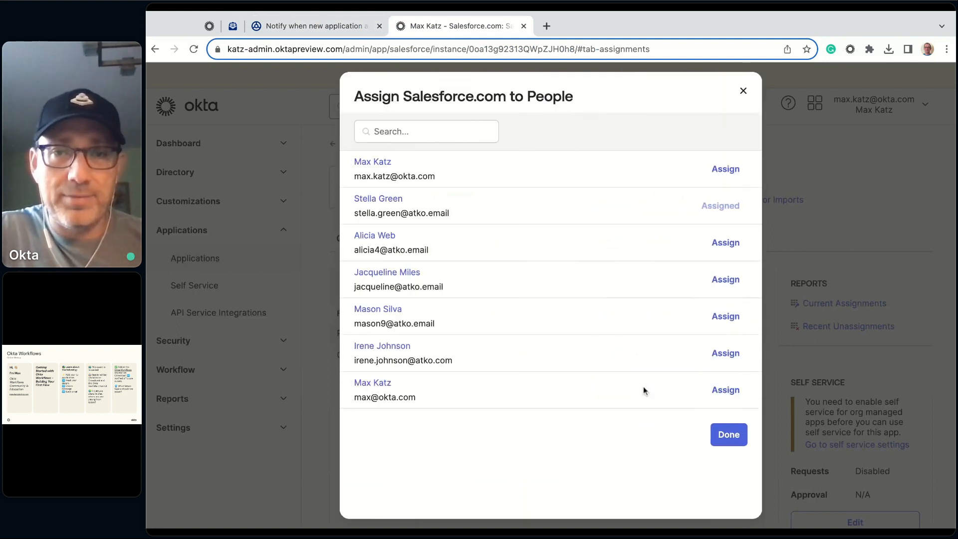
pyautogui.click(729, 435)
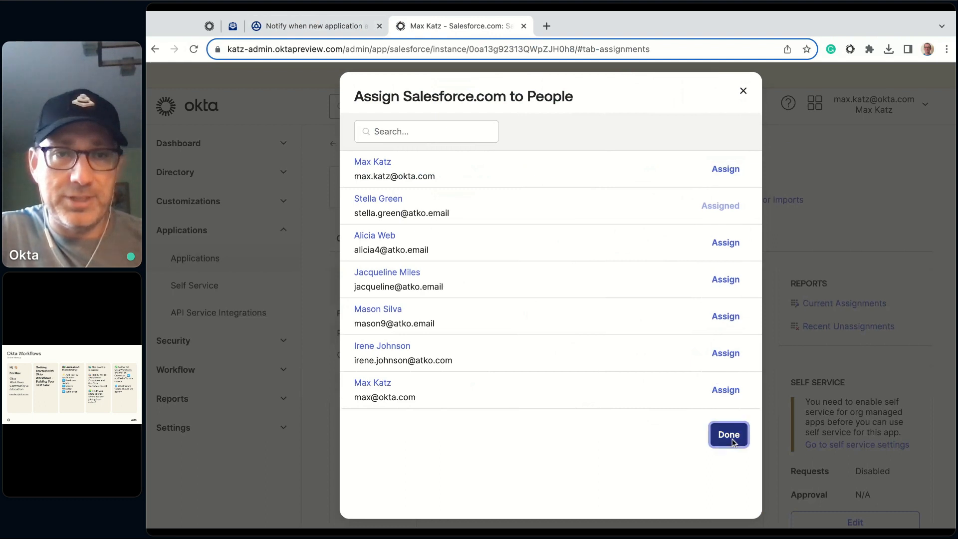
# - Return to the flow in Okta Workflows and examine the event's output data for the latest run in the execution history
pyautogui.click(308, 27)
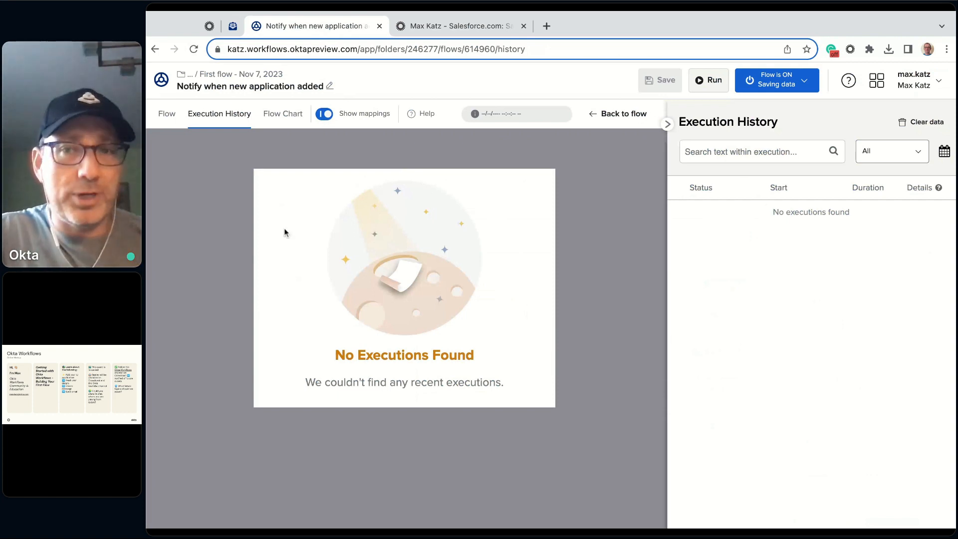
pyautogui.click(167, 114)
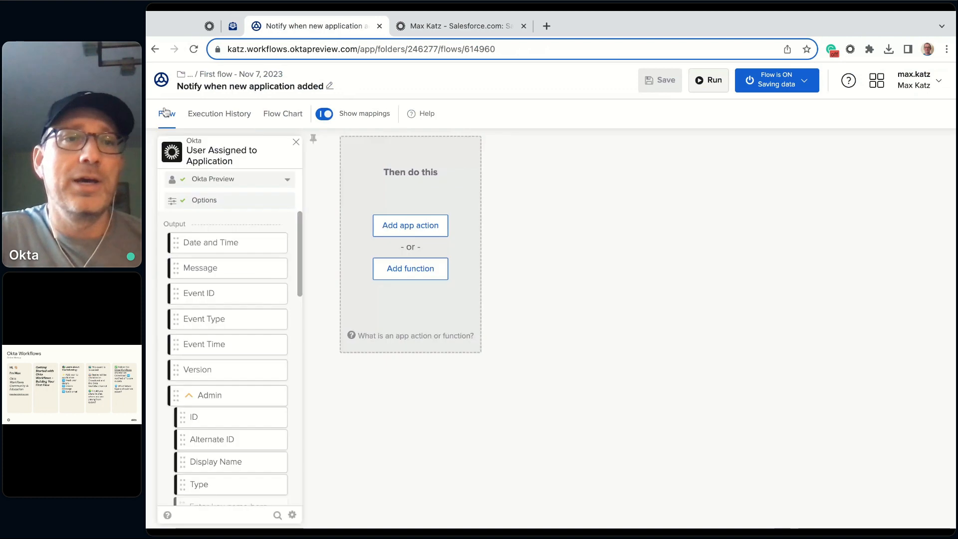
pyautogui.click(214, 114)
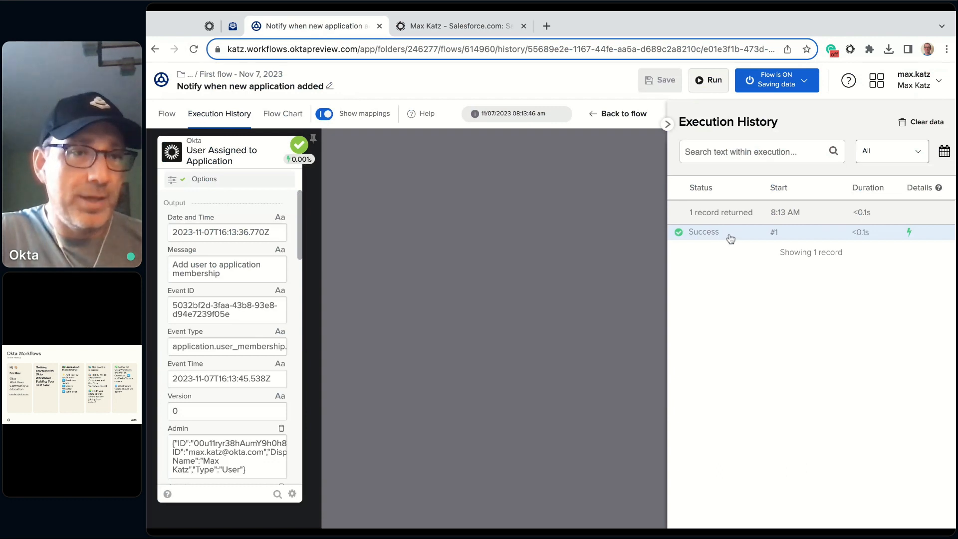
pyautogui.scroll(-10, 250, 247)
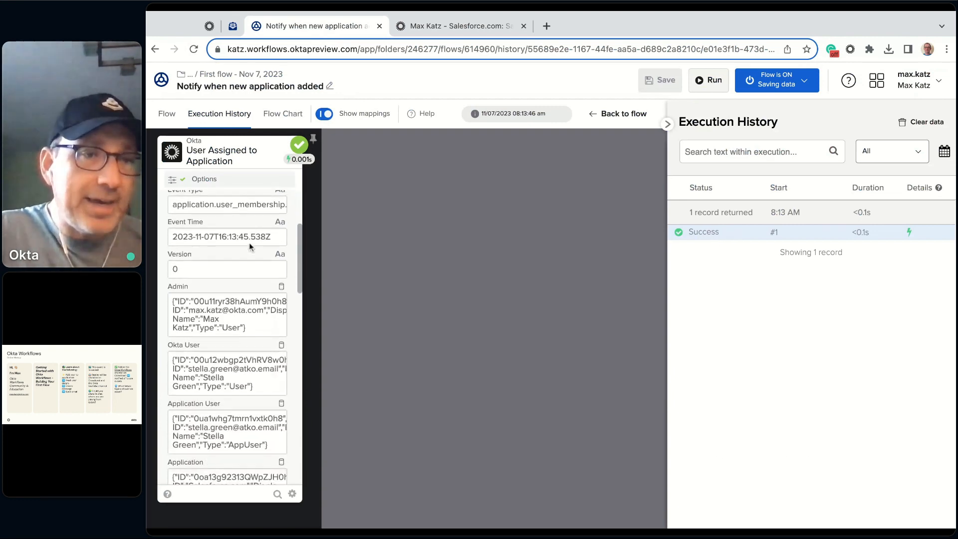
pyautogui.scroll(-3, 277, 219)
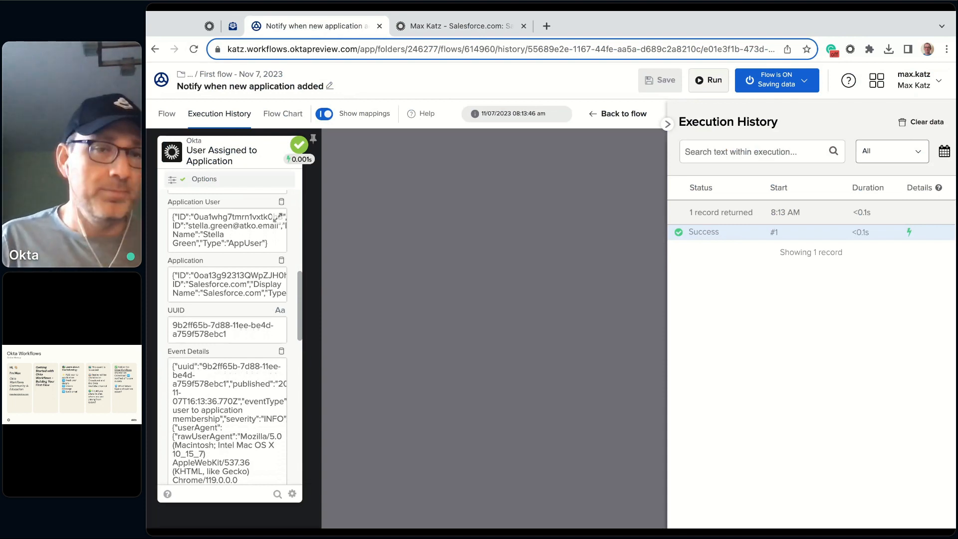
pyautogui.scroll(-3, 253, 346)
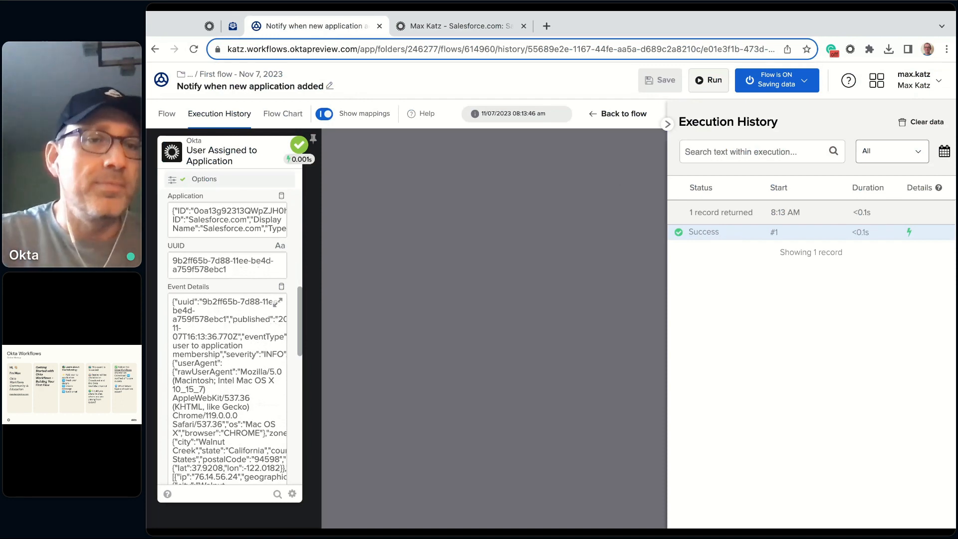
# - Examine the recorded run's event output and view the full details of the Okta User object
pyautogui.scroll(10, 274, 303)
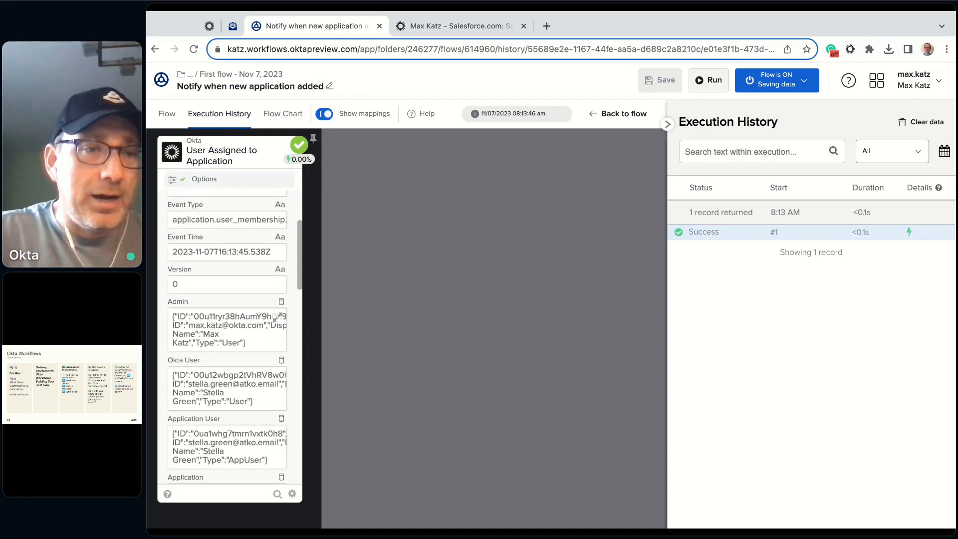
pyautogui.scroll(3, 276, 318)
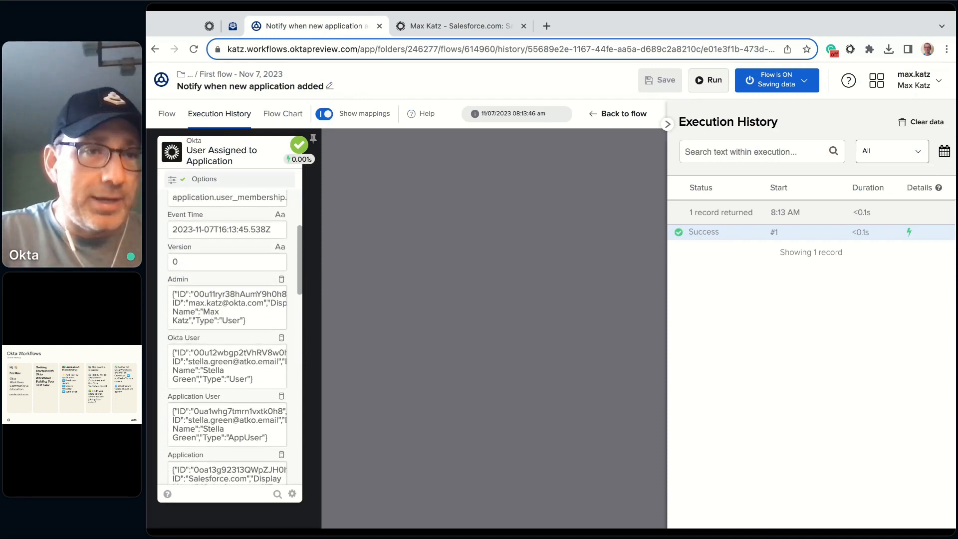
pyautogui.scroll(-3, 255, 280)
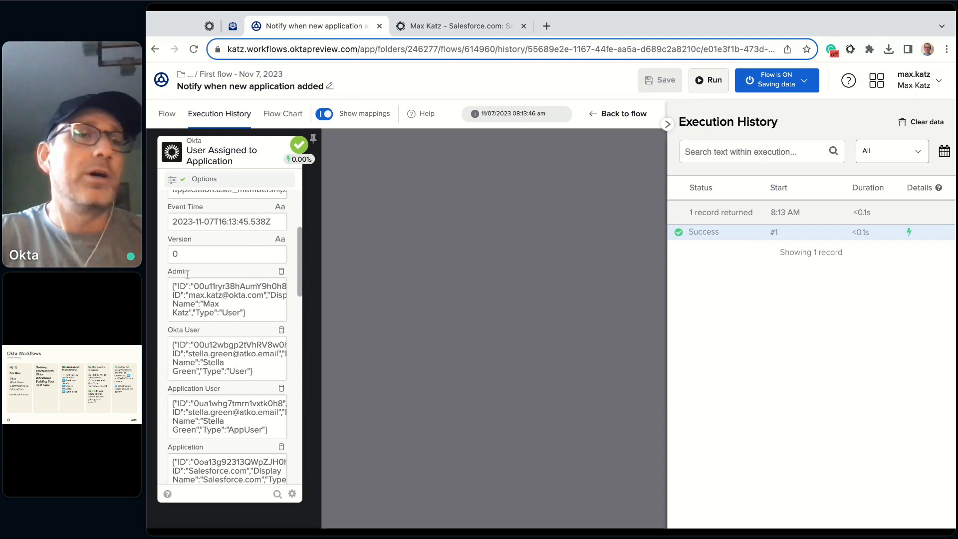
pyautogui.scroll(-1, 223, 289)
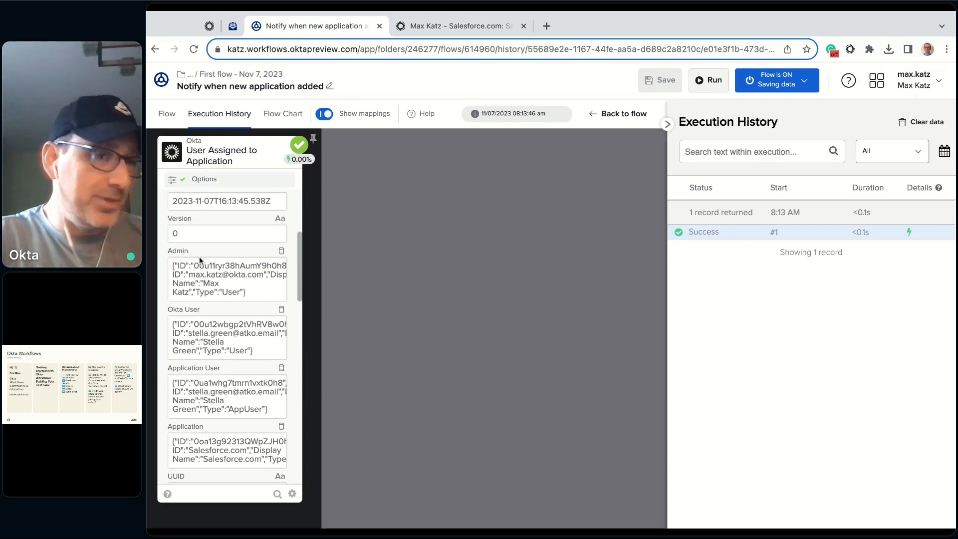
pyautogui.scroll(-2, 250, 274)
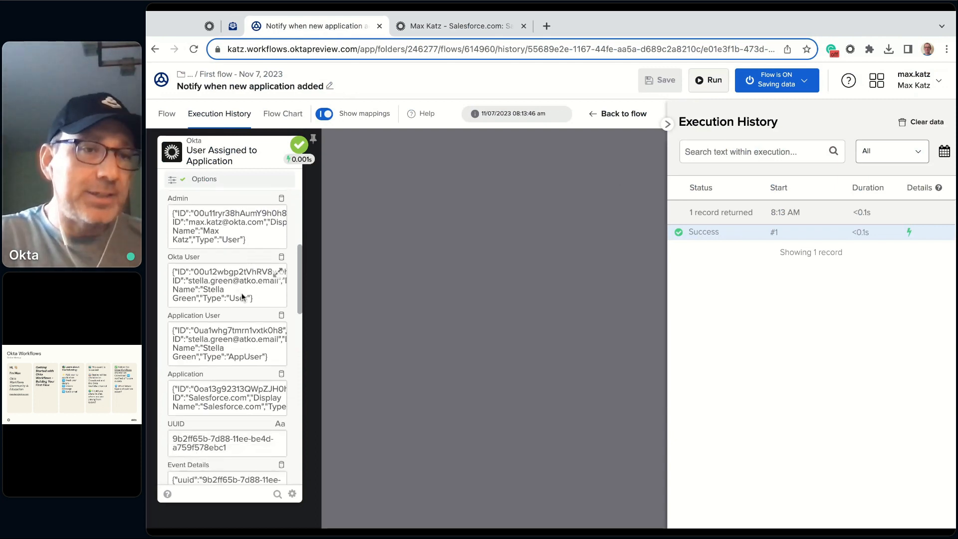
pyautogui.click(279, 276)
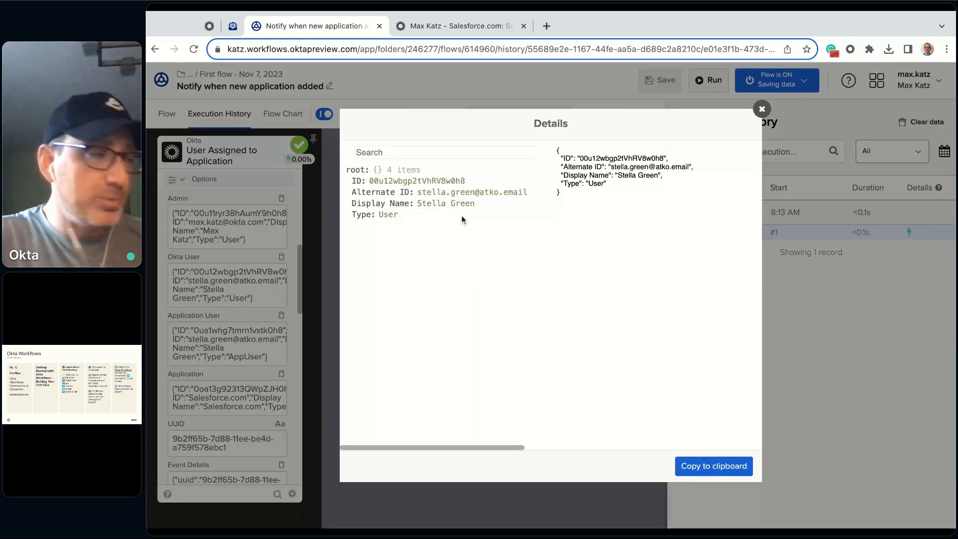
pyautogui.click(761, 110)
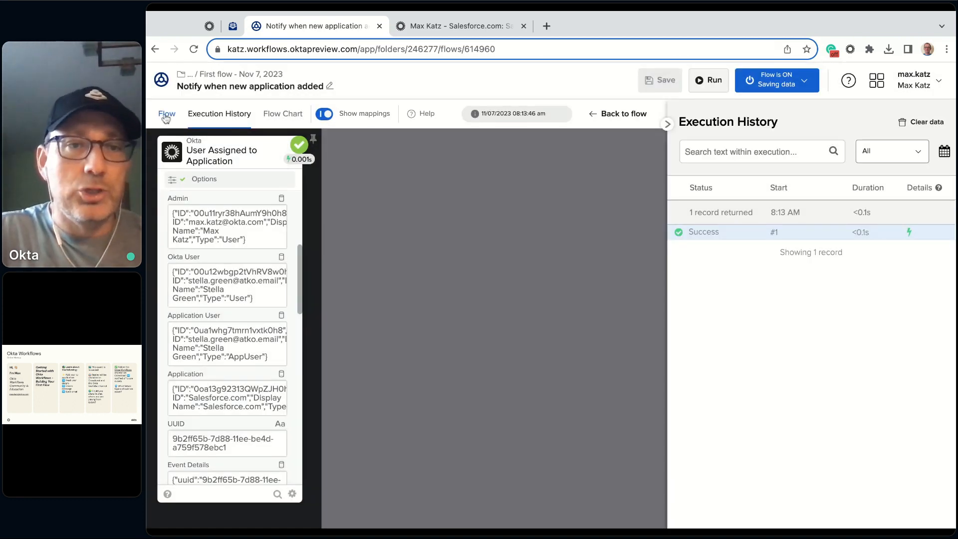
# - Compare the event card's output fields in the flow with the recorded run's values, and review the Okta User details again
pyautogui.click(167, 116)
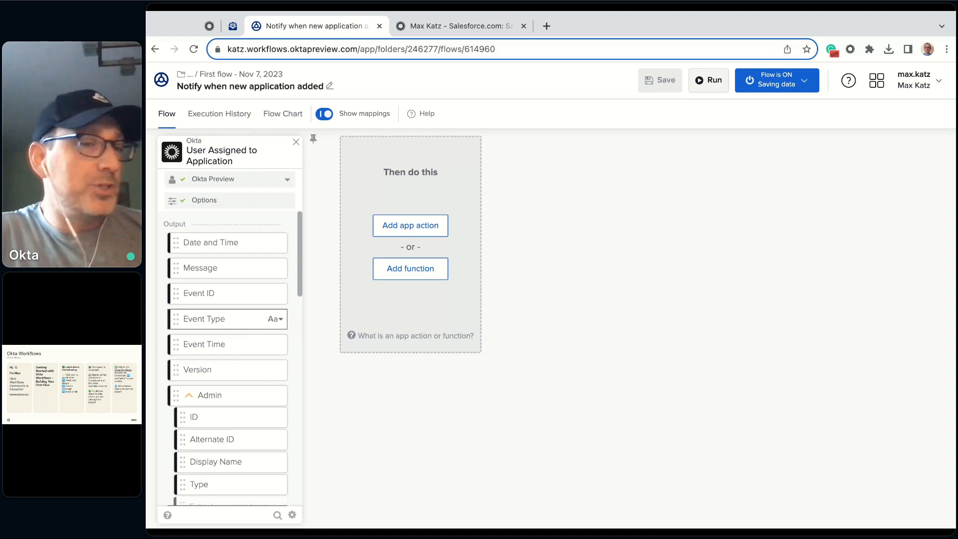
pyautogui.scroll(-2, 253, 349)
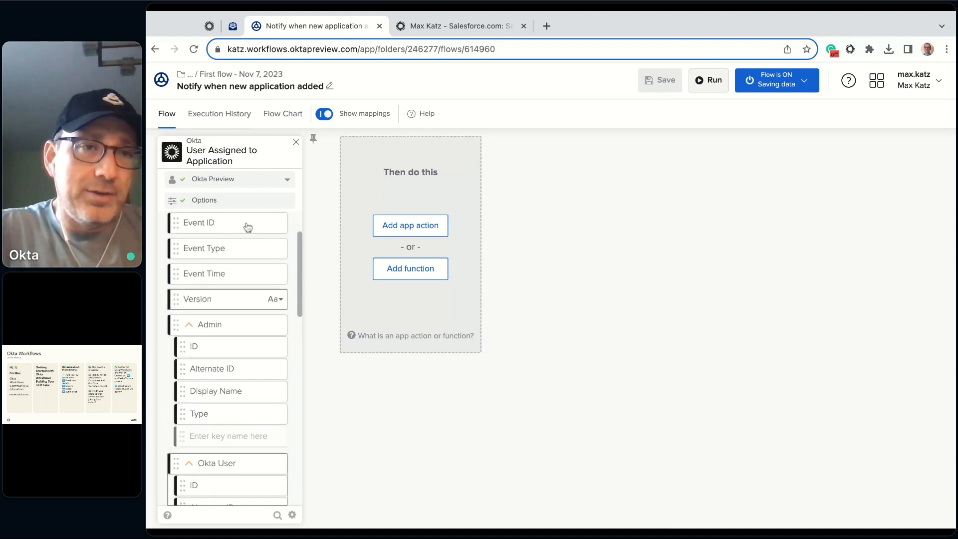
pyautogui.click(224, 126)
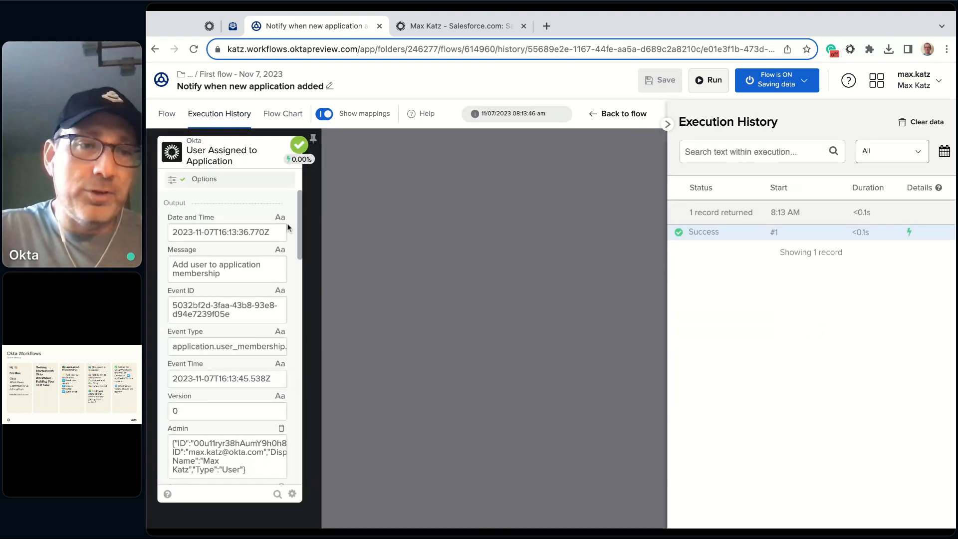
pyautogui.scroll(-2, 264, 355)
pyautogui.scroll(-3, 264, 355)
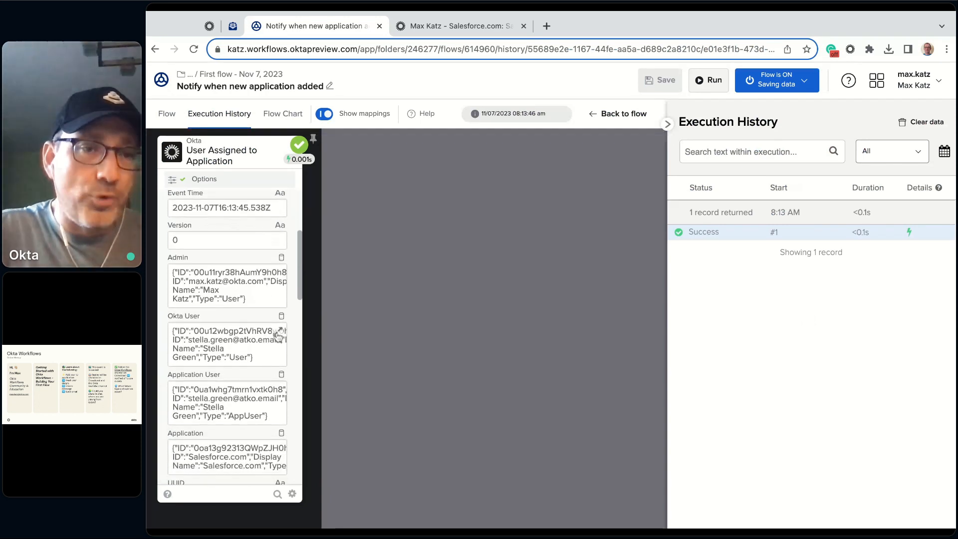
pyautogui.click(276, 334)
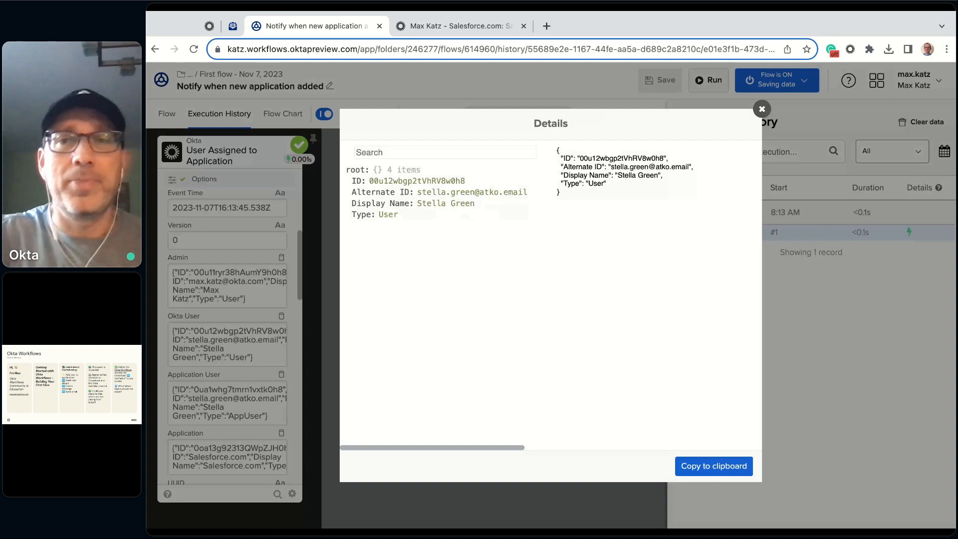
pyautogui.click(763, 109)
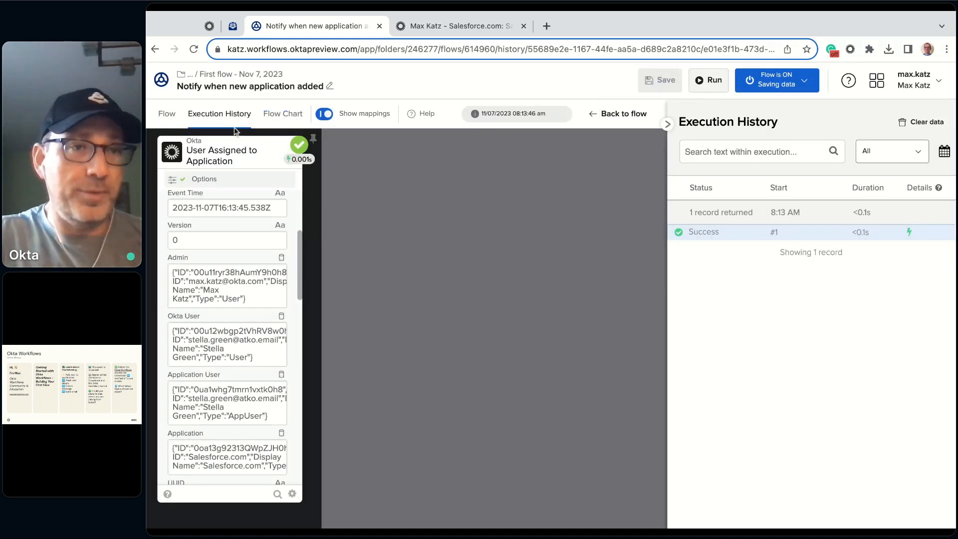
# - Return to the flow, browse the available app connectors, and add the Okta Read User action after the event card
pyautogui.click(167, 115)
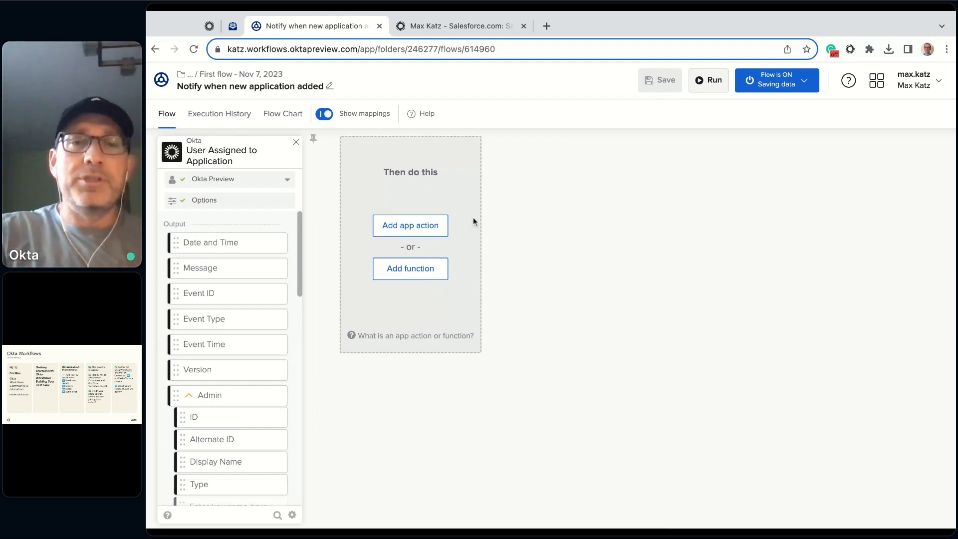
pyautogui.click(427, 227)
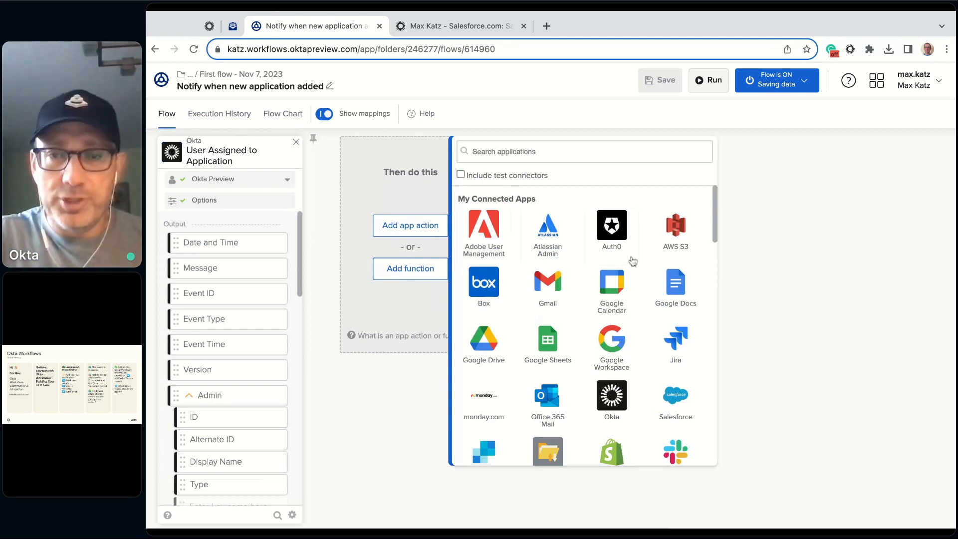
pyautogui.scroll(-3, 633, 261)
pyautogui.scroll(-1, 633, 261)
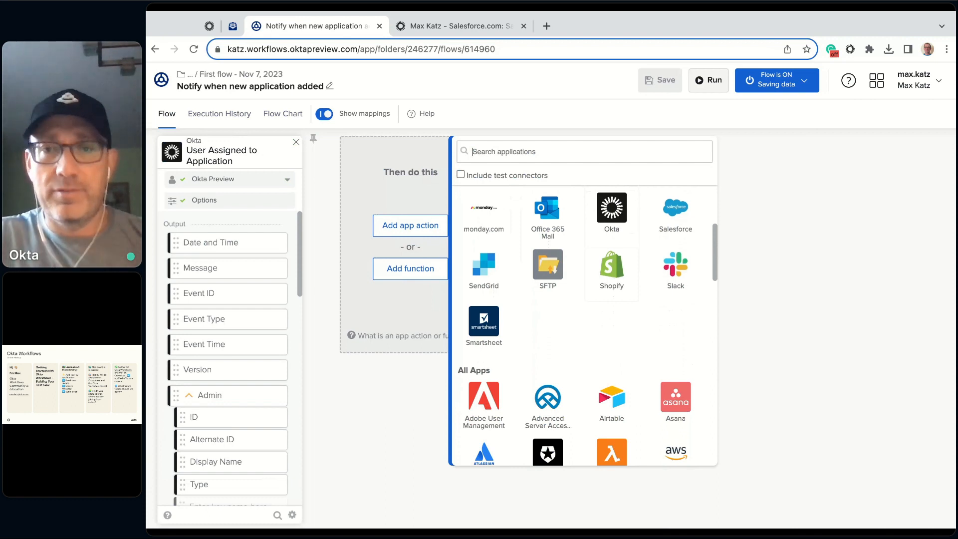
pyautogui.scroll(2, 586, 324)
pyautogui.scroll(-6, 587, 325)
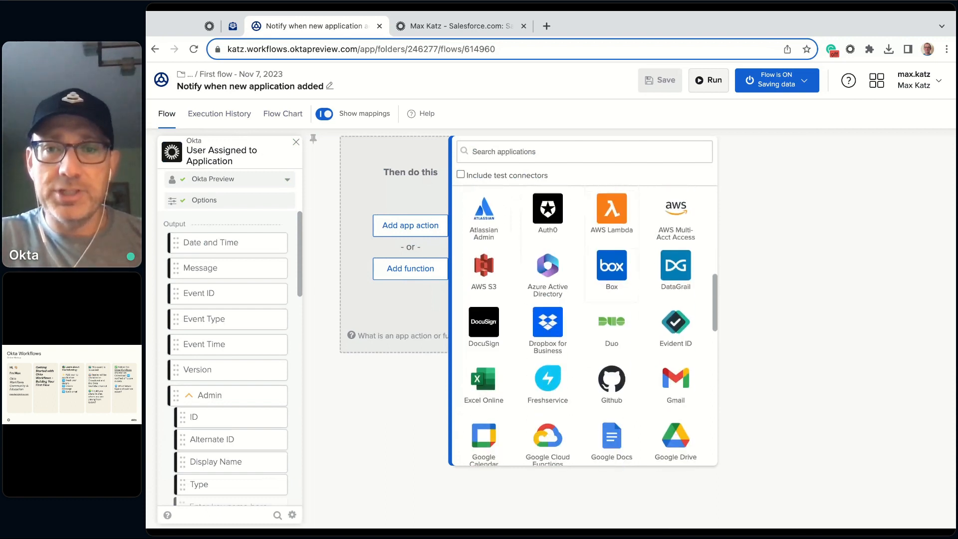
pyautogui.scroll(-8, 587, 324)
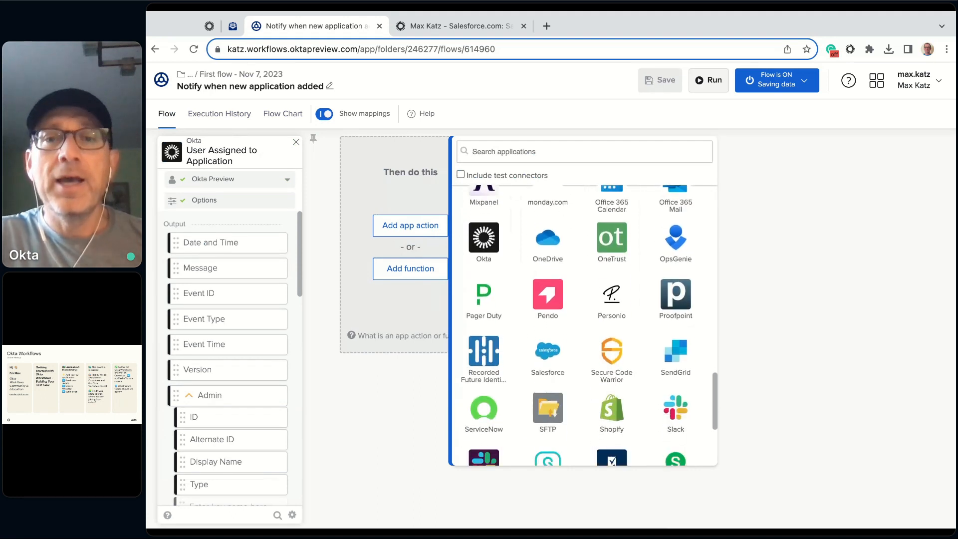
pyautogui.scroll(-1, 587, 324)
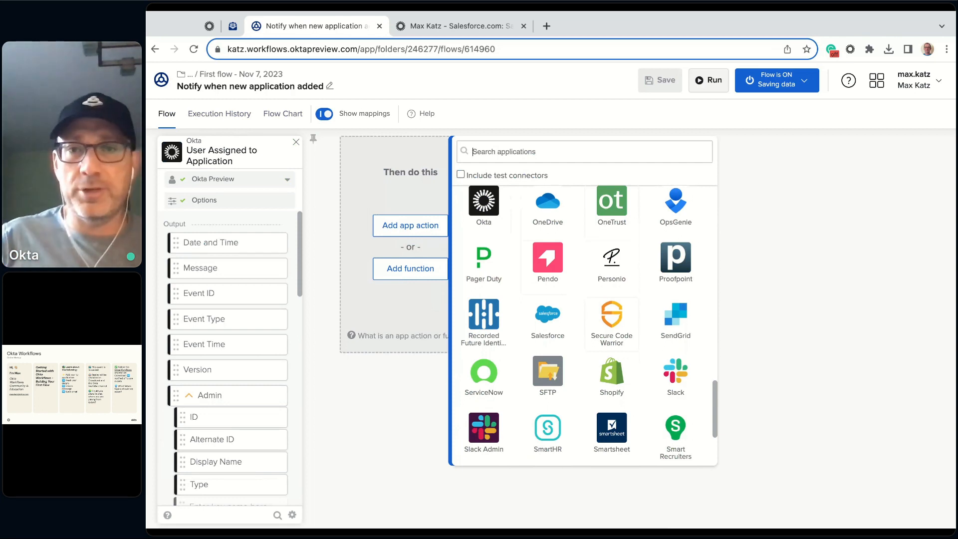
pyautogui.scroll(5, 620, 325)
pyautogui.scroll(8, 620, 324)
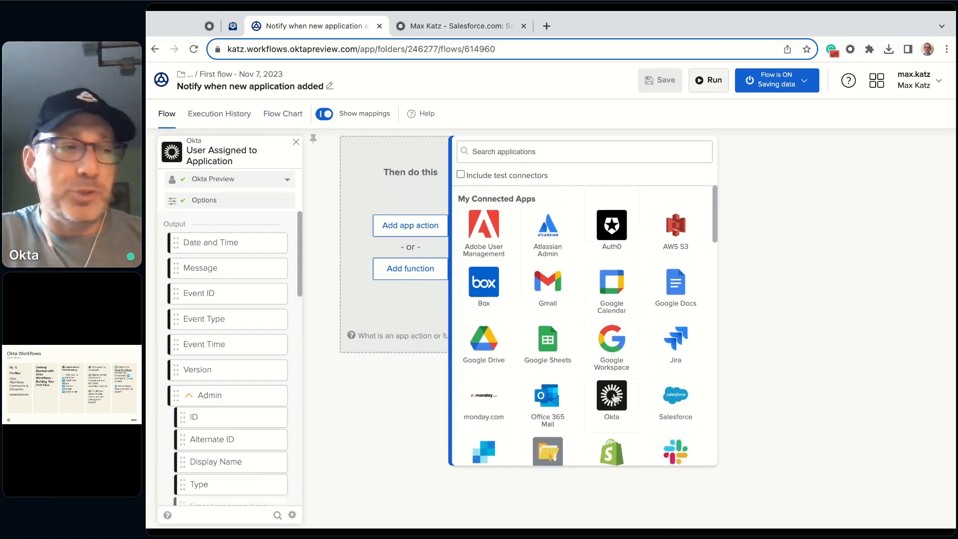
pyautogui.click(614, 396)
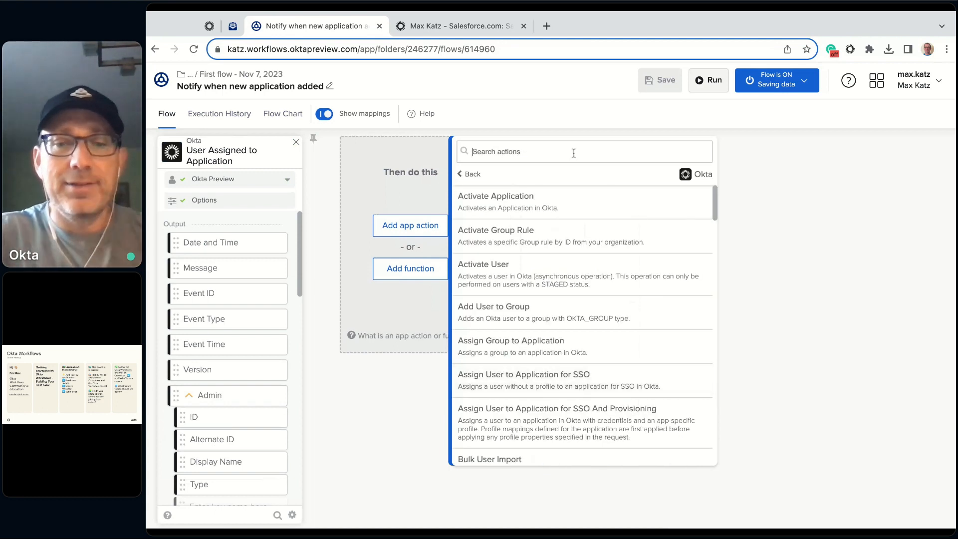
pyautogui.write('read')
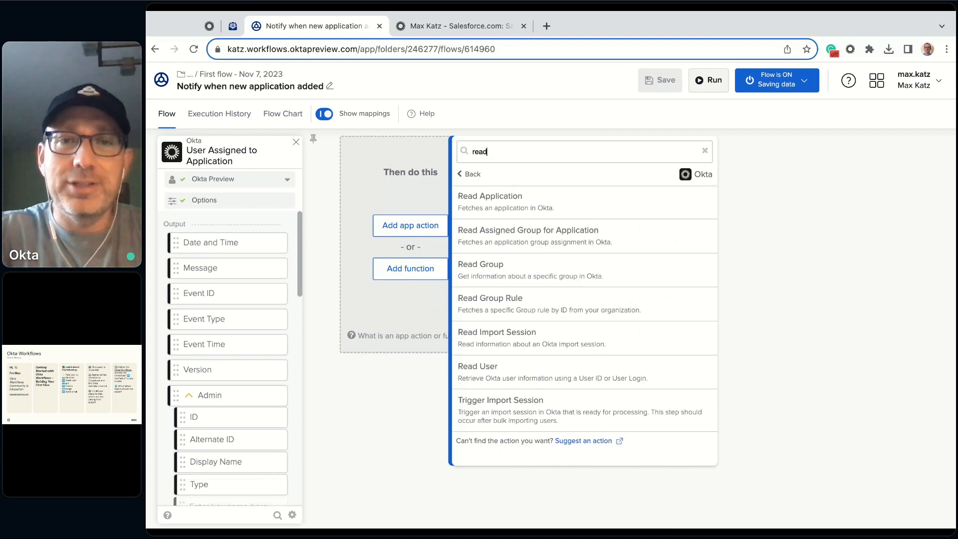
pyautogui.click(529, 379)
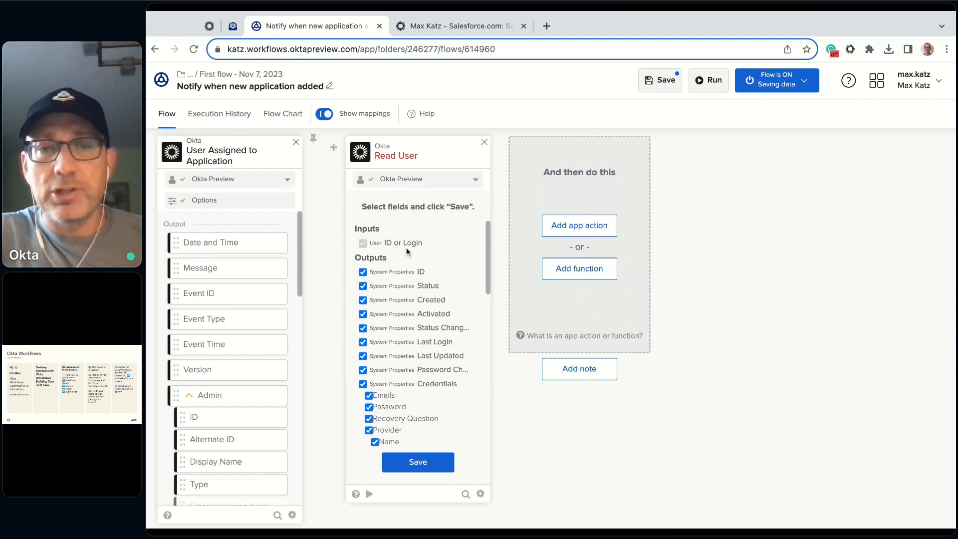
# - Save the Read User card with its default field selection and review its output fields
pyautogui.scroll(-5, 416, 279)
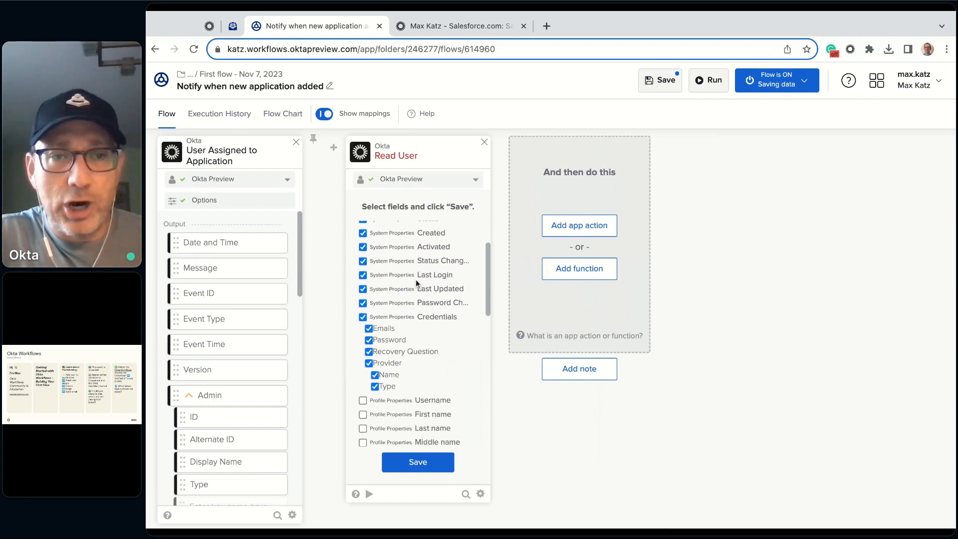
pyautogui.scroll(3, 427, 265)
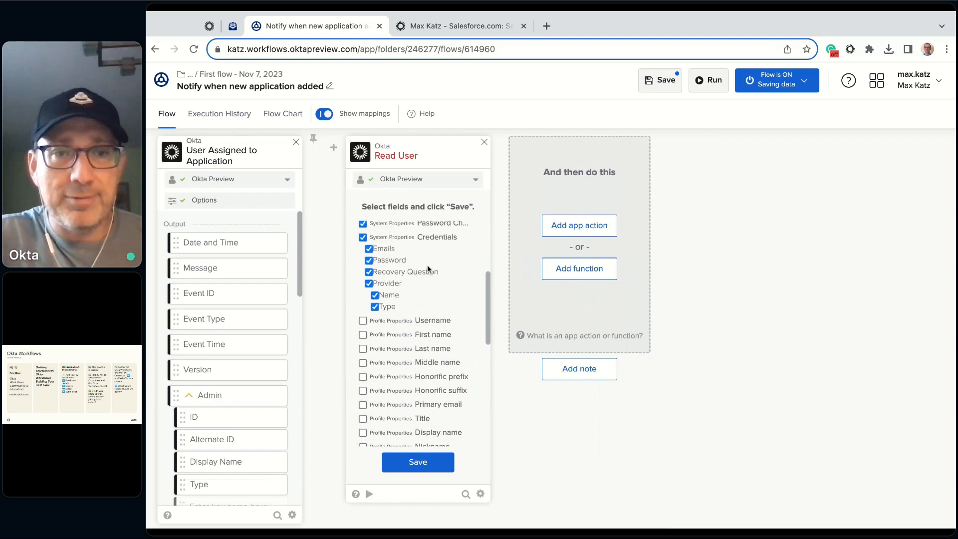
pyautogui.scroll(-2, 412, 309)
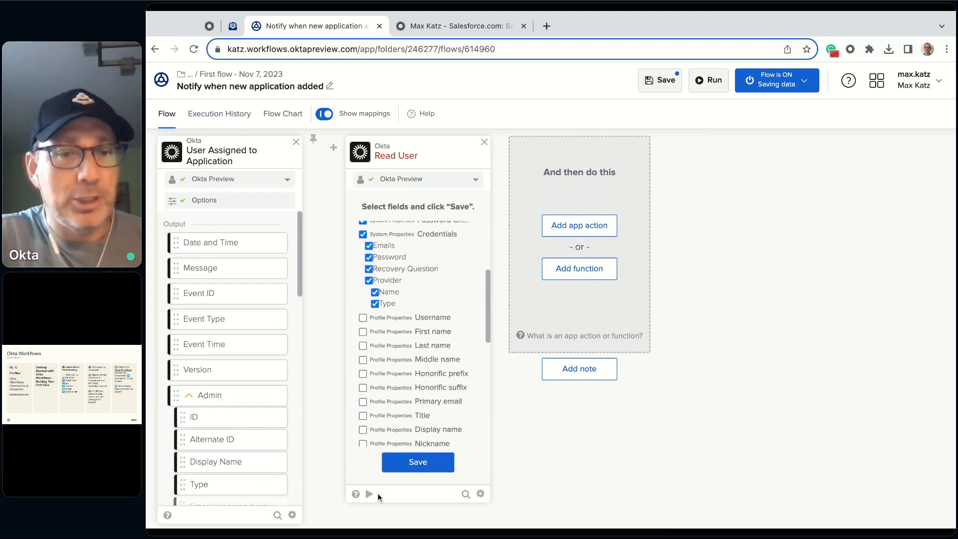
pyautogui.click(431, 468)
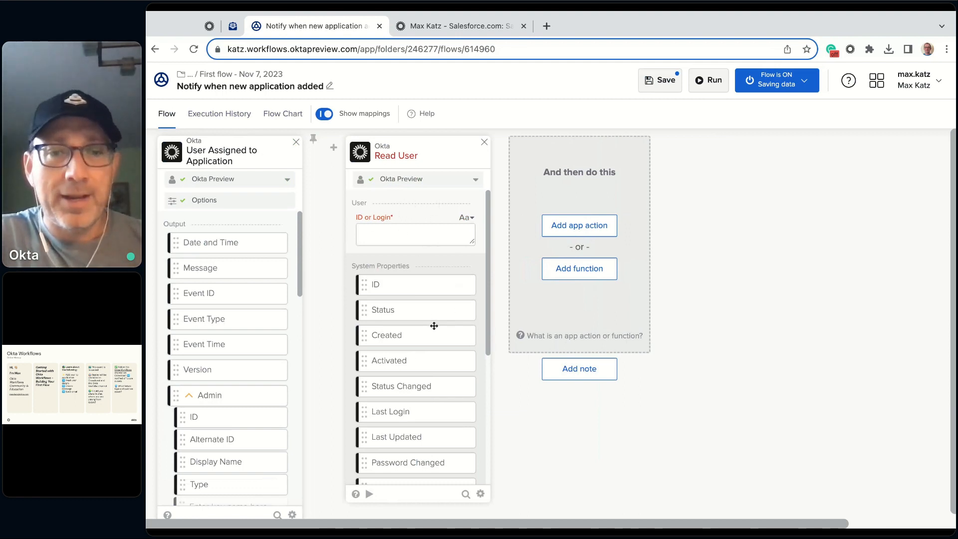
pyautogui.scroll(-2, 434, 326)
pyautogui.scroll(-2, 434, 326)
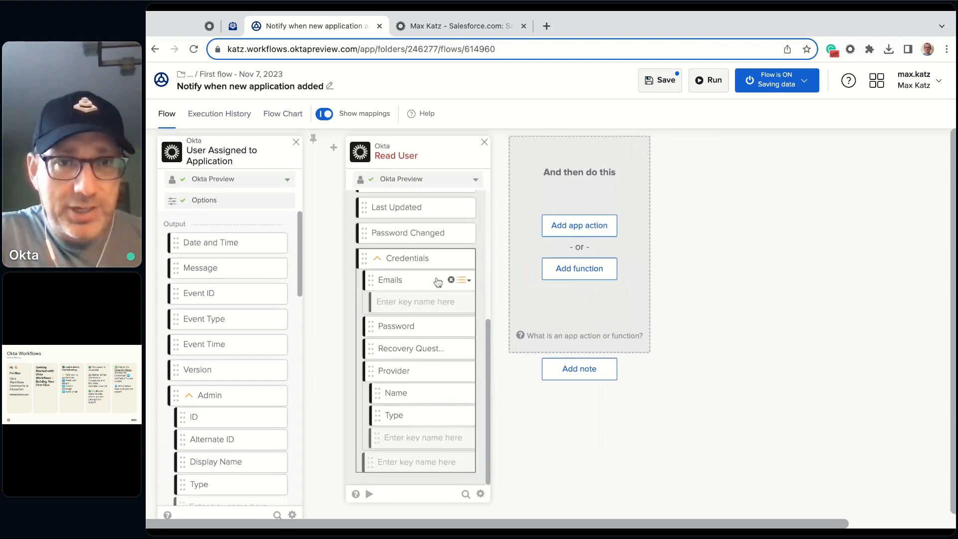
pyautogui.scroll(1, 438, 283)
pyautogui.scroll(3, 438, 283)
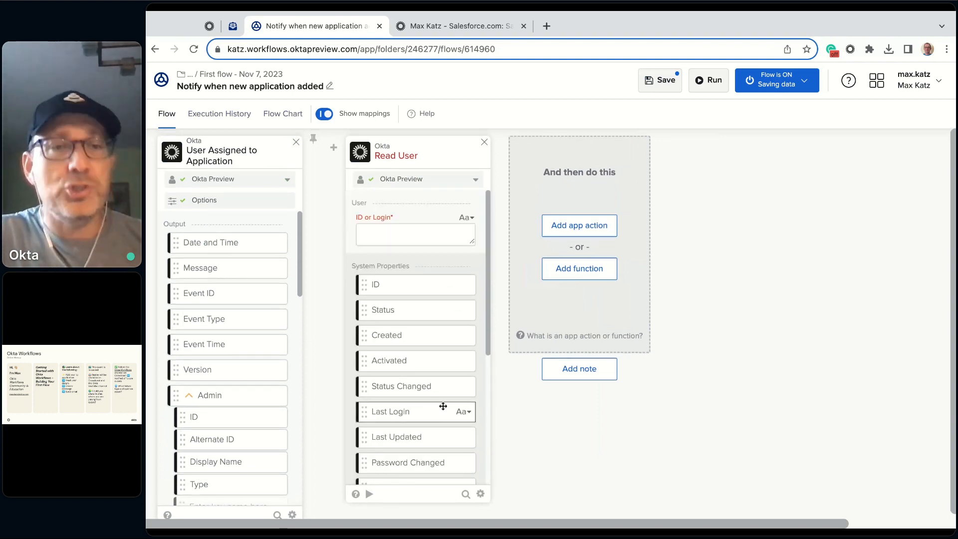
# - Edit the Read User card's field selection and clear all System Properties outputs, from ID through Credentials
pyautogui.click(480, 494)
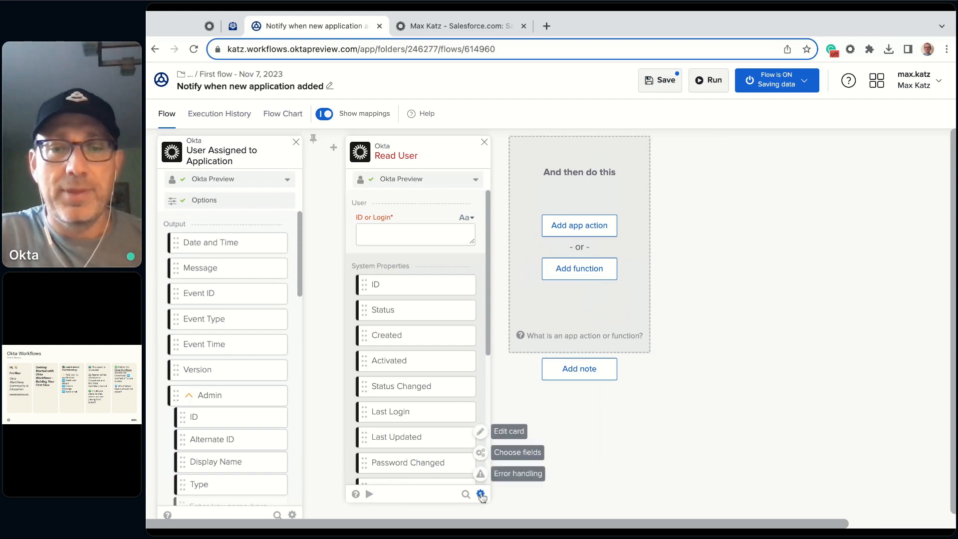
pyautogui.click(516, 453)
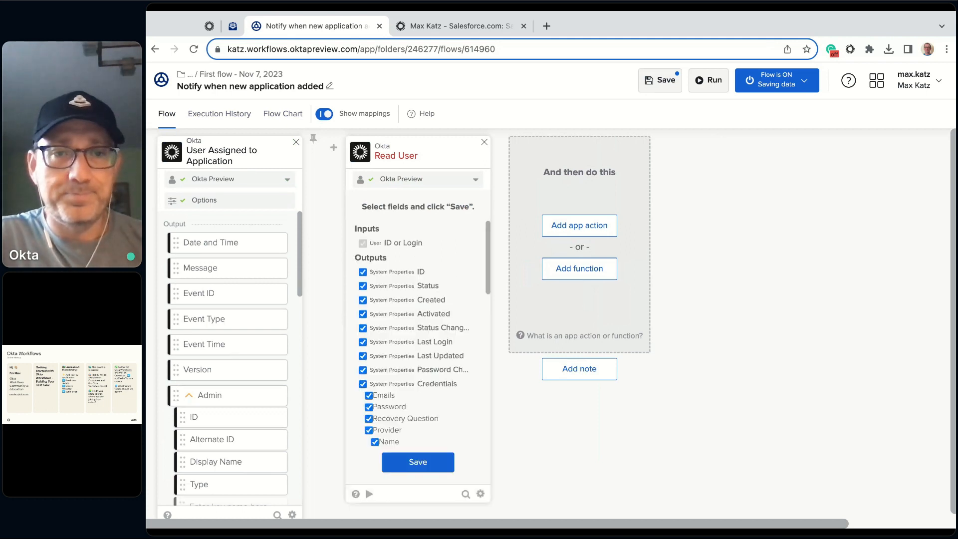
pyautogui.click(402, 273)
pyautogui.click(394, 286)
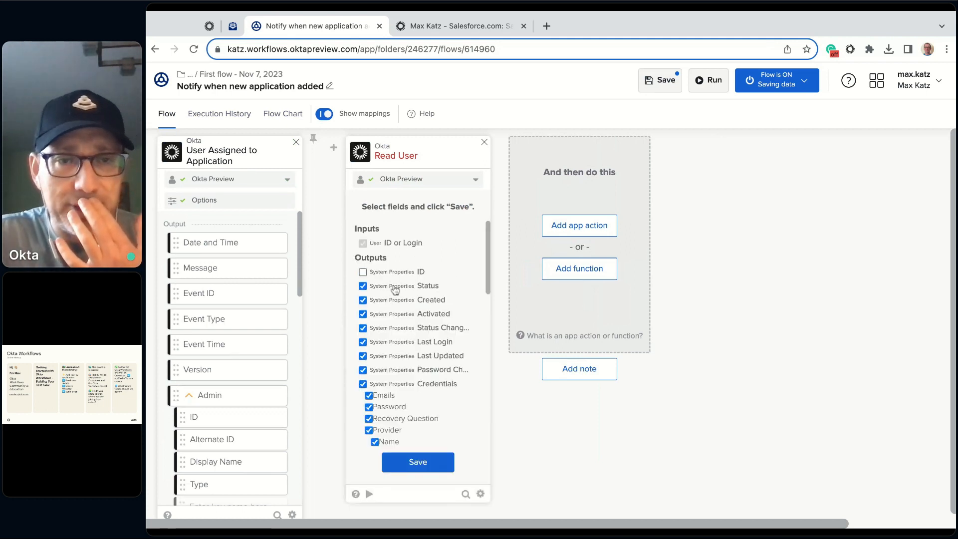
pyautogui.click(398, 301)
pyautogui.click(399, 315)
pyautogui.click(400, 329)
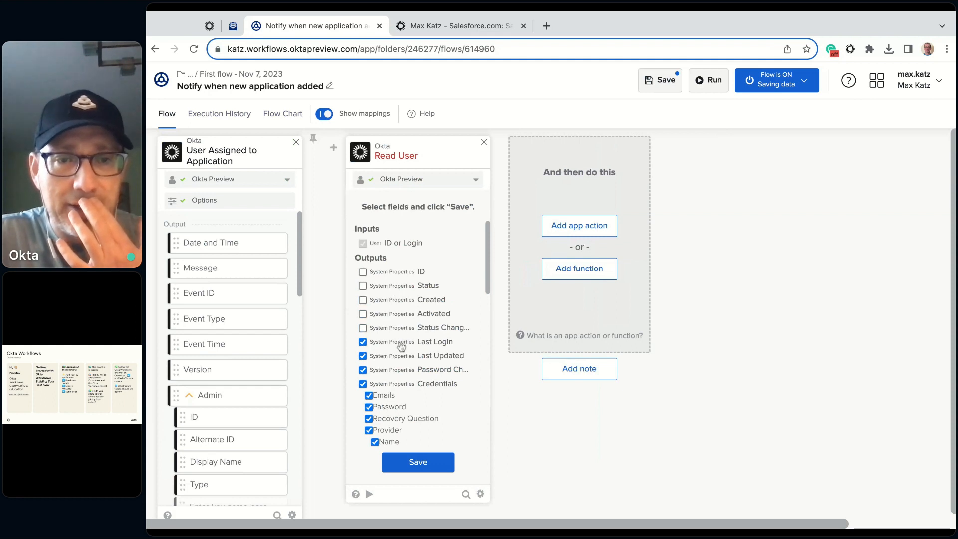
pyautogui.click(401, 343)
pyautogui.click(401, 355)
pyautogui.click(402, 370)
pyautogui.click(403, 385)
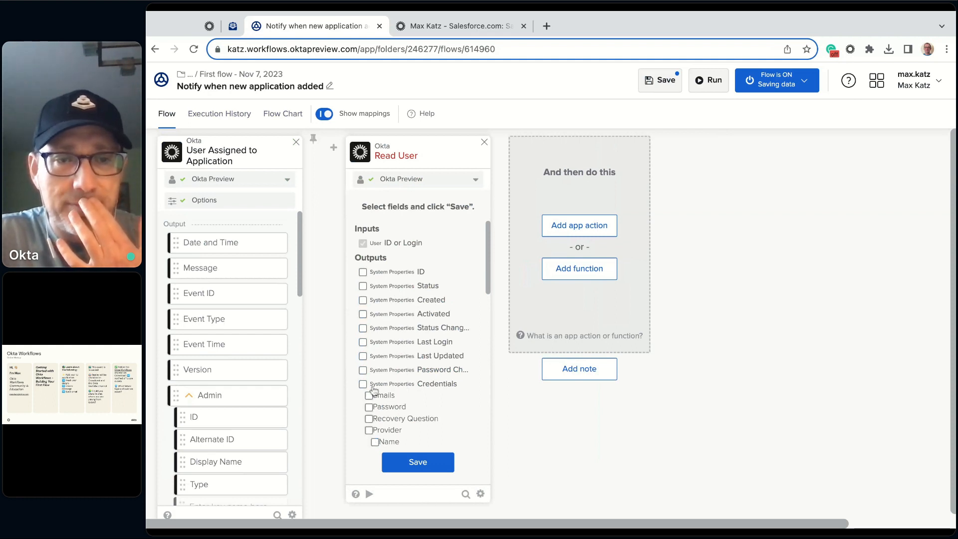
# - Select the Username, First name, Last name, Primary email and Display name profile outputs for Read User and save the selection
pyautogui.scroll(-5, 441, 378)
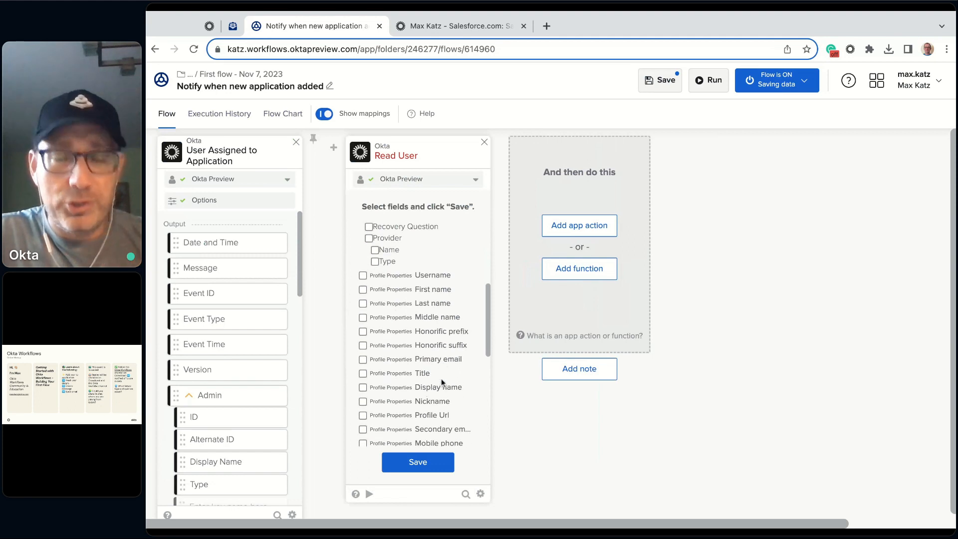
pyautogui.click(387, 277)
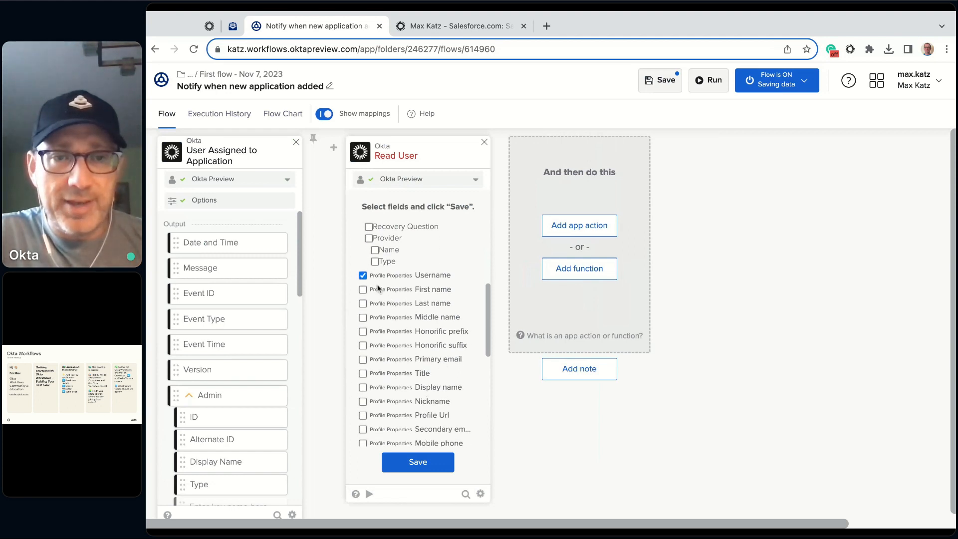
pyautogui.click(383, 290)
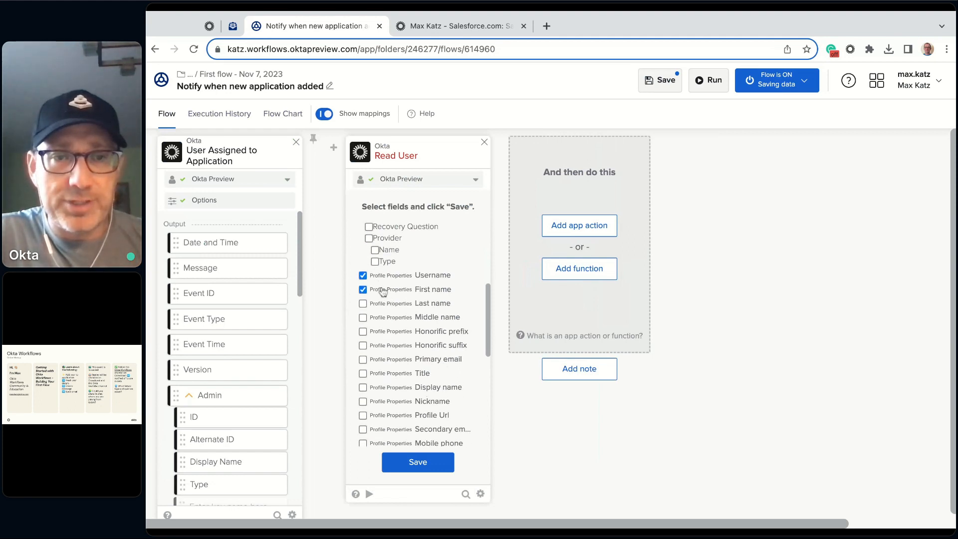
pyautogui.click(390, 360)
pyautogui.scroll(-2, 451, 377)
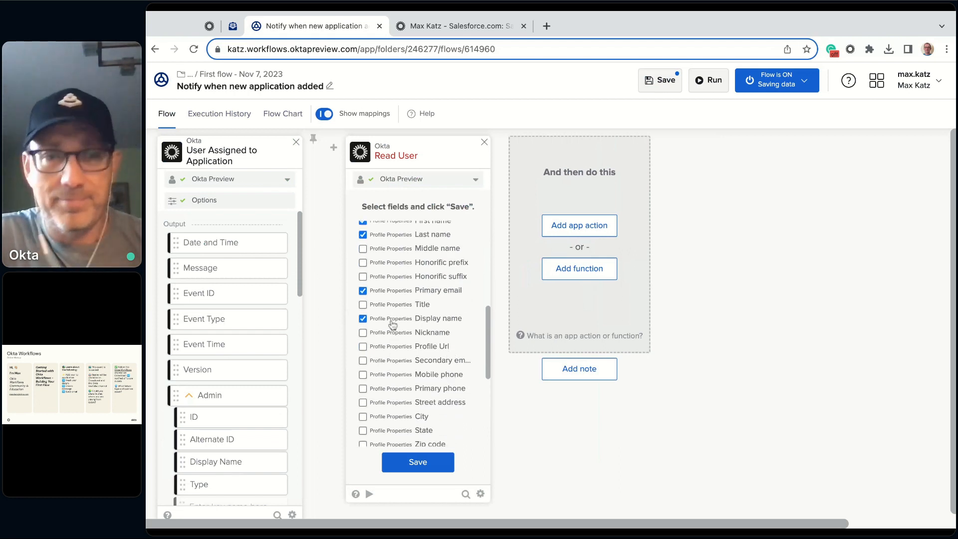
pyautogui.scroll(1, 424, 359)
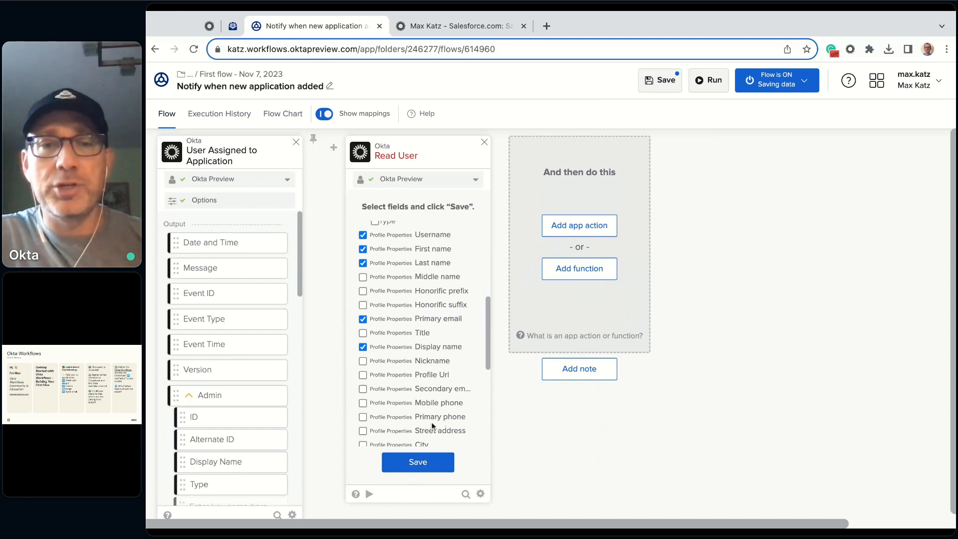
pyautogui.click(422, 465)
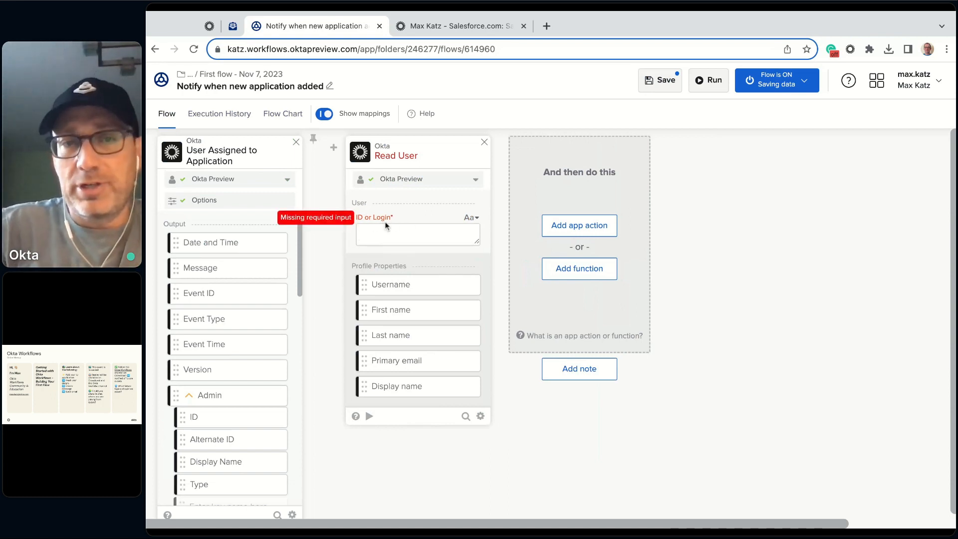
# - Review the full Okta User object details in the recorded run of the event card
pyautogui.scroll(-1, 245, 368)
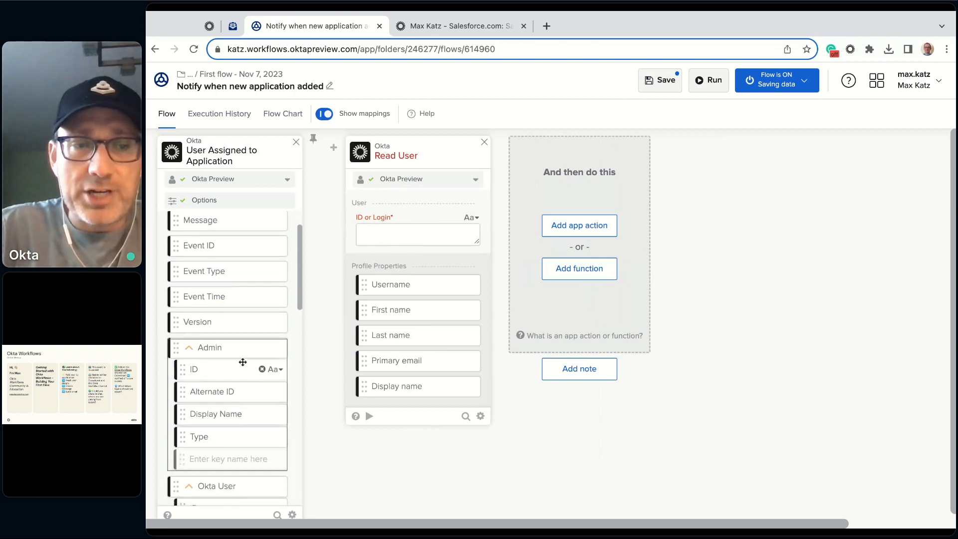
pyautogui.click(230, 114)
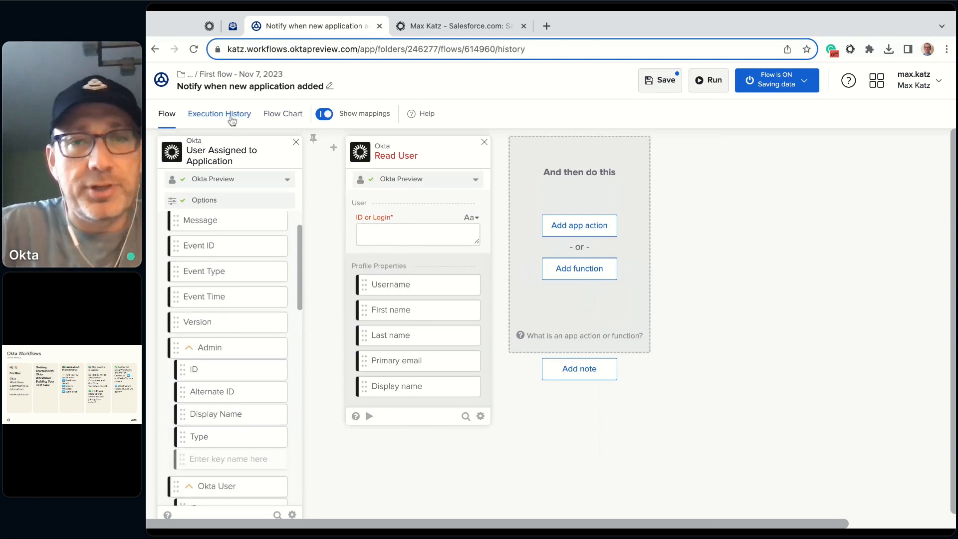
pyautogui.scroll(-5, 245, 353)
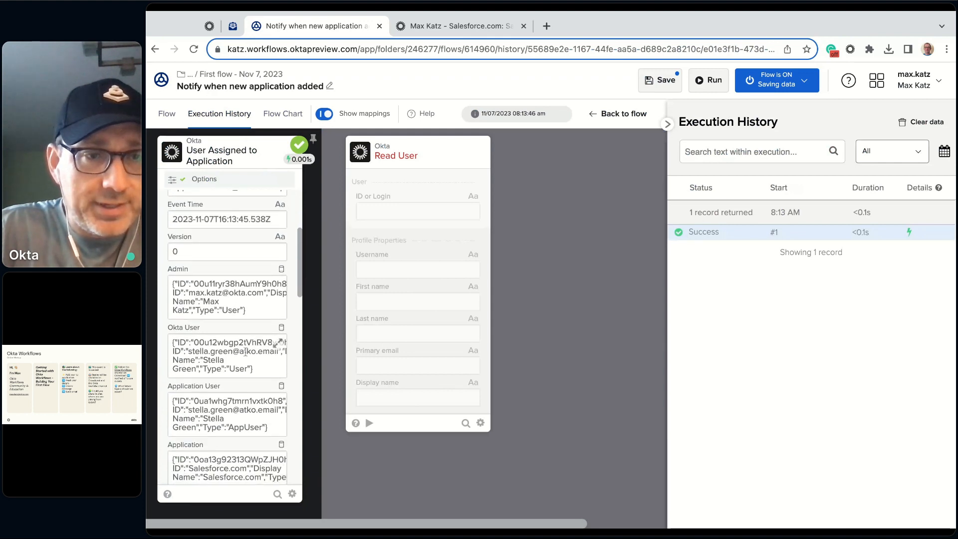
pyautogui.click(278, 344)
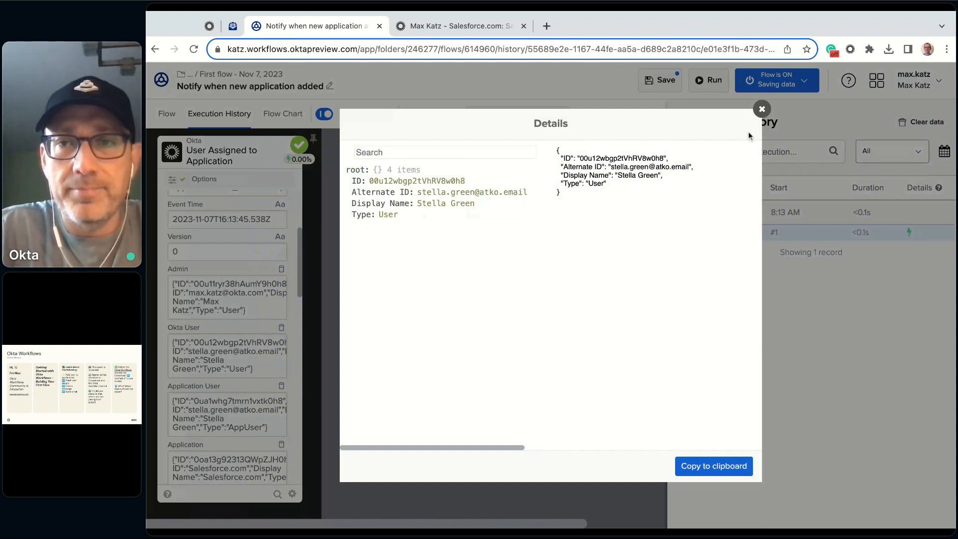
pyautogui.click(762, 108)
# - Return to the flow and map the event card's Okta User ID to the Read User card's ID or Login input
pyautogui.click(167, 115)
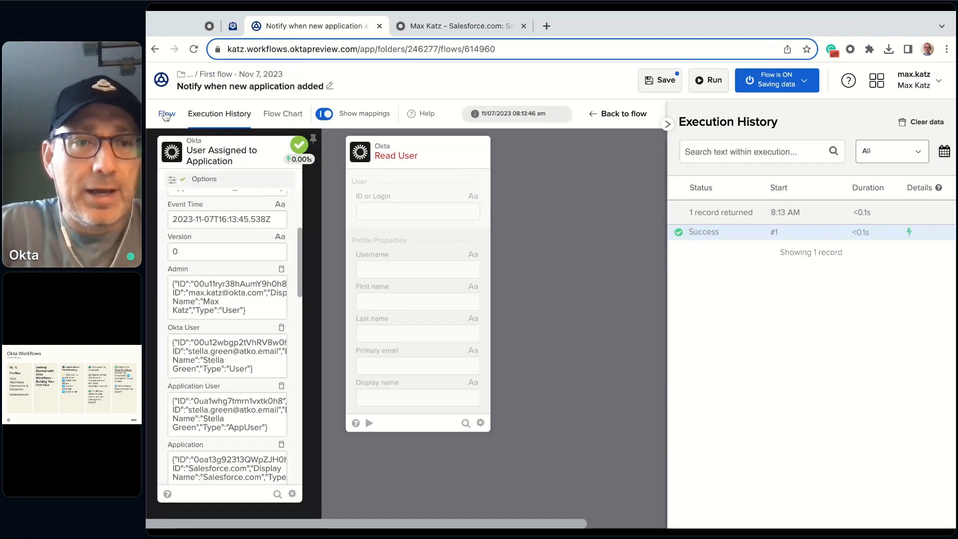
pyautogui.scroll(-2, 239, 304)
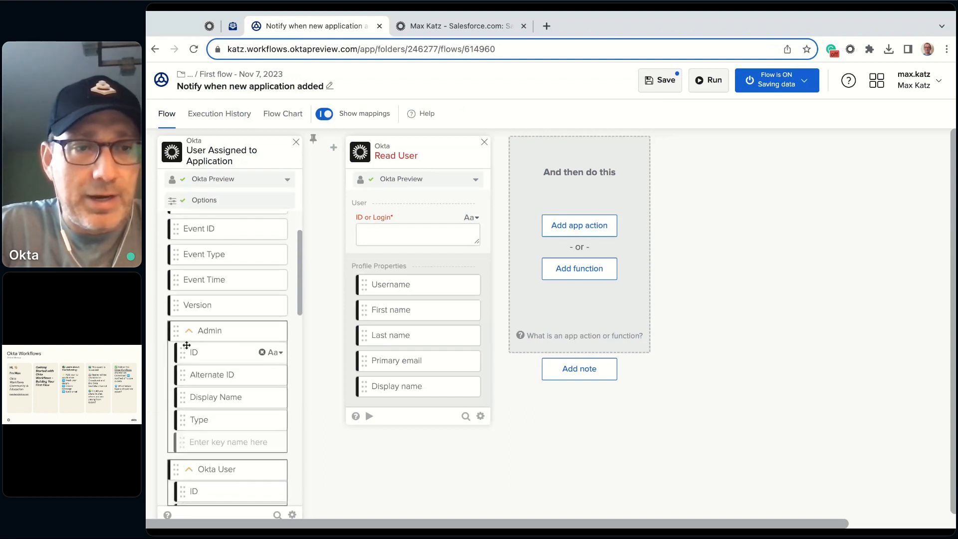
pyautogui.scroll(-2, 265, 382)
pyautogui.scroll(-2, 252, 364)
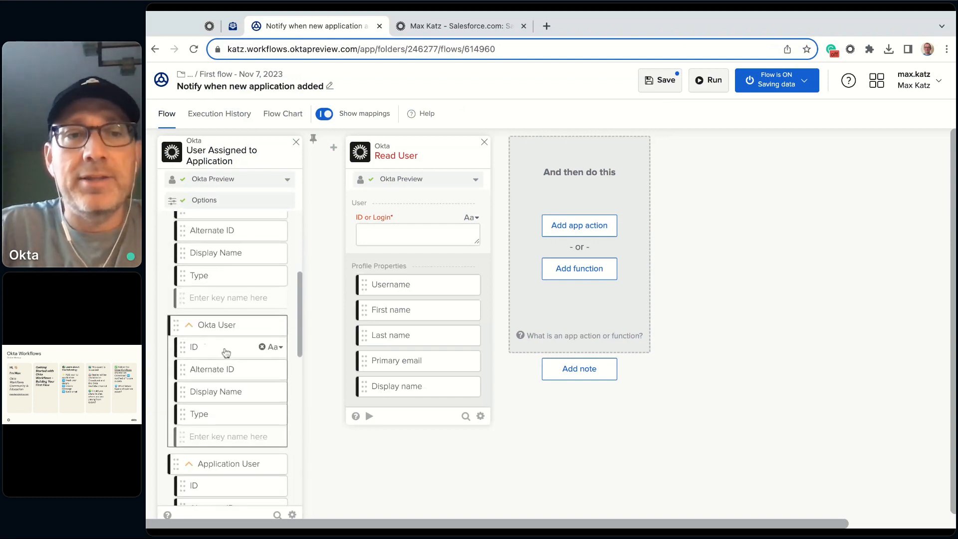
pyautogui.moveTo(233, 353); pyautogui.dragTo(425, 244)
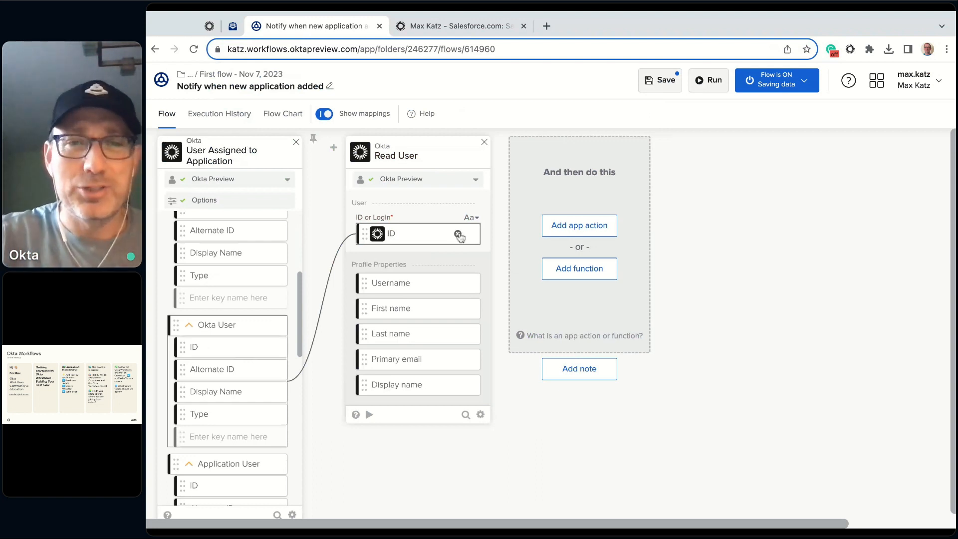
pyautogui.click(456, 234)
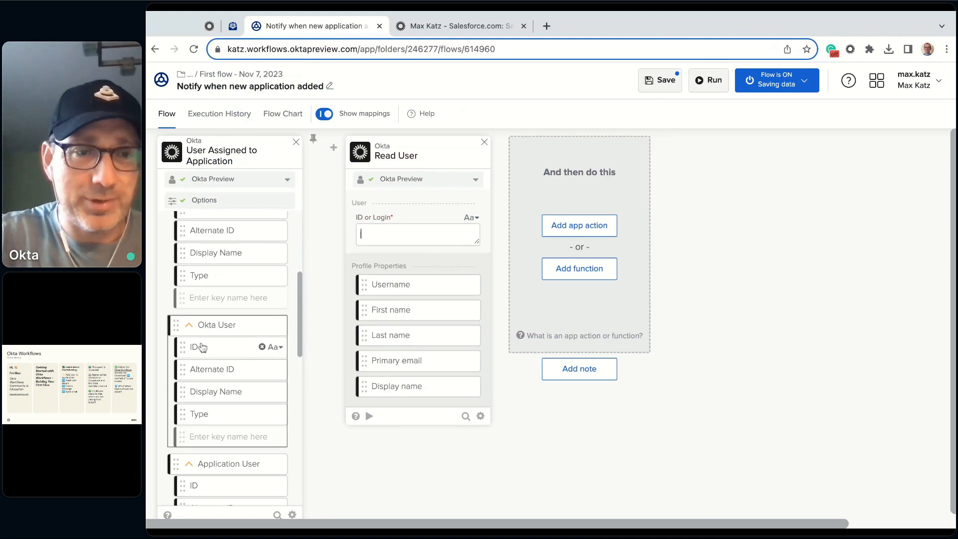
pyautogui.moveTo(210, 352); pyautogui.dragTo(404, 241)
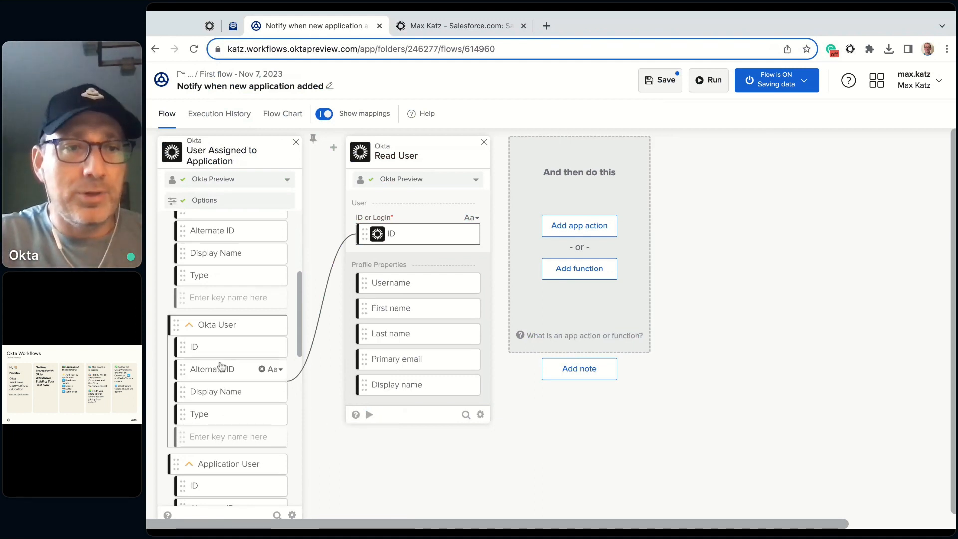
# - Copy the user's ID value from the Okta User details in the recorded run
pyautogui.click(229, 115)
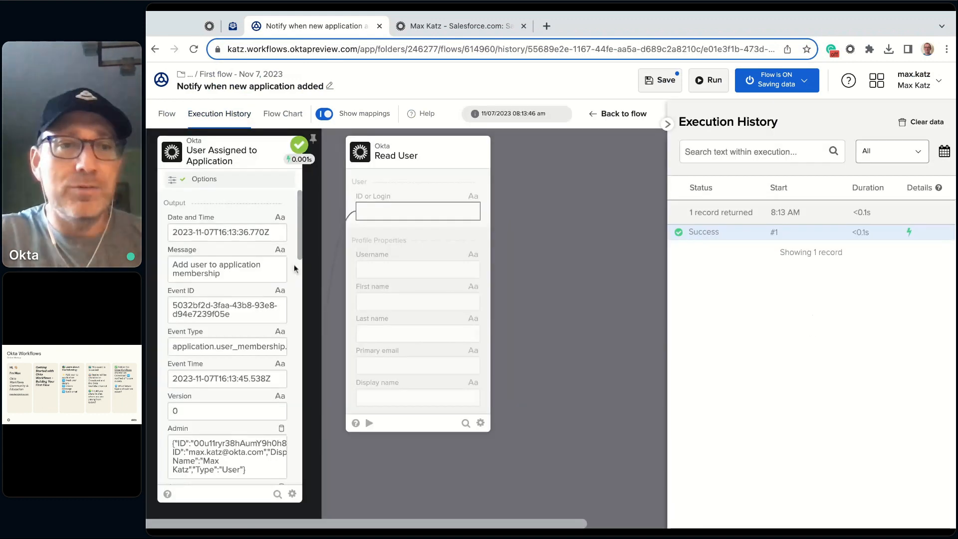
pyautogui.scroll(-5, 234, 315)
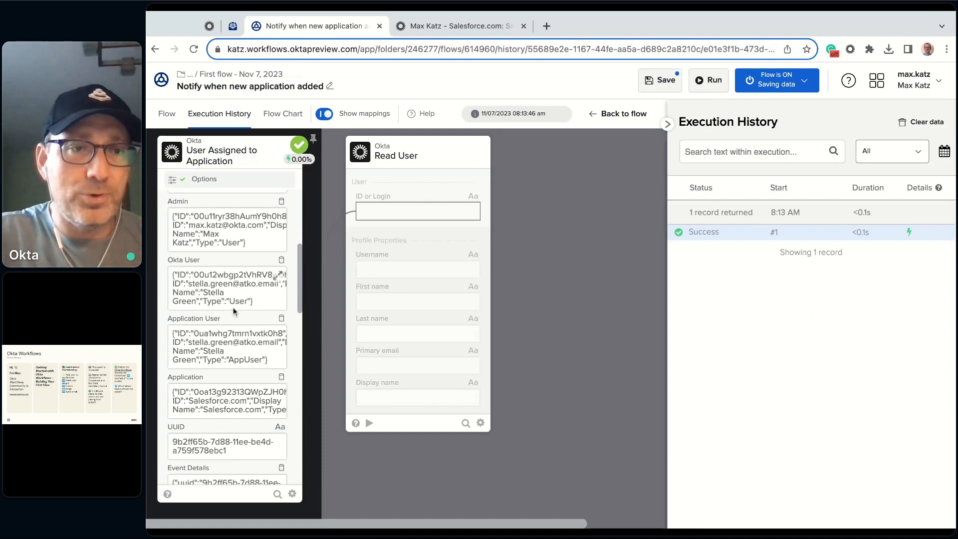
pyautogui.click(278, 276)
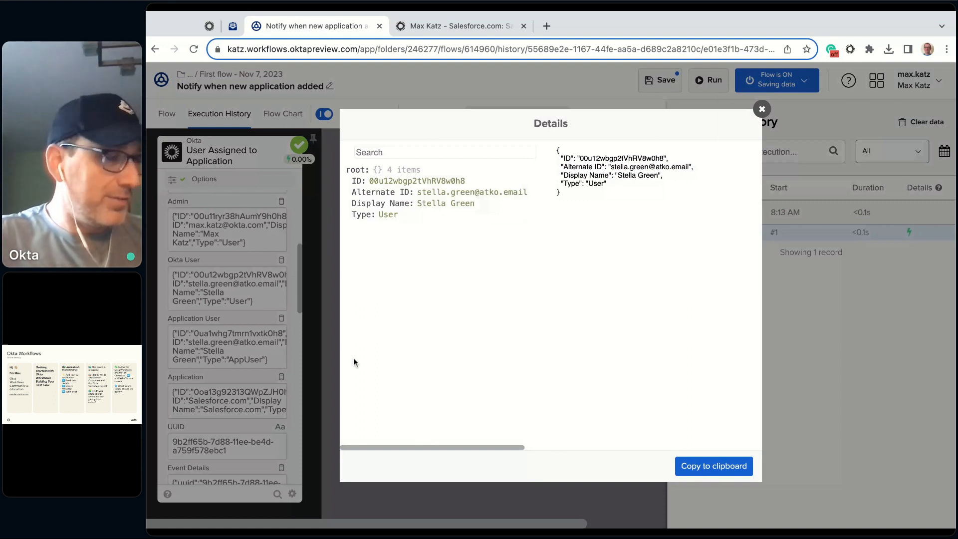
pyautogui.doubleClick(418, 181)
pyautogui.press('super+c')
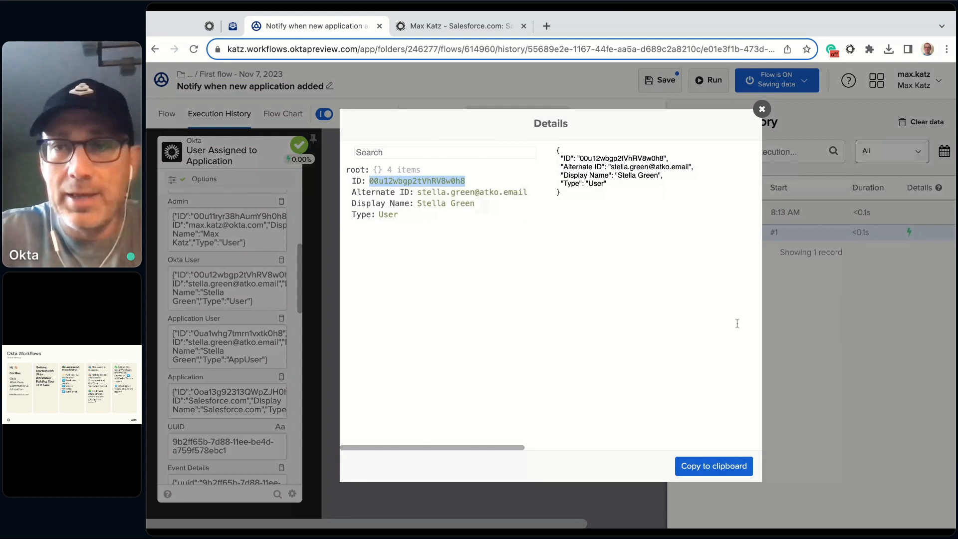
pyautogui.click(762, 109)
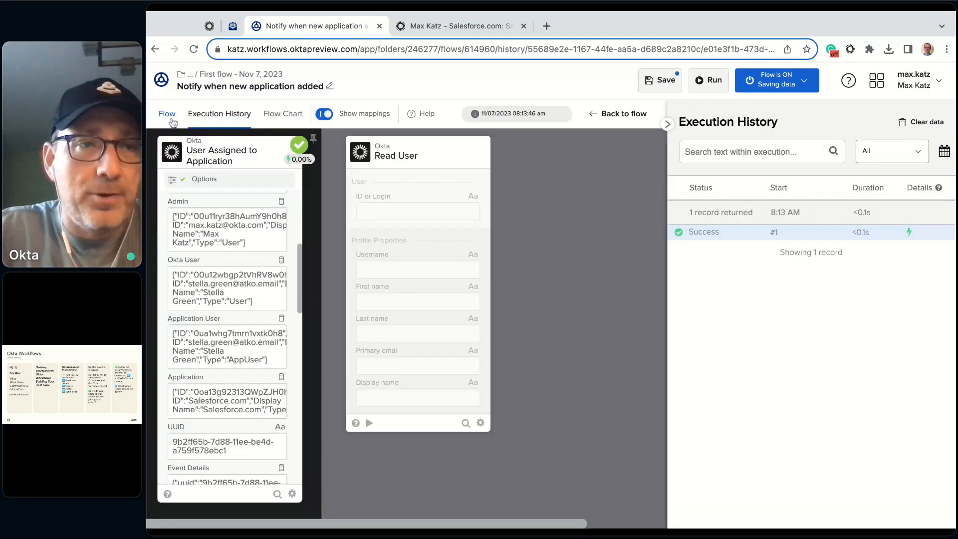
# - Test the Read User card in the flow using the copied user ID as the ID or Login, and close the test
pyautogui.click(169, 115)
pyautogui.click(370, 415)
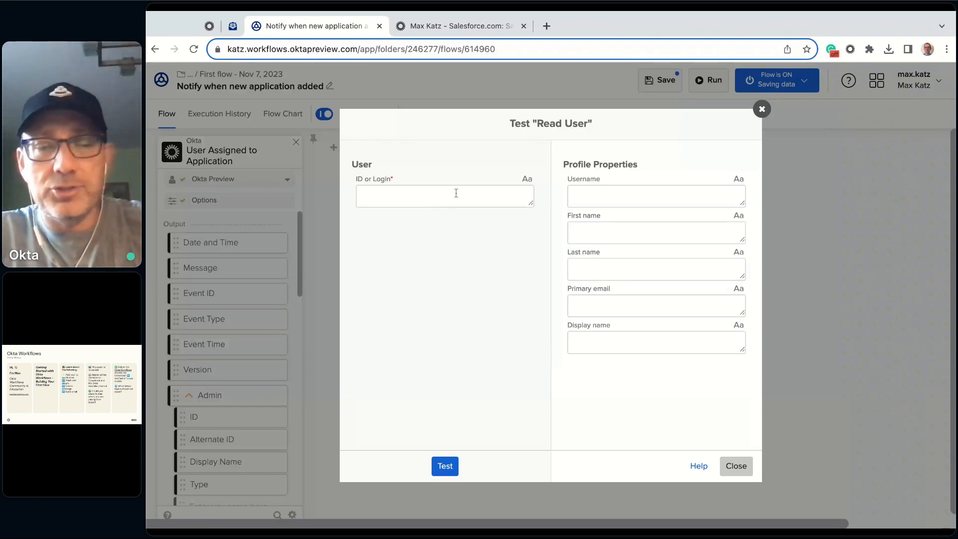
pyautogui.click(456, 193)
pyautogui.press('super+v')
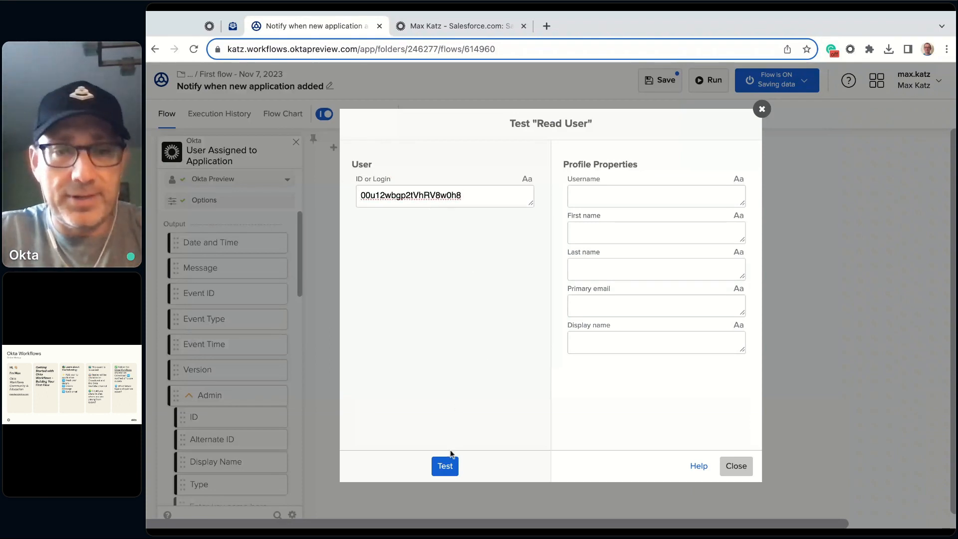
pyautogui.click(444, 465)
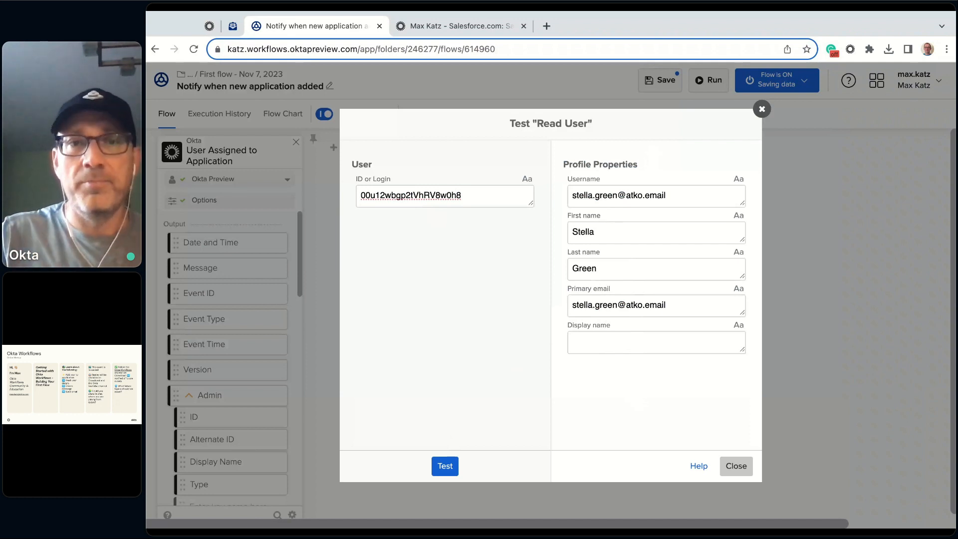
pyautogui.click(742, 468)
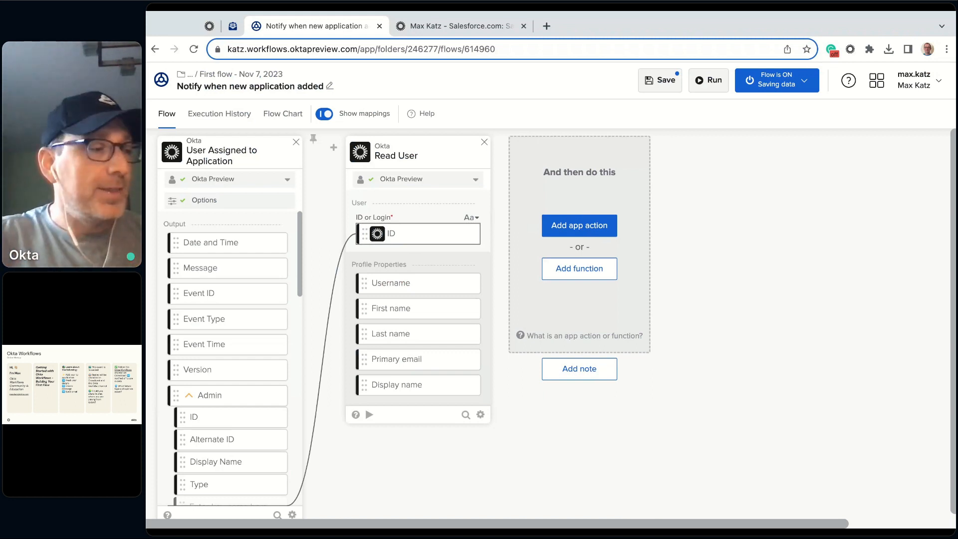
# - Add a Compose text function card after the Read User card
pyautogui.click(579, 269)
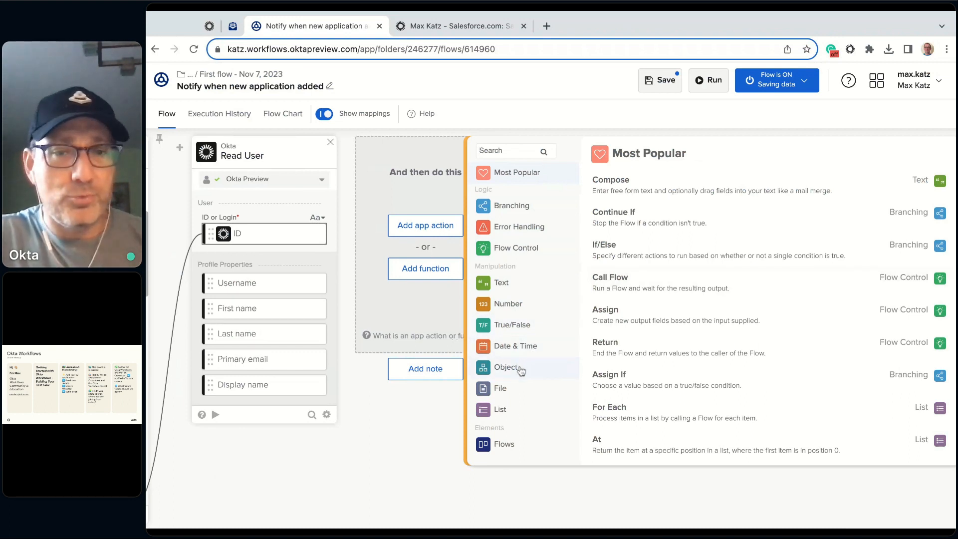
pyautogui.scroll(-3, 519, 410)
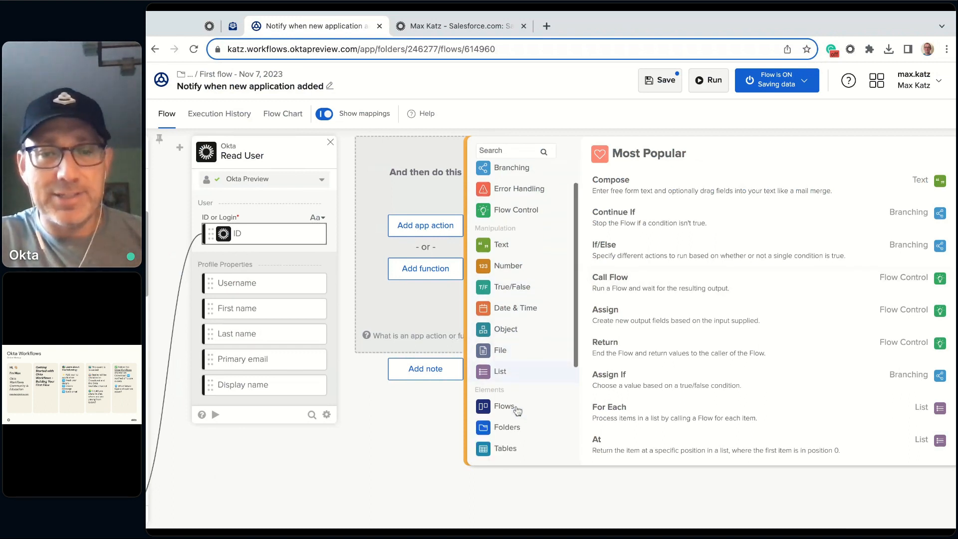
pyautogui.scroll(3, 518, 411)
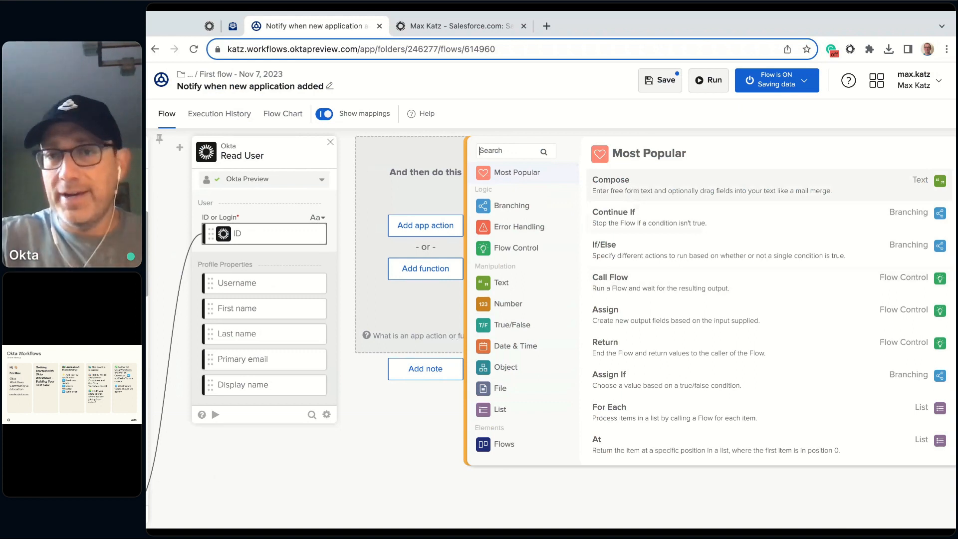
pyautogui.click(649, 190)
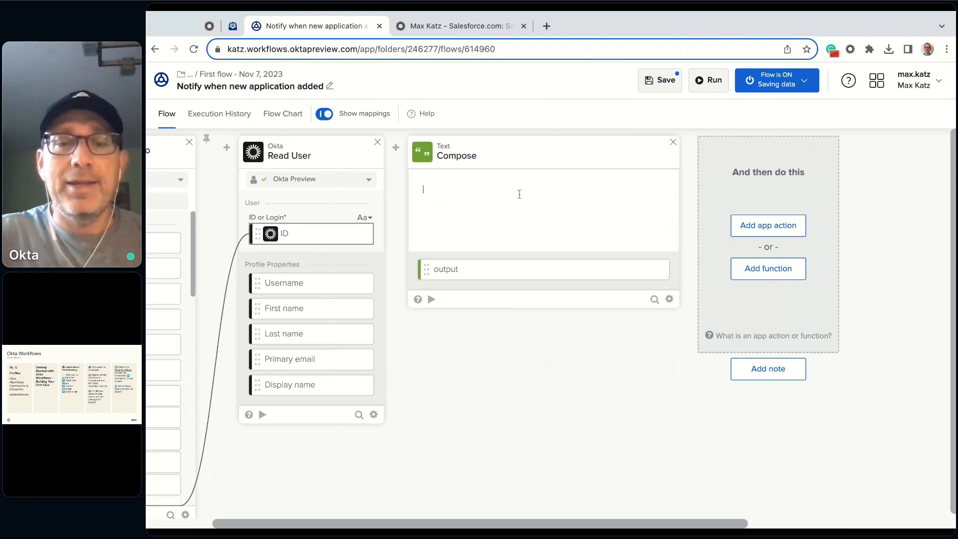
# - Start the Compose message with "Hi," followed by the First name output mapped from the Read User card
pyautogui.click(519, 194)
pyautogui.write('Hi')
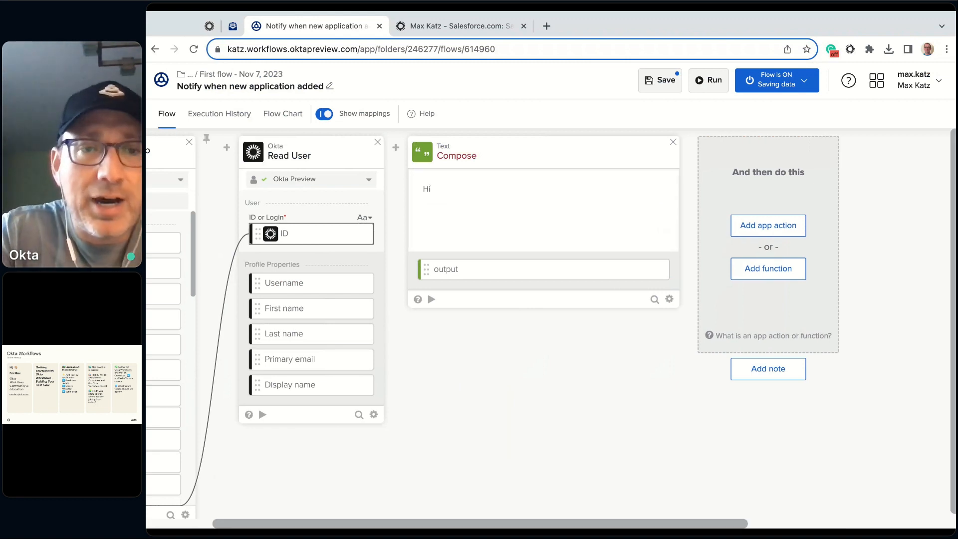
pyautogui.hscroll(-4, 485, 394)
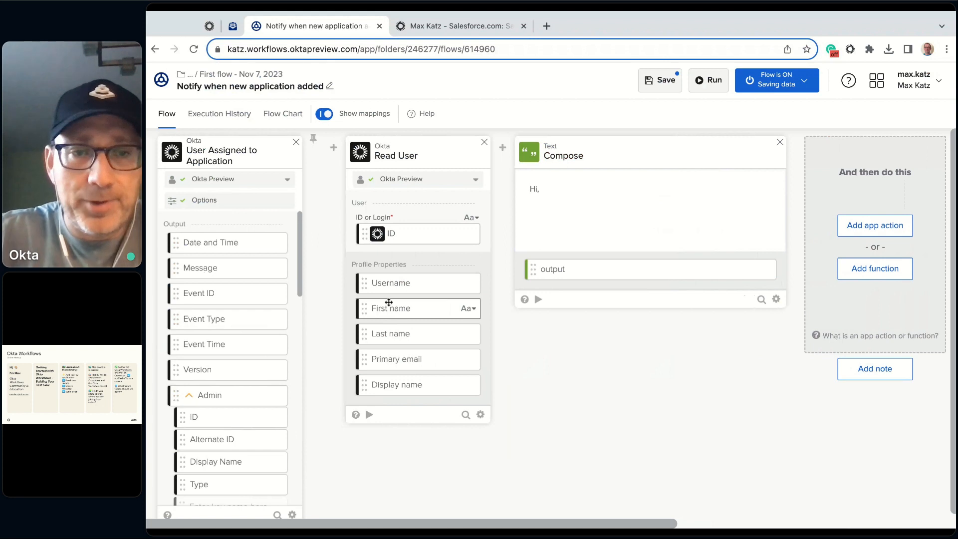
pyautogui.moveTo(395, 312); pyautogui.dragTo(562, 190)
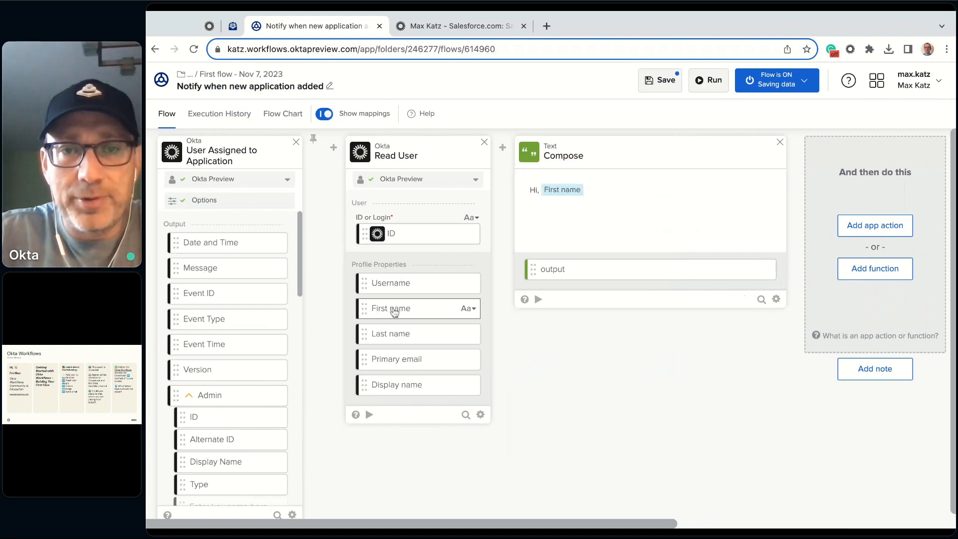
# - Below the greeting, leave a blank line and add the text "Good news! You now have access to" to the Compose message
pyautogui.click(610, 191)
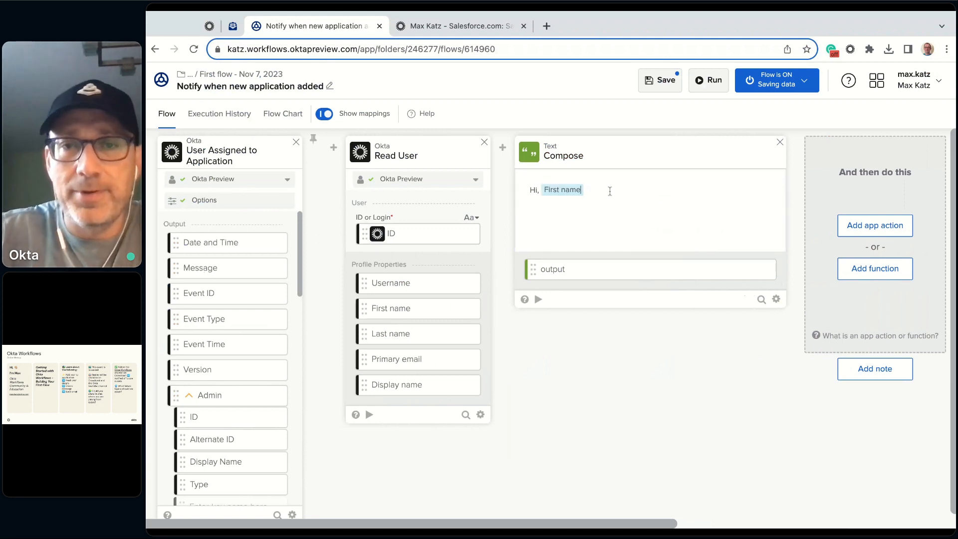
pyautogui.press('Return')
pyautogui.press('Return')
pyautogui.write('Go')
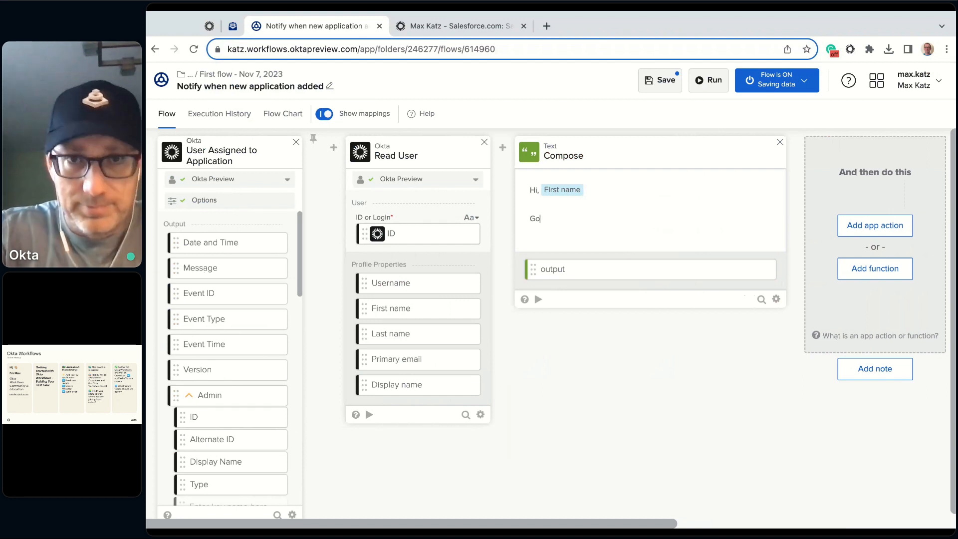
pyautogui.write('od news')
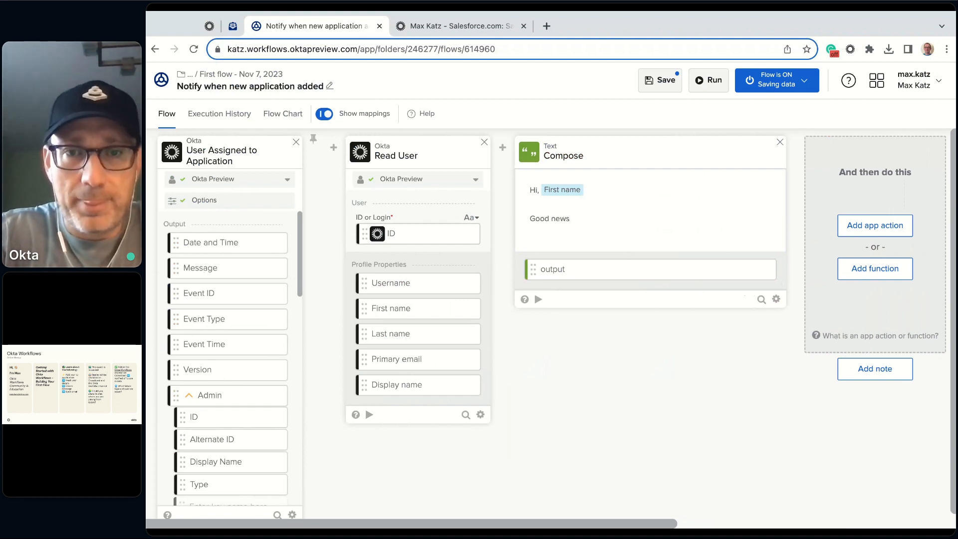
pyautogui.write('! Yo no')
pyautogui.press('BackSpace')
pyautogui.press('BackSpace')
pyautogui.write('u now have ac')
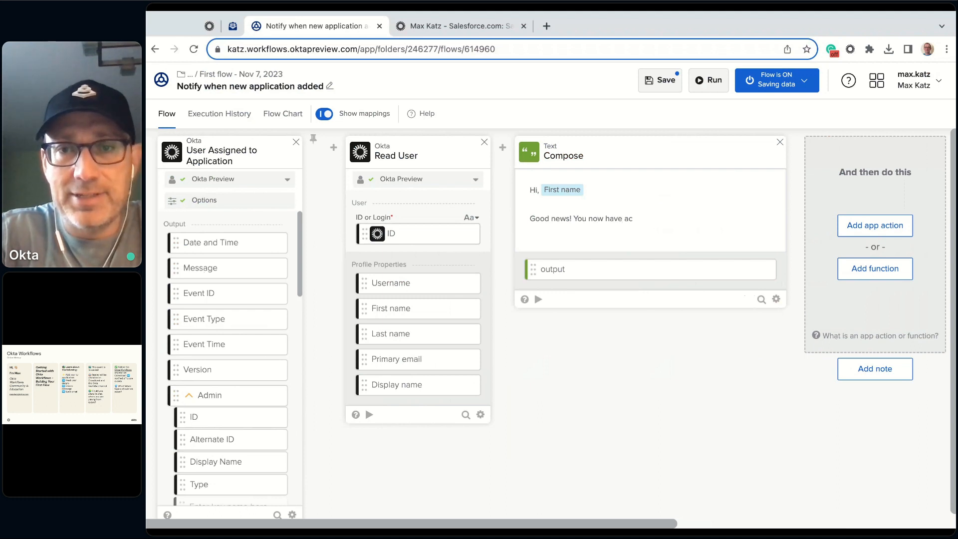
pyautogui.write('cess to')
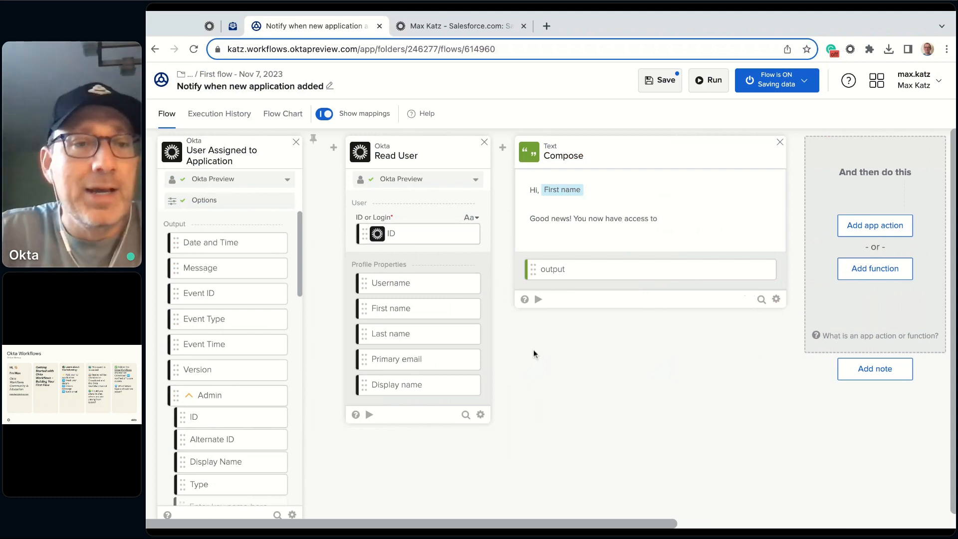
# - Examine the event card's Application fields and the full Application object details in the recorded run, closing the details
pyautogui.scroll(-3, 242, 288)
pyautogui.scroll(-4, 243, 288)
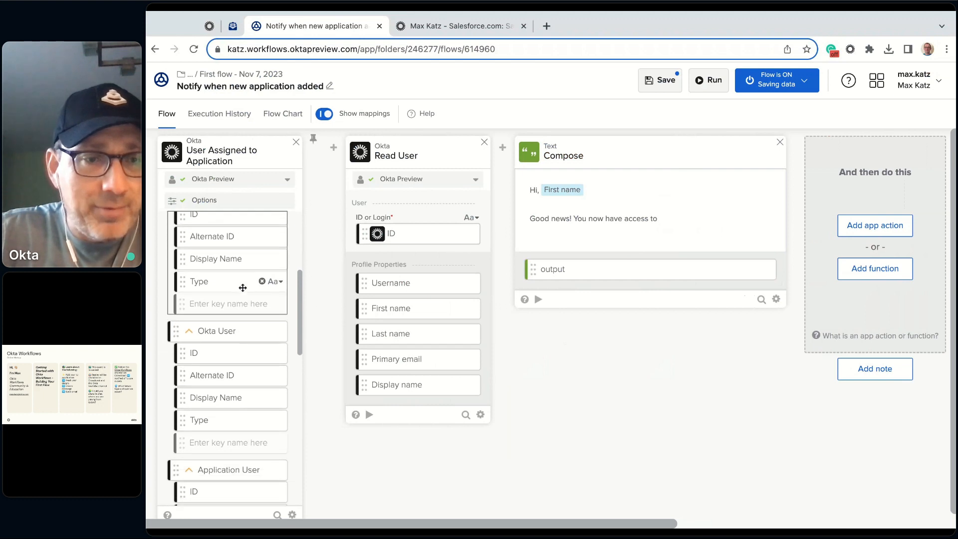
pyautogui.scroll(-3, 243, 312)
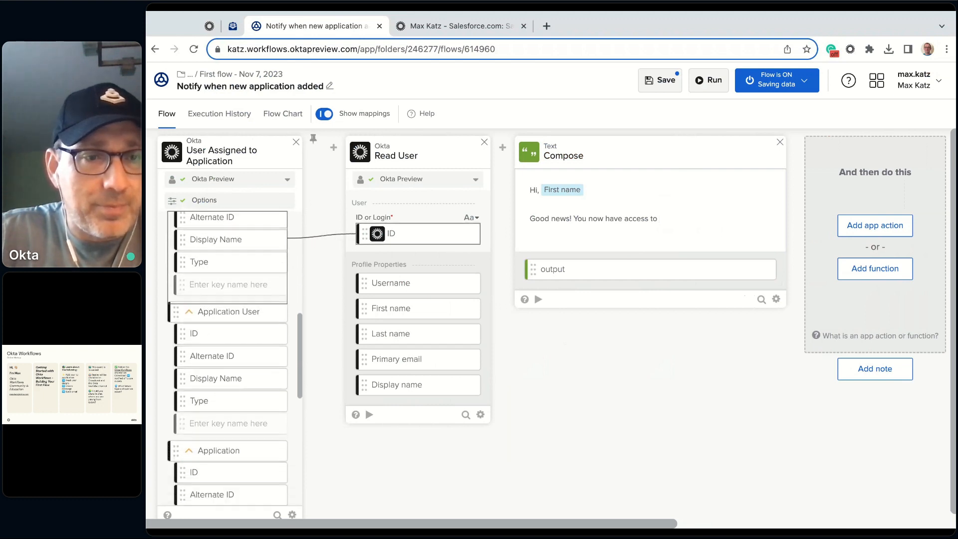
pyautogui.scroll(-4, 242, 311)
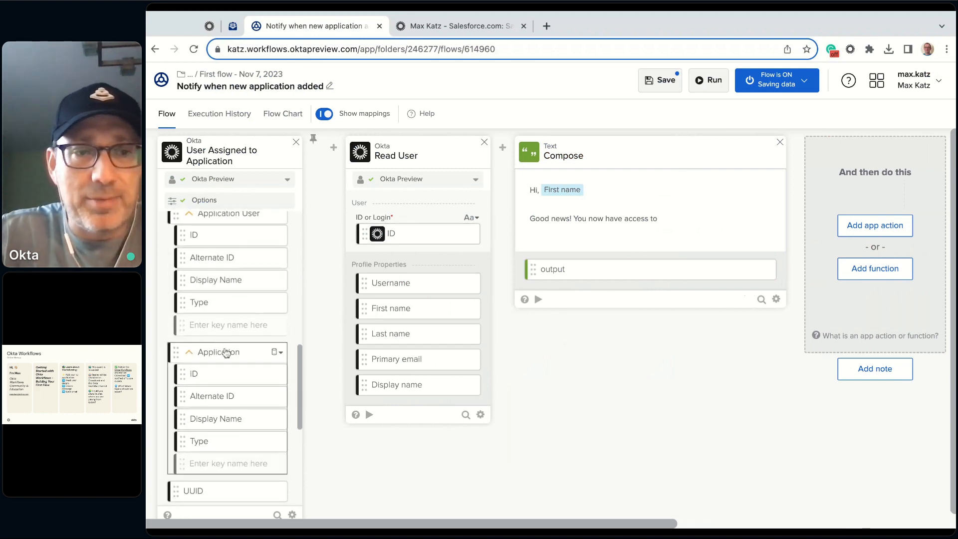
pyautogui.click(231, 115)
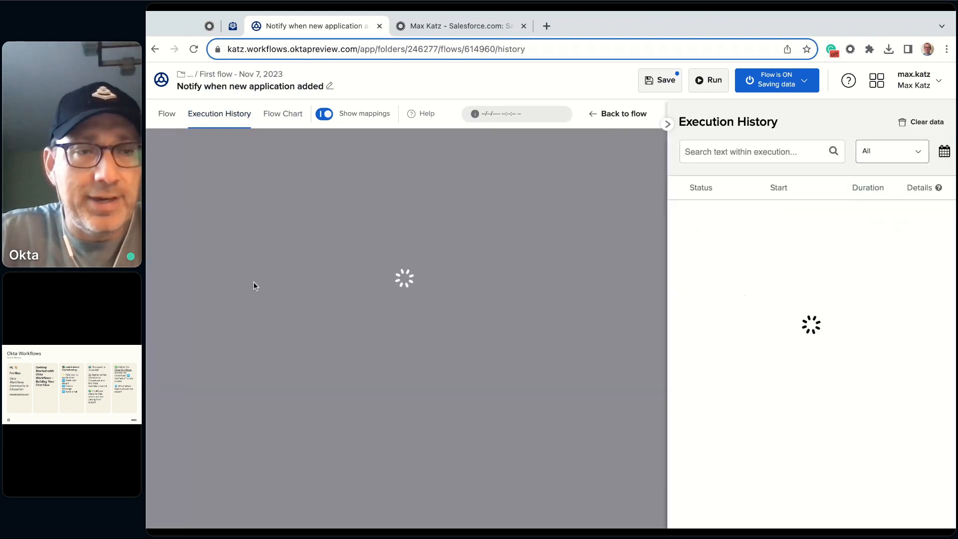
pyautogui.scroll(-3, 254, 348)
pyautogui.scroll(-5, 255, 348)
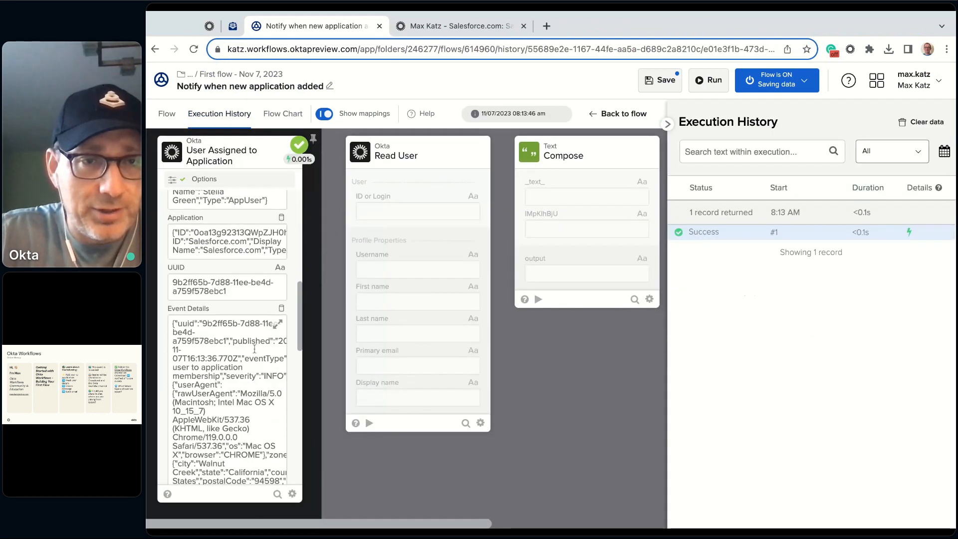
pyautogui.scroll(2, 264, 314)
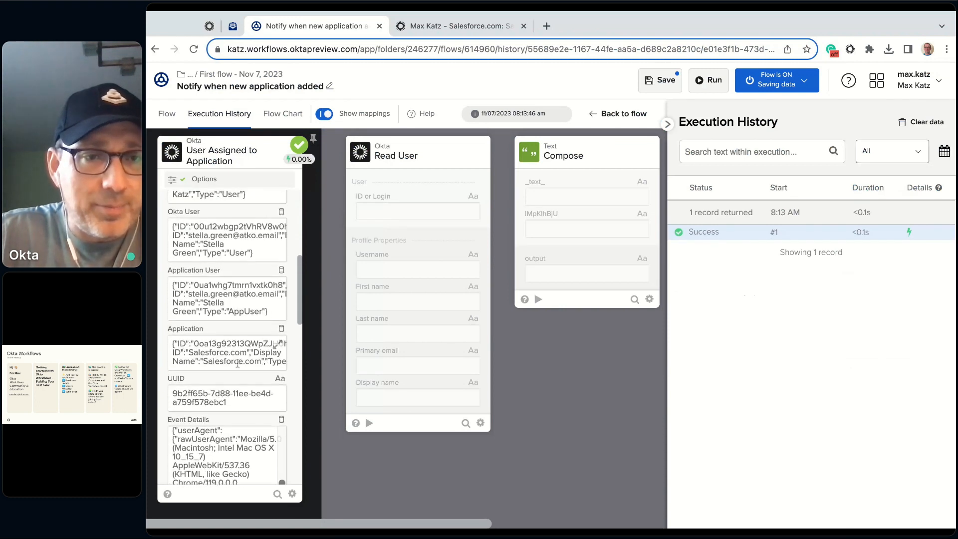
pyautogui.click(278, 344)
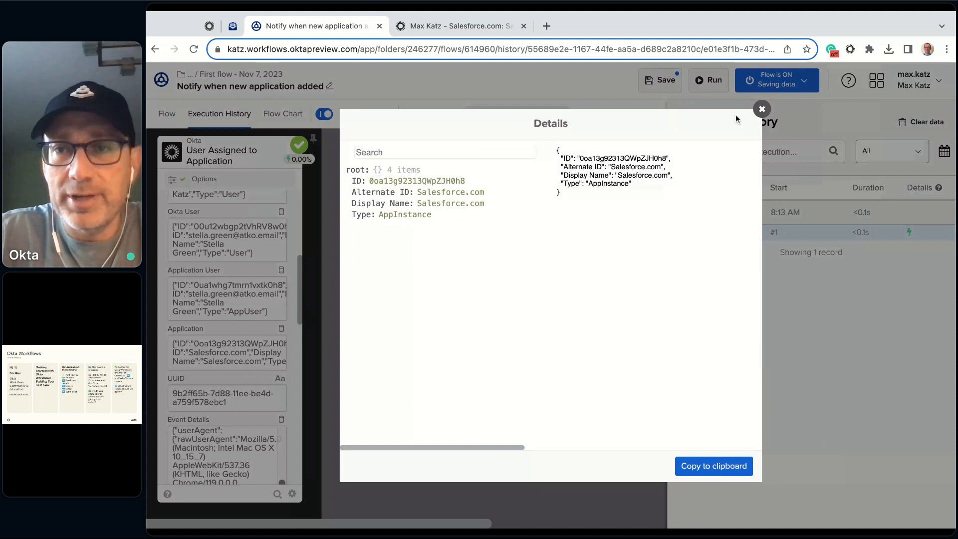
pyautogui.click(762, 109)
# - Return to the flow and complete the Compose message with the event card's Application Display Name and a separate closing line "Have fun!"
pyautogui.click(167, 114)
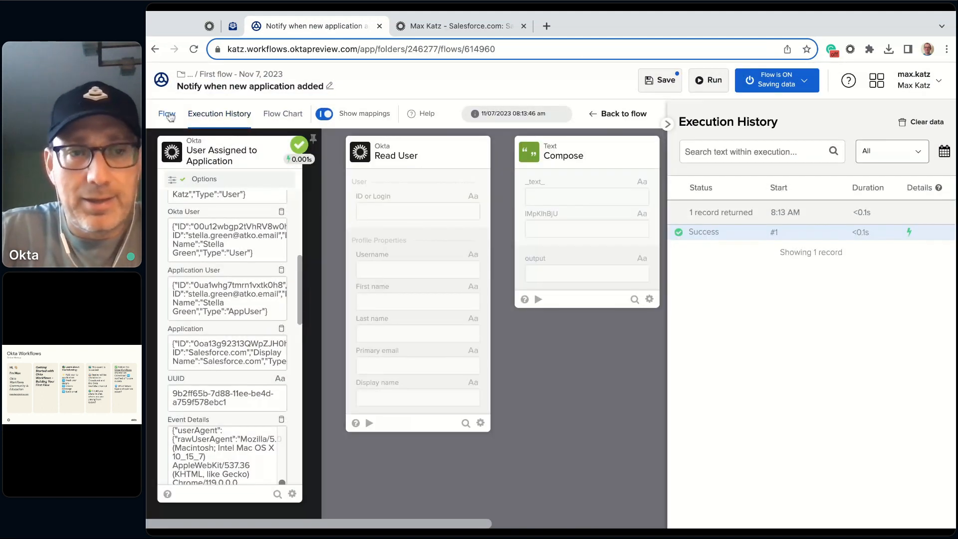
pyautogui.scroll(-5, 266, 334)
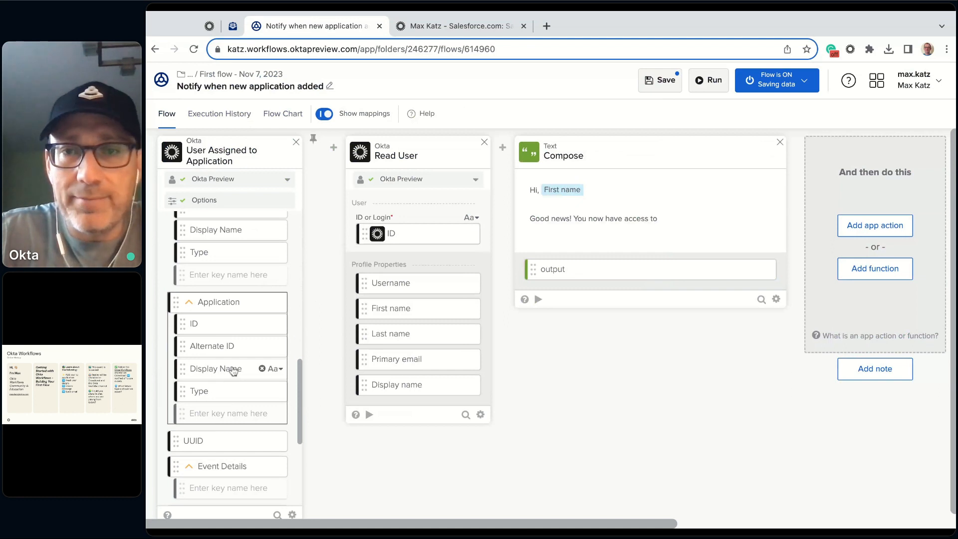
pyautogui.moveTo(233, 370); pyautogui.dragTo(688, 219)
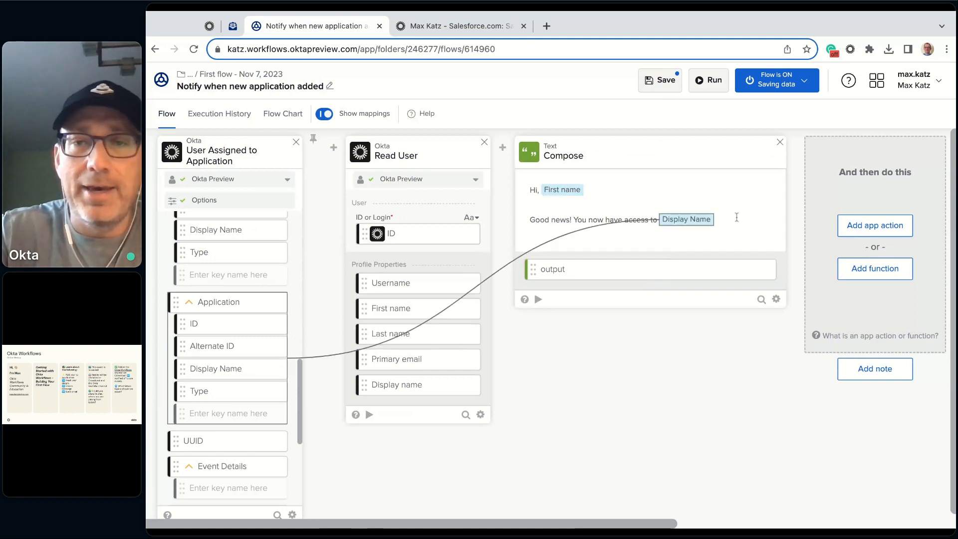
pyautogui.press('Return')
pyautogui.press('Return')
pyautogui.write('Ha')
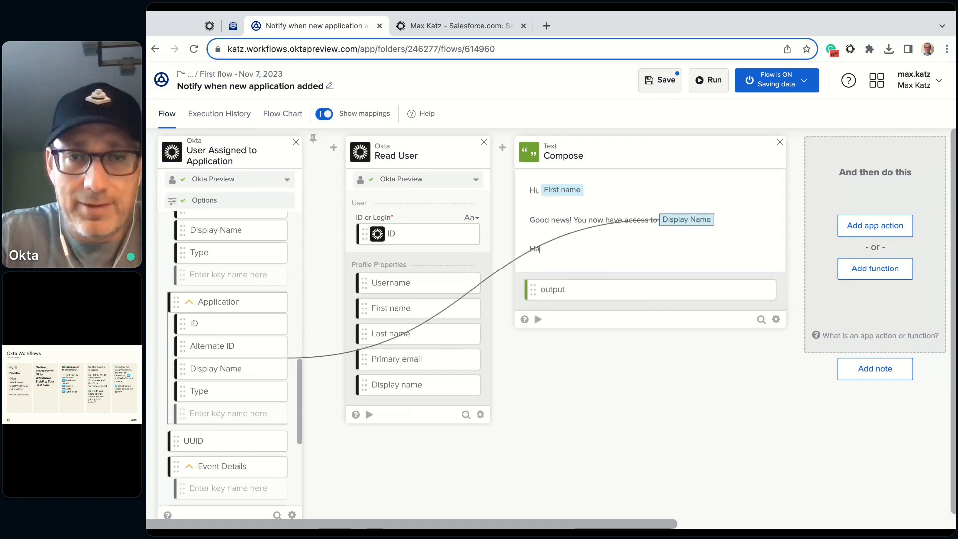
pyautogui.write('ve fun!')
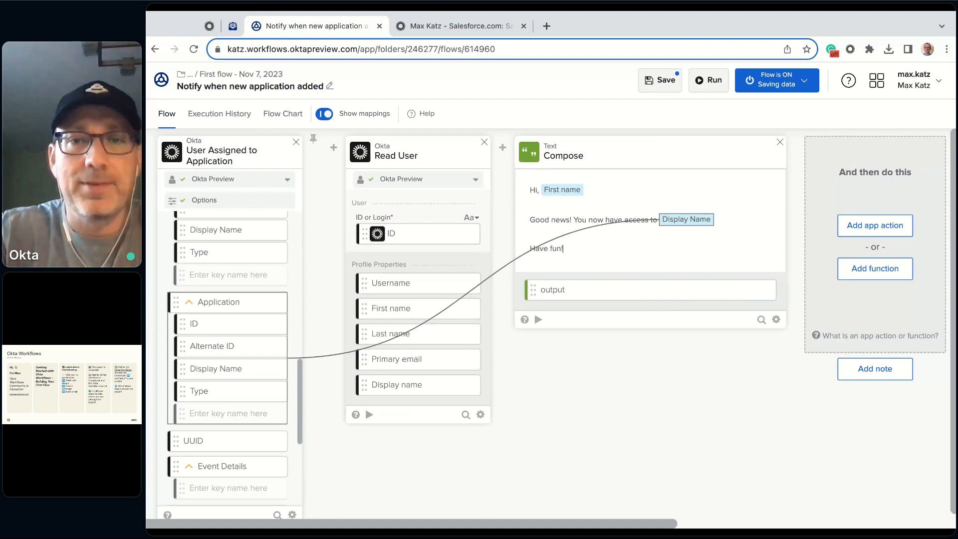
# - Test the Compose card with a sample first name and "Salesforce" as the application, view the full output, and close the test
pyautogui.click(538, 319)
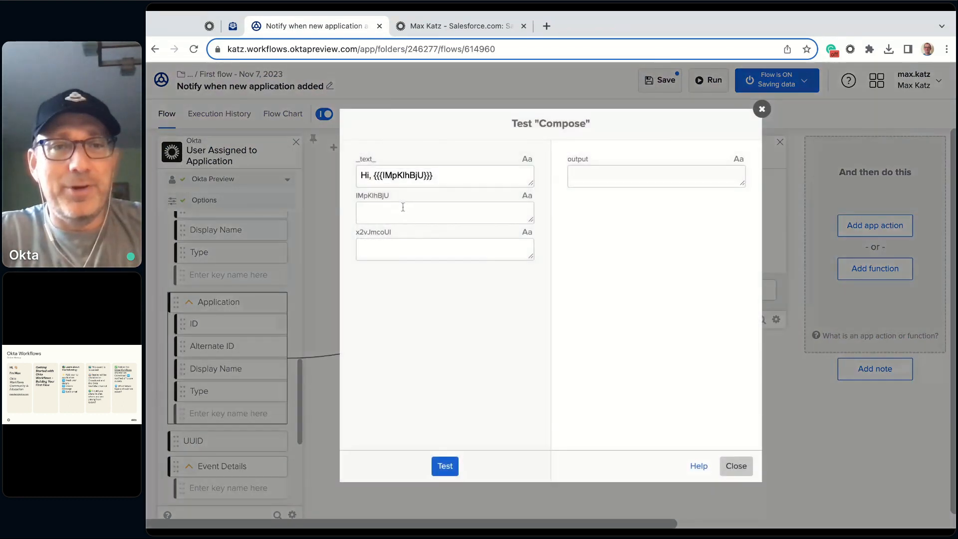
pyautogui.click(408, 210)
pyautogui.write('Max')
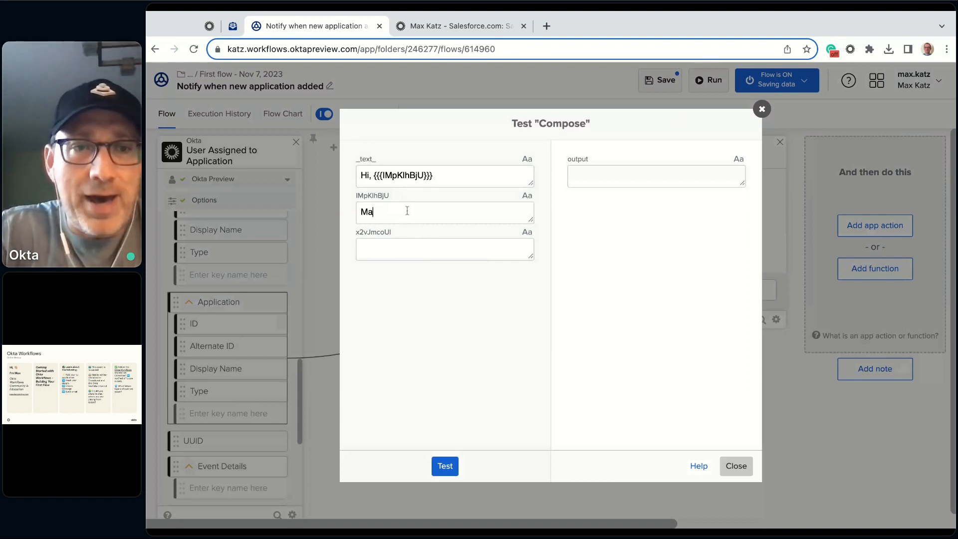
pyautogui.click(402, 255)
pyautogui.write('Salesforce')
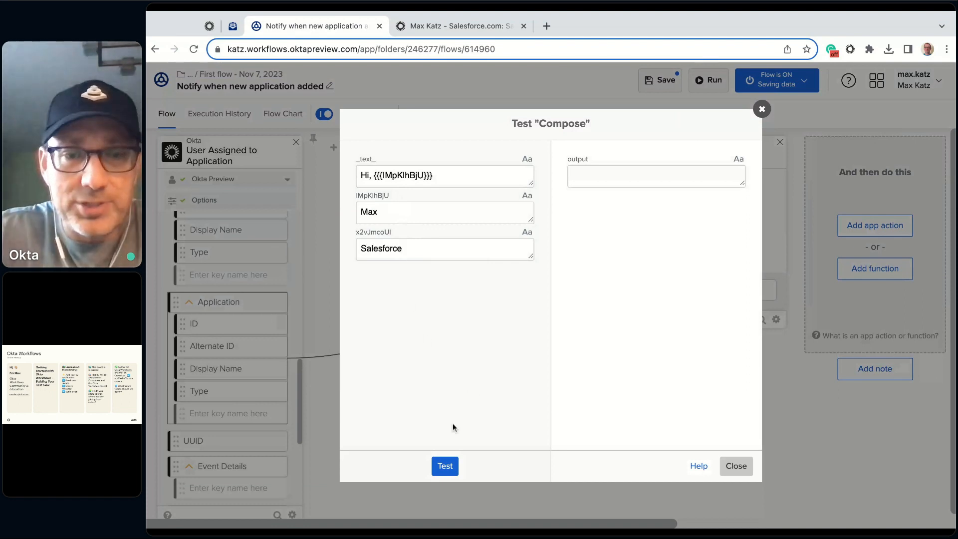
pyautogui.click(445, 466)
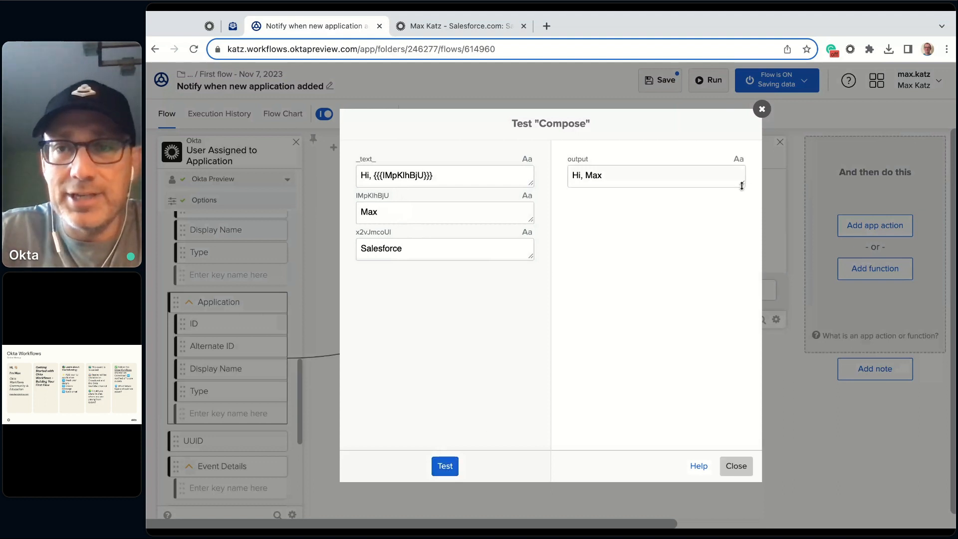
pyautogui.moveTo(743, 184); pyautogui.dragTo(744, 272)
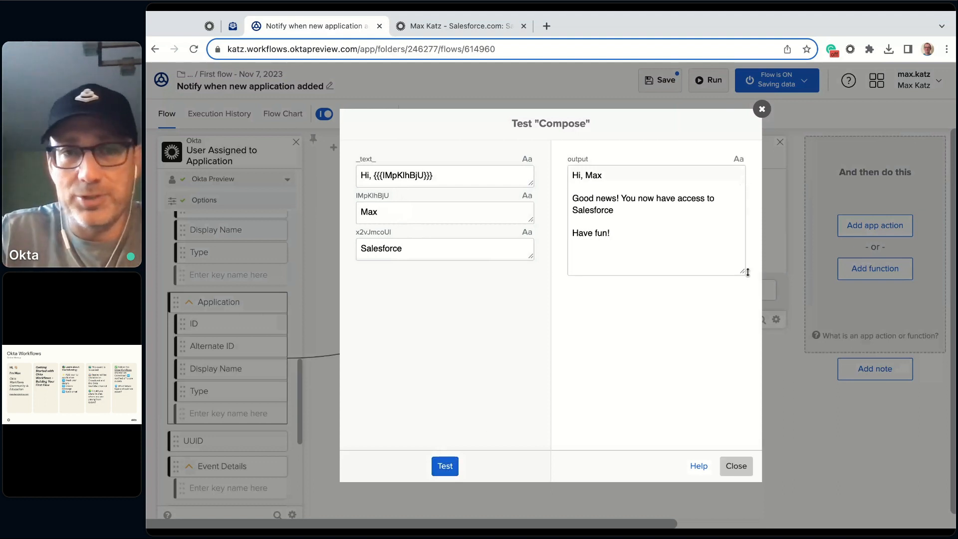
pyautogui.click(762, 109)
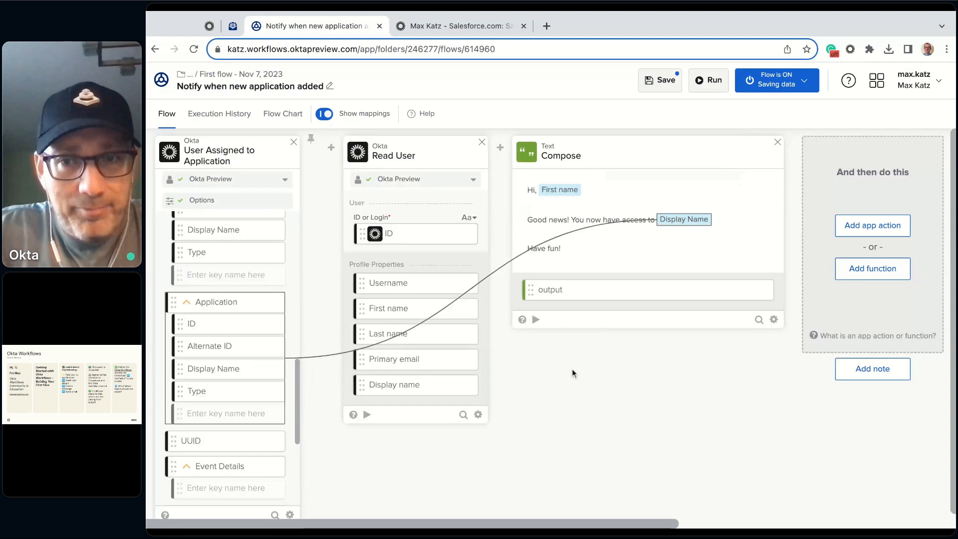
# - Rename the Compose card's output field as "Email message" and save the field's customization
pyautogui.hscroll(3, 571, 369)
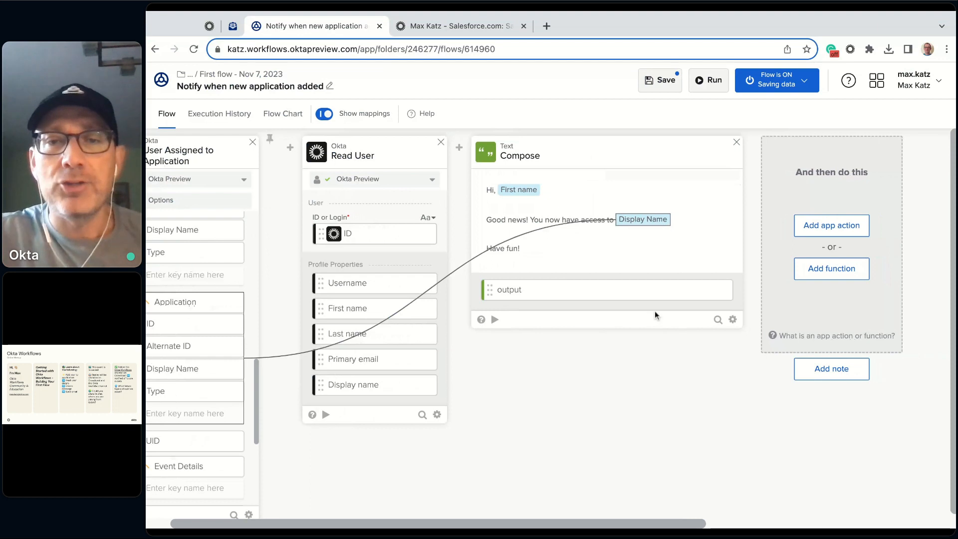
pyautogui.click(724, 290)
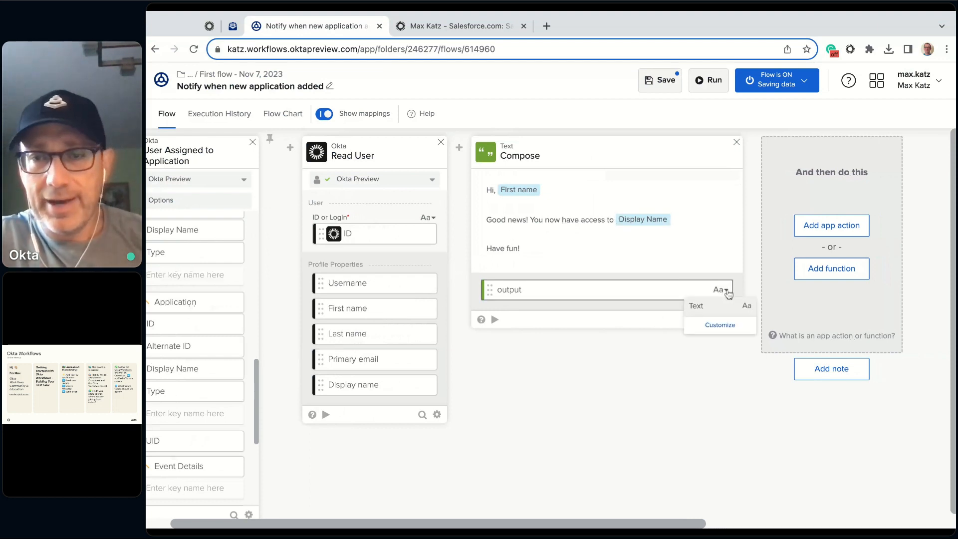
pyautogui.click(724, 324)
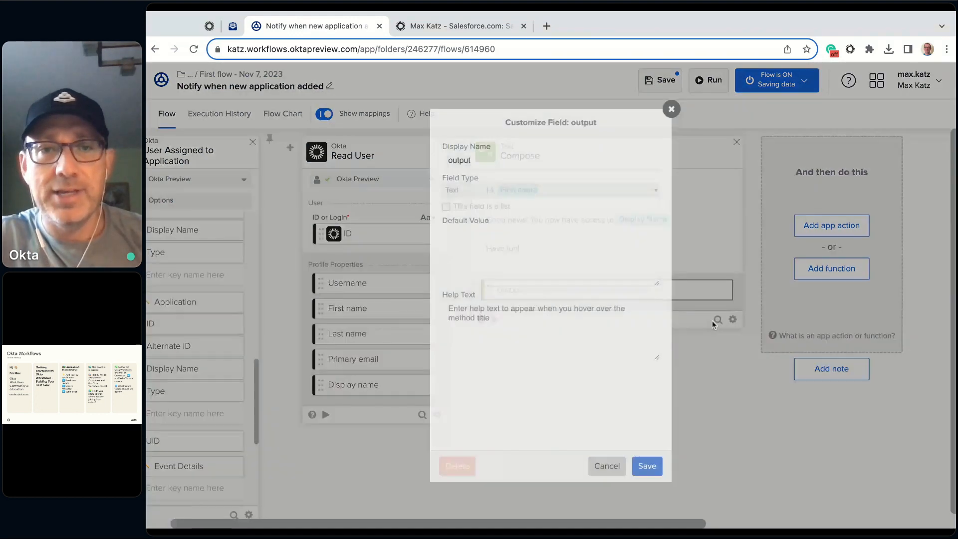
pyautogui.doubleClick(509, 157)
pyautogui.press('BackSpace')
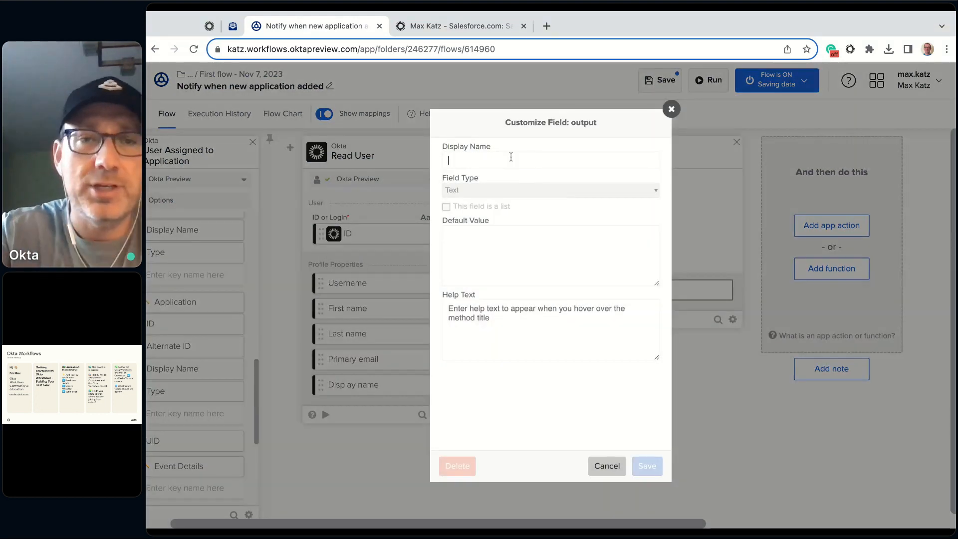
pyautogui.write('Email message')
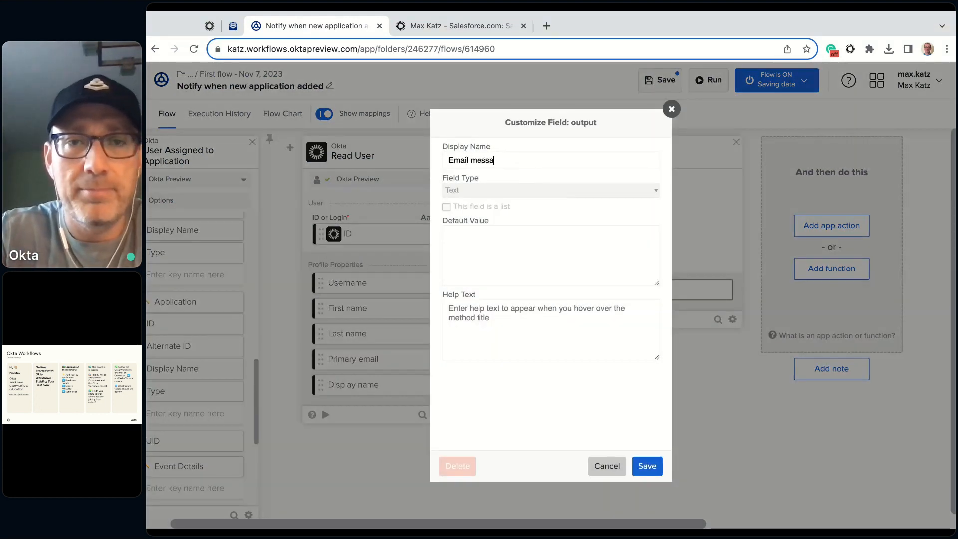
pyautogui.click(638, 464)
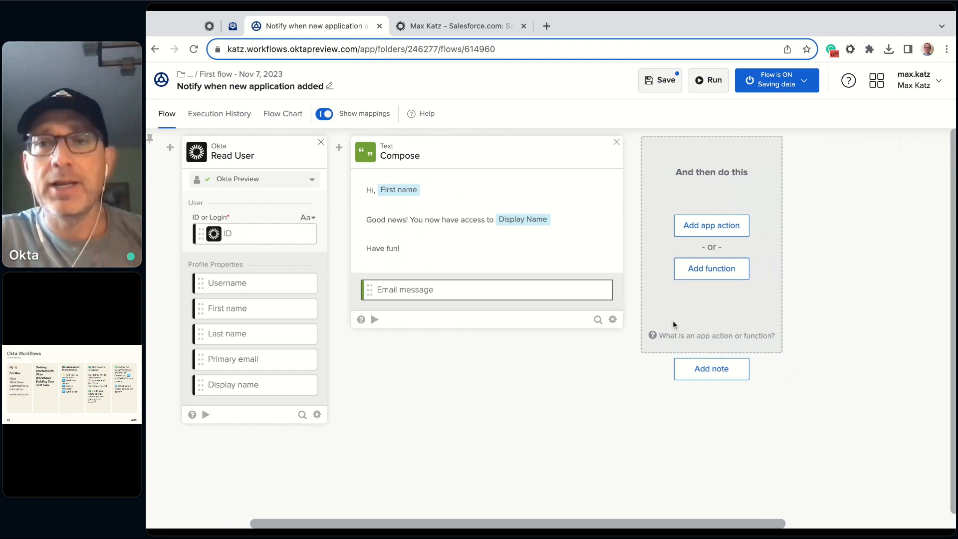
pyautogui.click(710, 229)
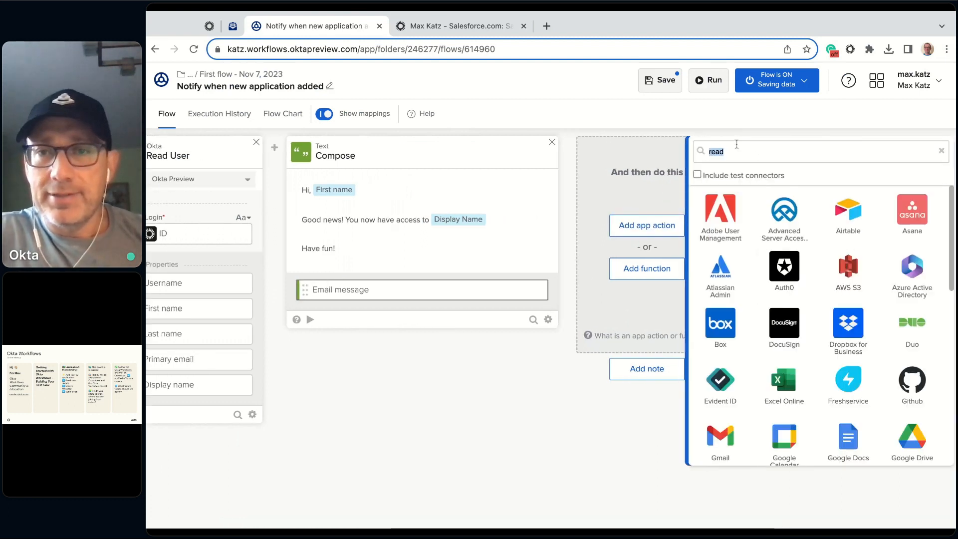
pyautogui.press('BackSpace')
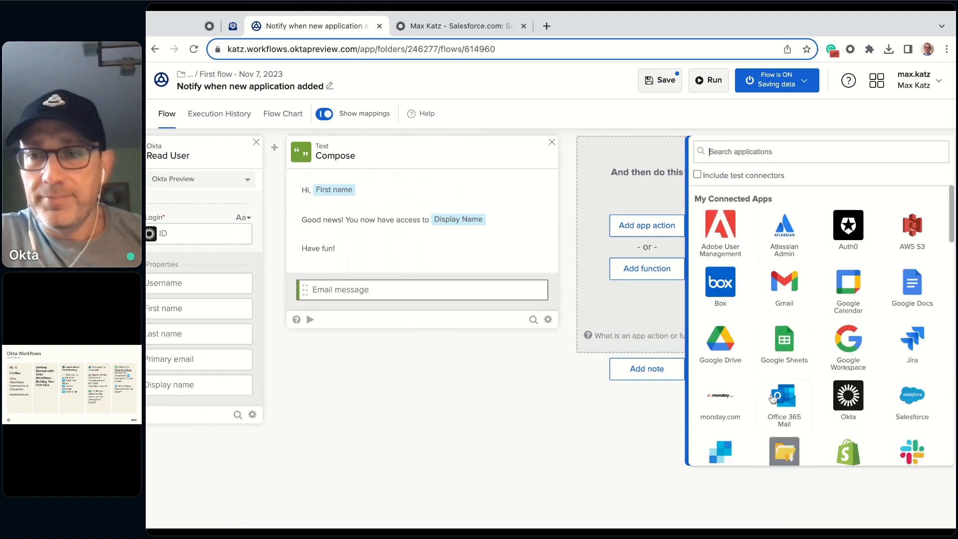
pyautogui.scroll(-2, 781, 249)
pyautogui.click(784, 254)
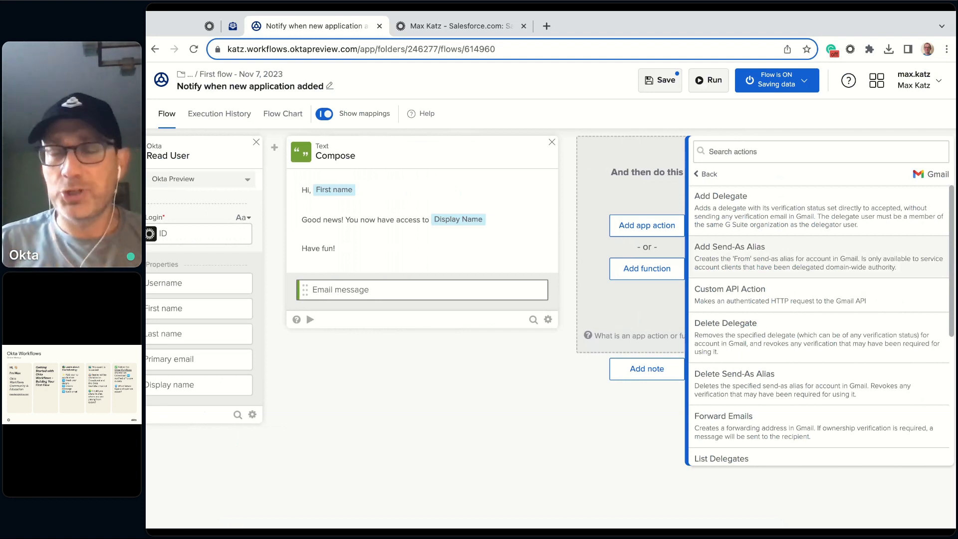
pyautogui.click(522, 474)
pyautogui.hscroll(-5, 535, 436)
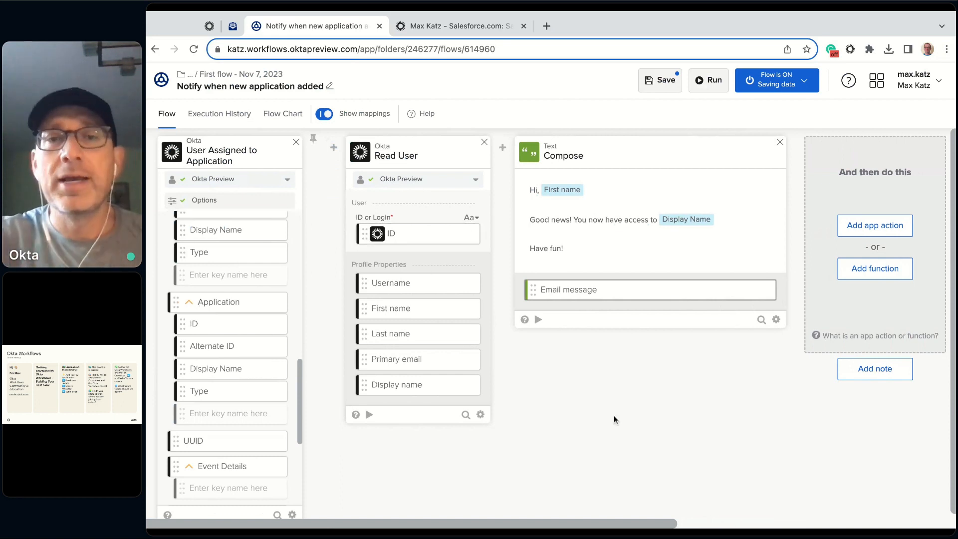
# - Add a Gmail Send Email action after the Compose card
pyautogui.hscroll(5, 637, 399)
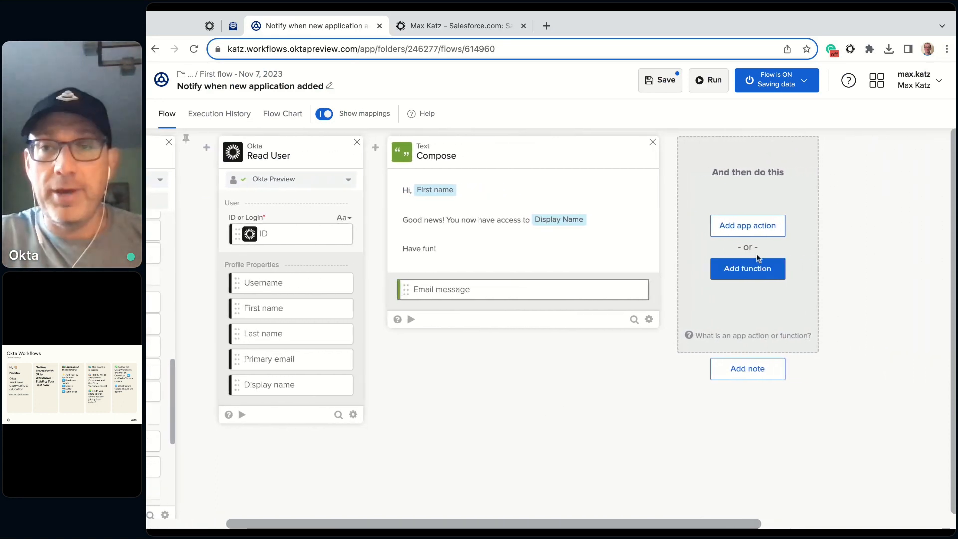
pyautogui.click(754, 225)
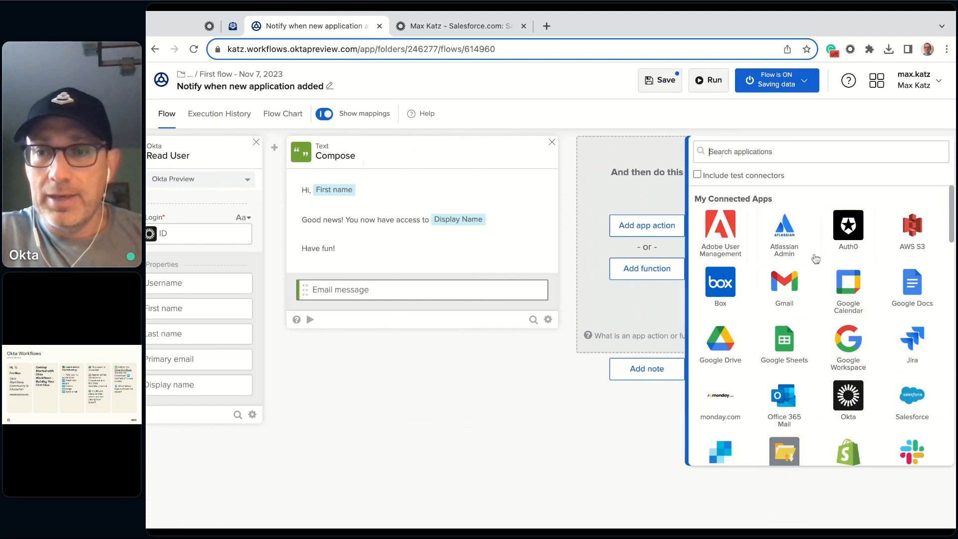
pyautogui.scroll(-1, 772, 297)
pyautogui.scroll(1, 772, 297)
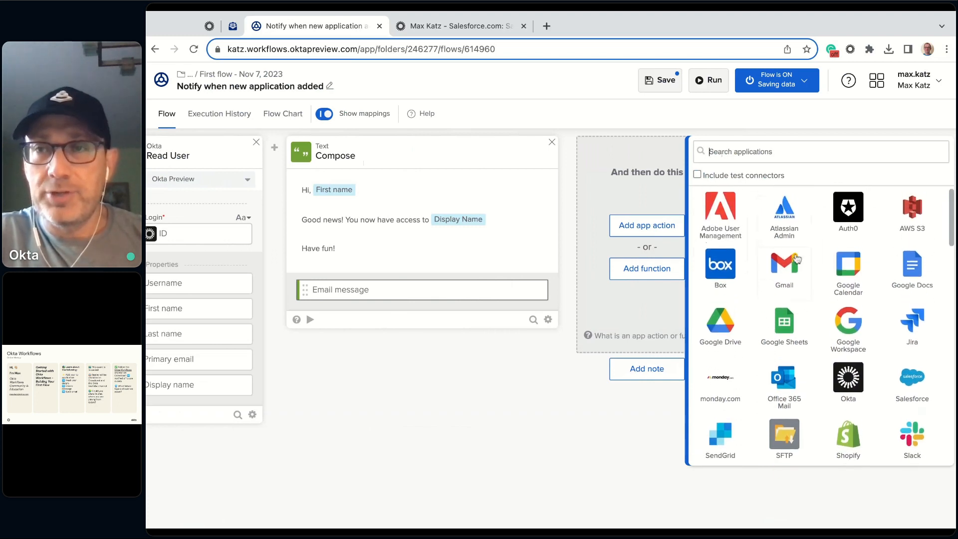
pyautogui.click(784, 270)
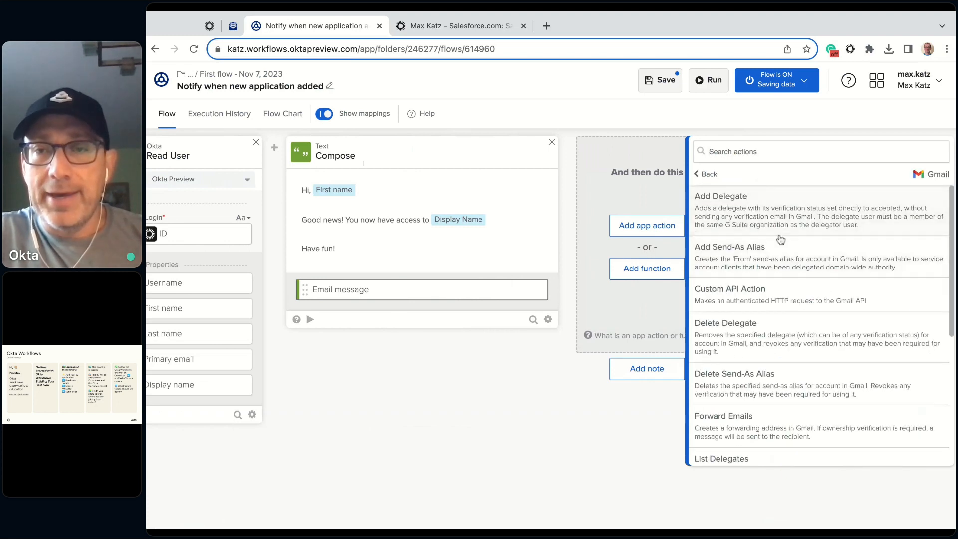
pyautogui.scroll(-1, 787, 262)
pyautogui.scroll(-1, 787, 262)
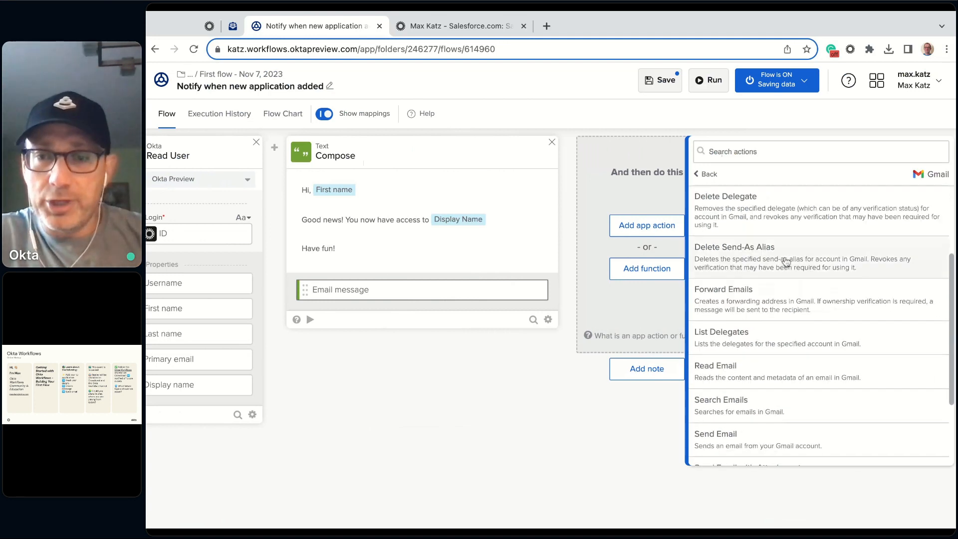
pyautogui.scroll(-1, 786, 262)
pyautogui.click(716, 382)
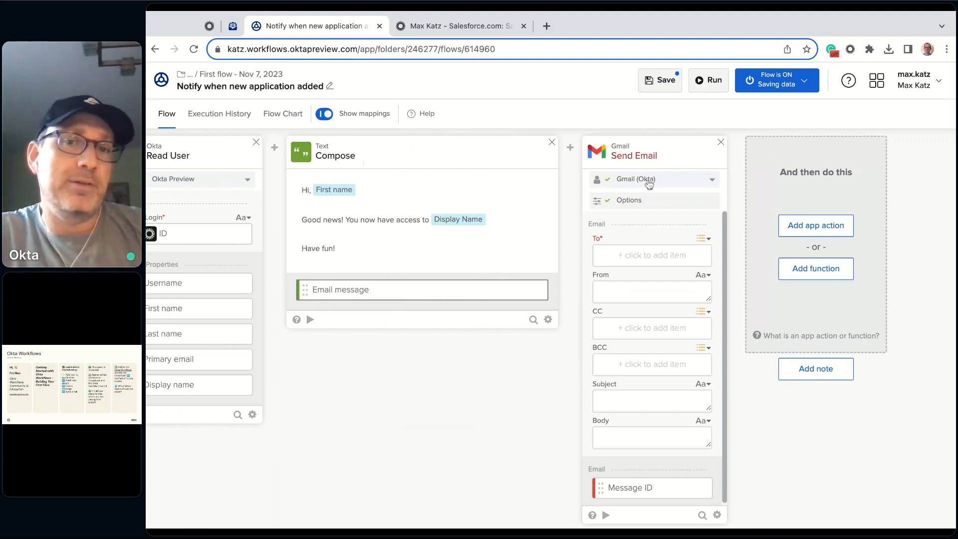
# - Create a new Gmail connection for the Send Email card with the nickname "Gmail 2"
pyautogui.click(712, 181)
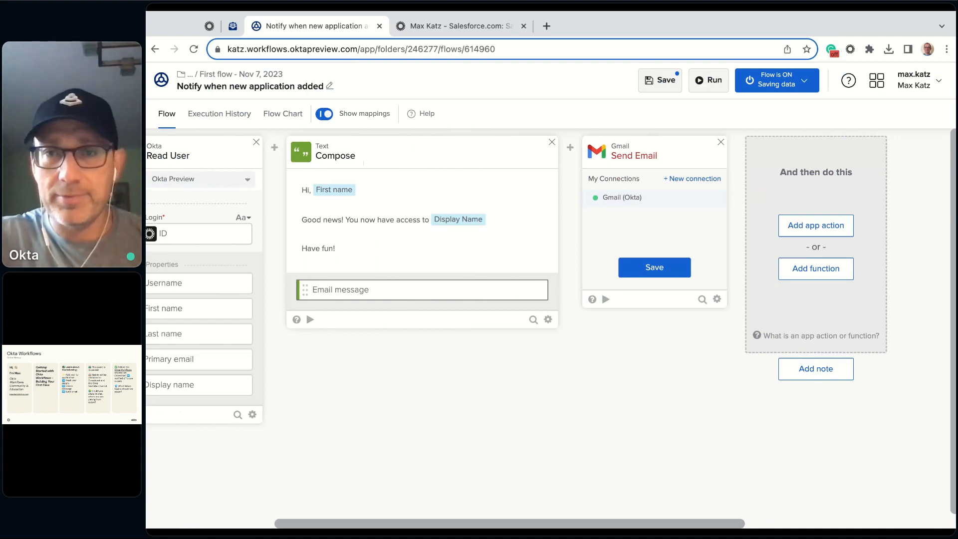
pyautogui.click(693, 178)
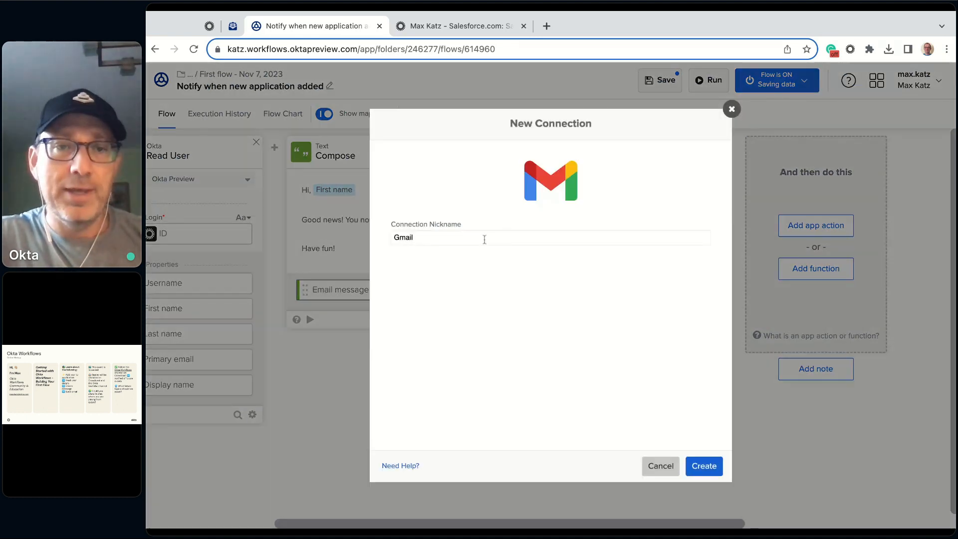
pyautogui.click(485, 239)
pyautogui.write('2')
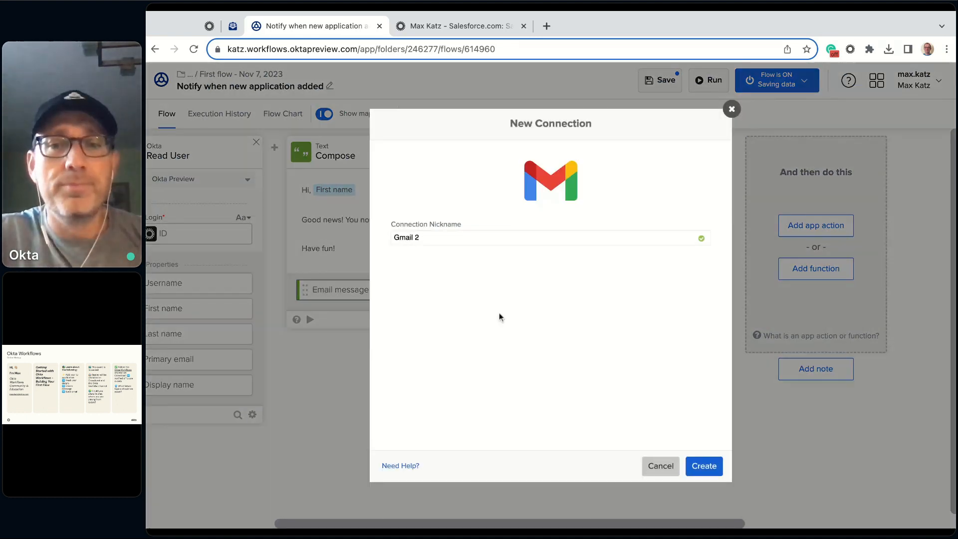
pyautogui.click(711, 469)
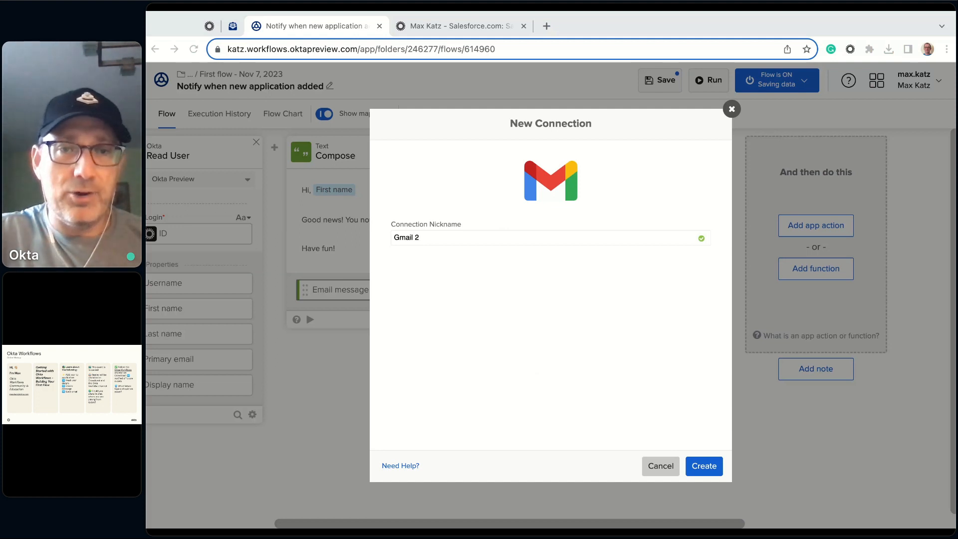
pyautogui.click(704, 465)
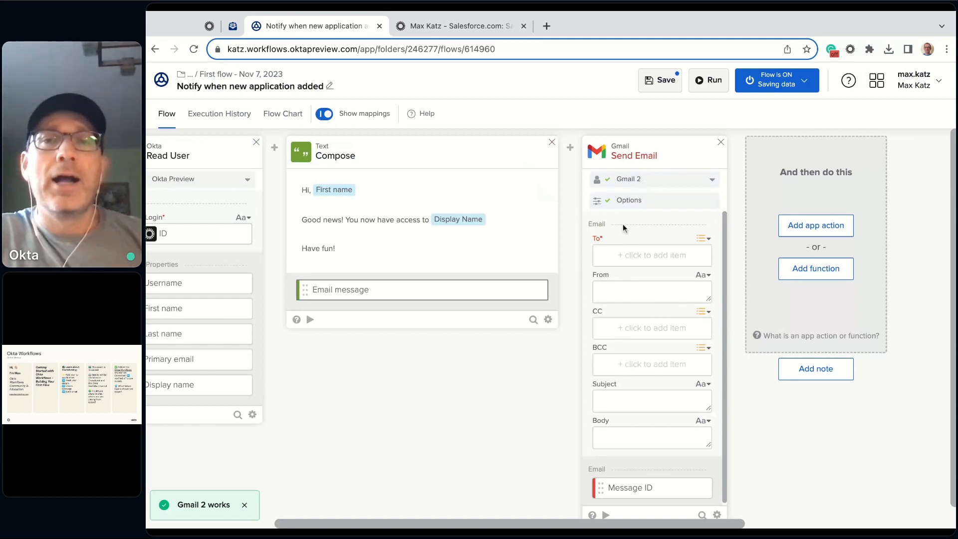
# - Save the Send Email options with Body is HTML set to No, and remove the From, CC and BCC fields from the card
pyautogui.click(636, 202)
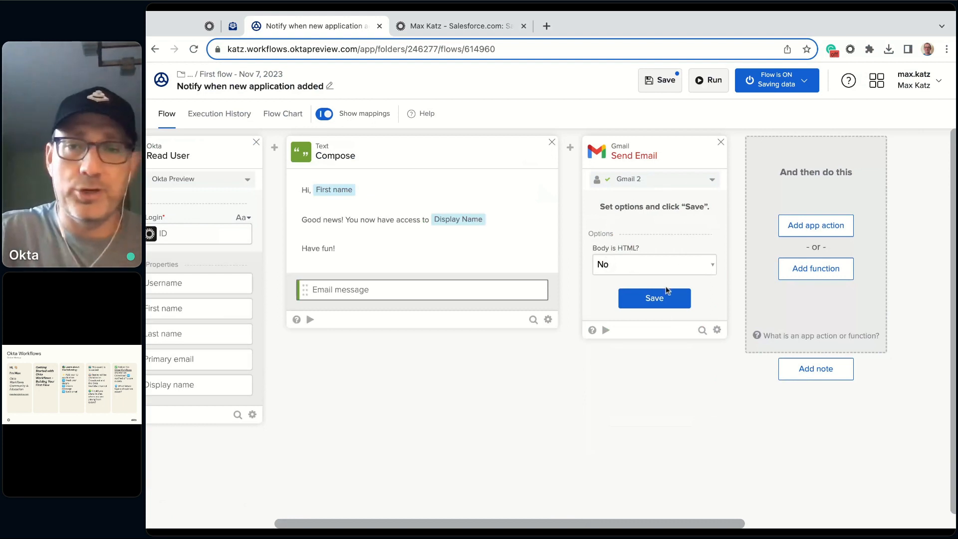
pyautogui.click(655, 299)
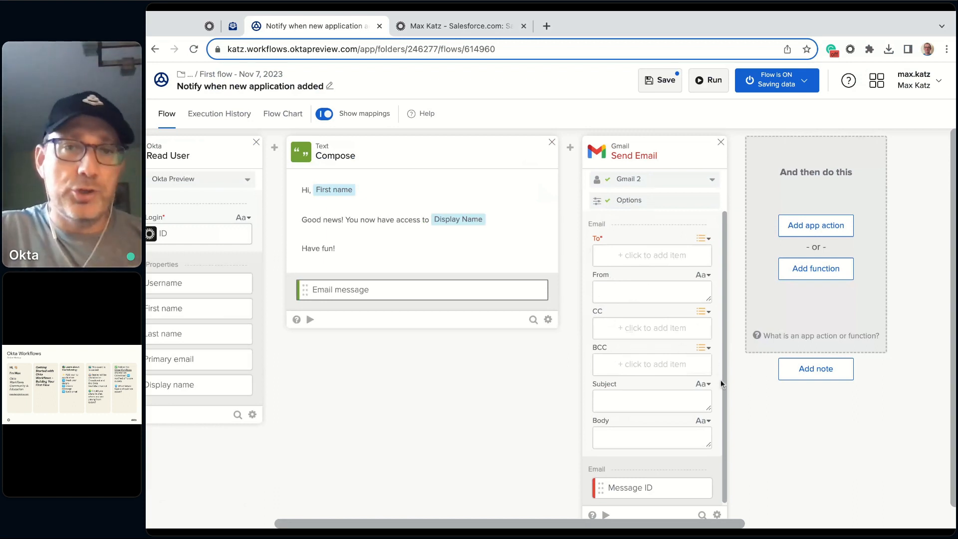
pyautogui.scroll(-1, 724, 386)
pyautogui.moveTo(719, 517)
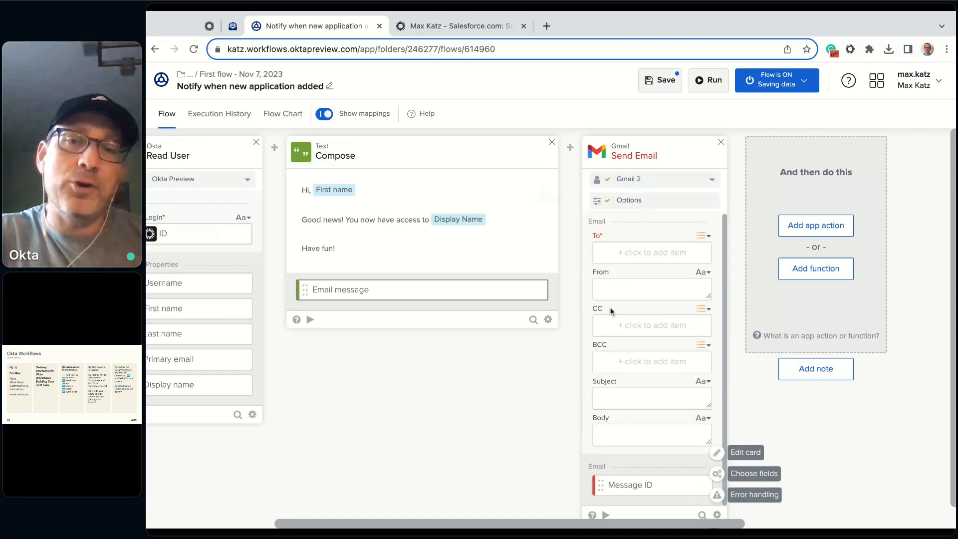
pyautogui.click(718, 516)
pyautogui.click(718, 516)
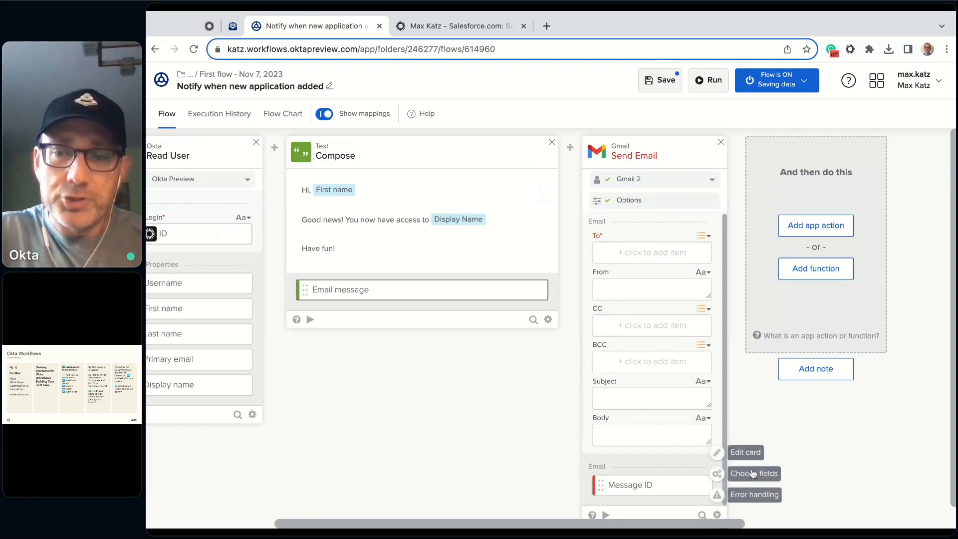
pyautogui.click(750, 474)
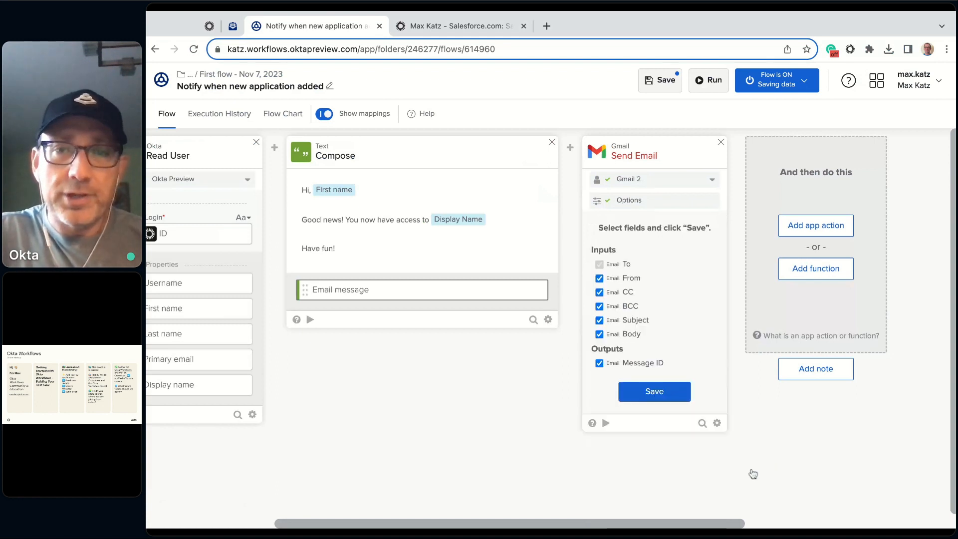
pyautogui.click(615, 279)
pyautogui.click(617, 293)
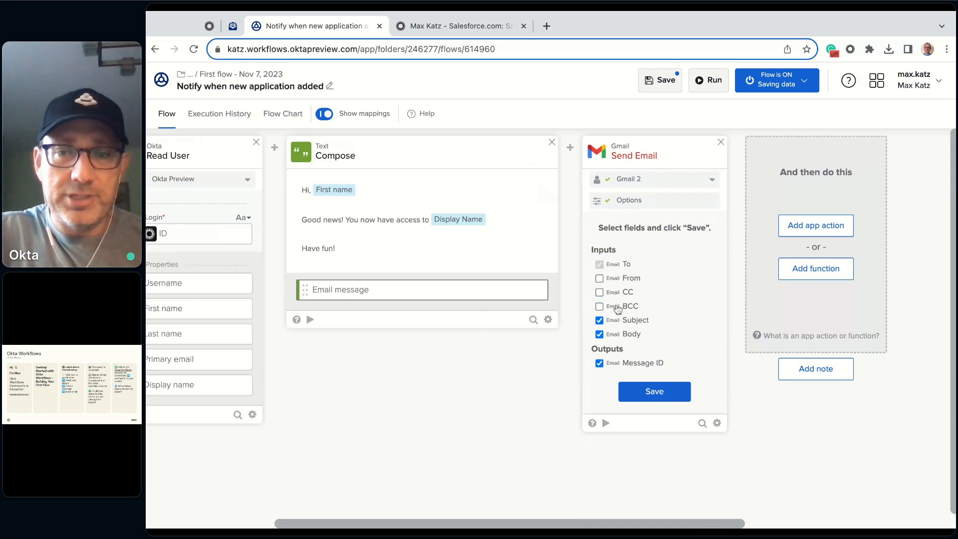
pyautogui.click(655, 392)
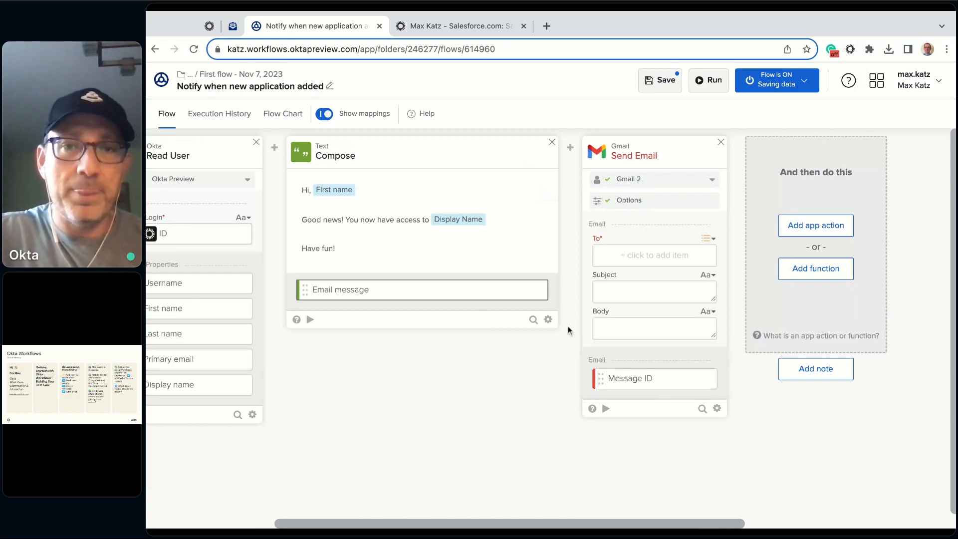
# - Map the Read User card's Primary email to the Send Email recipient and set the subject to "New Application"
pyautogui.hscroll(-2, 403, 387)
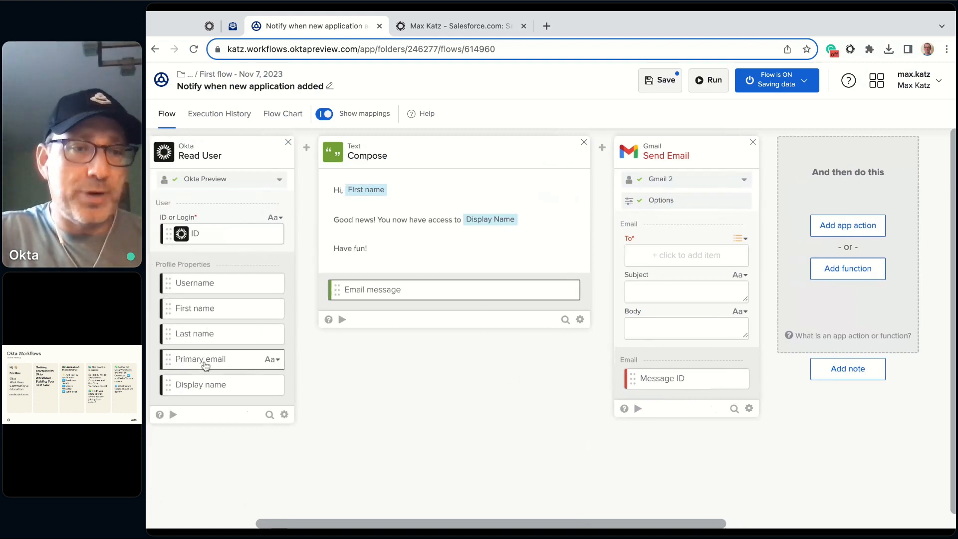
pyautogui.hscroll(-1, 202, 364)
pyautogui.moveTo(204, 365); pyautogui.dragTo(699, 257)
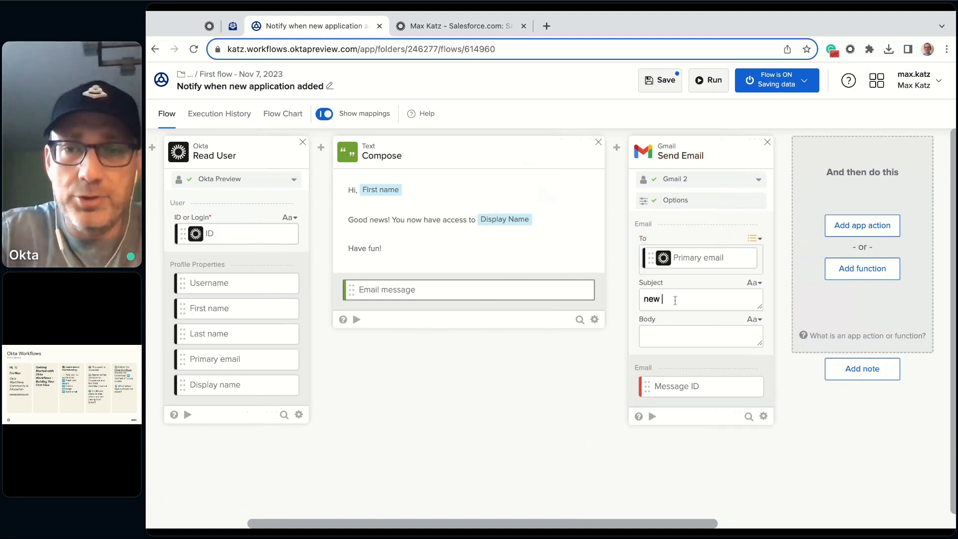
pyautogui.write('A')
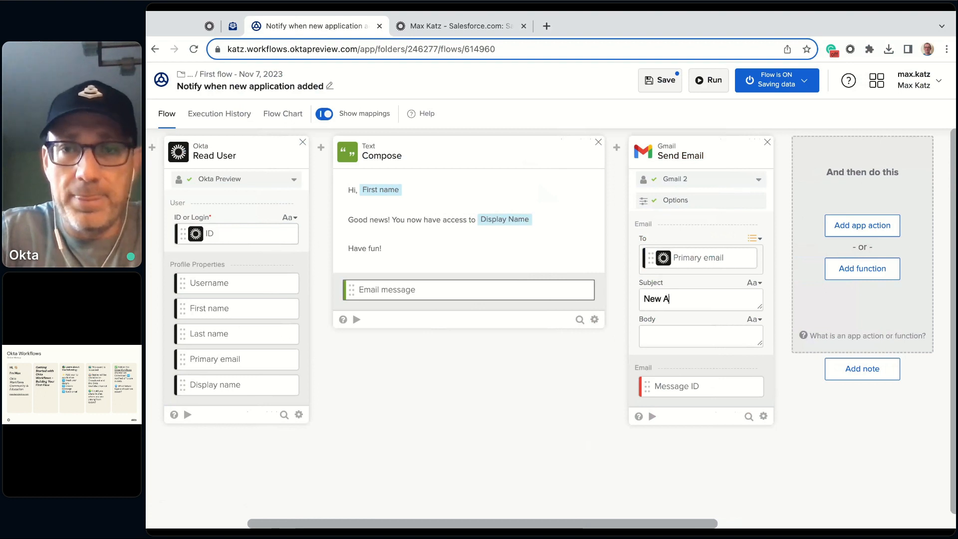
pyautogui.write('pplication')
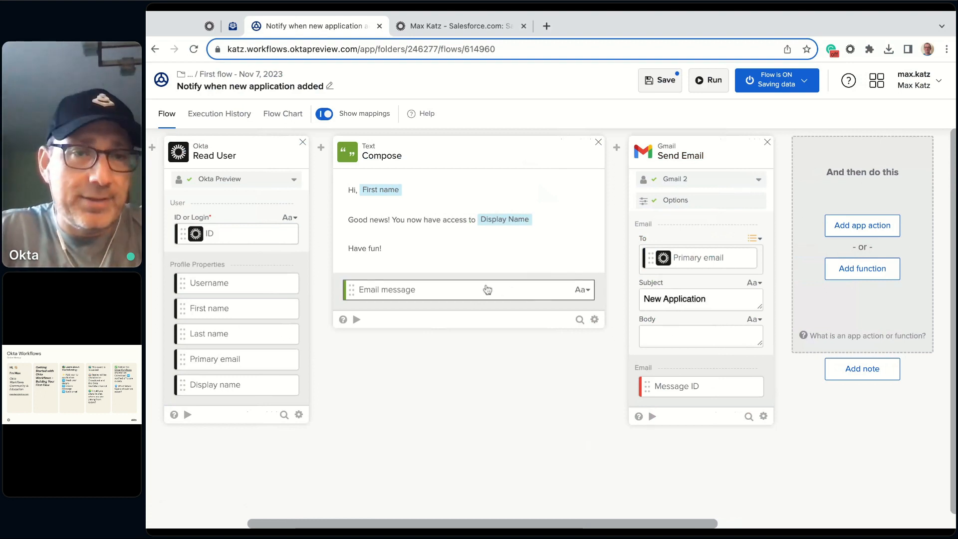
# - Map the Compose card's Email message output to the Send Email body, and view and close the card's test form
pyautogui.moveTo(475, 293); pyautogui.dragTo(738, 339)
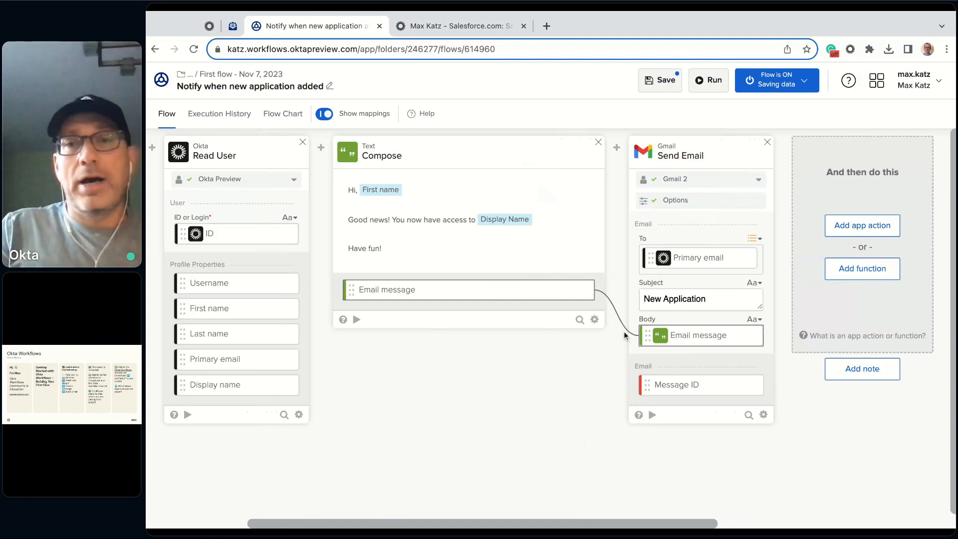
pyautogui.click(653, 416)
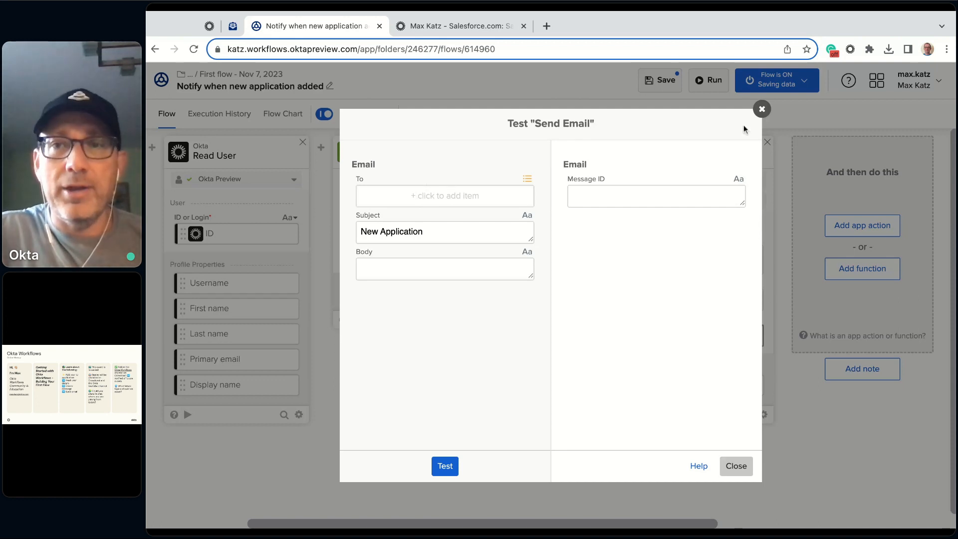
pyautogui.click(762, 109)
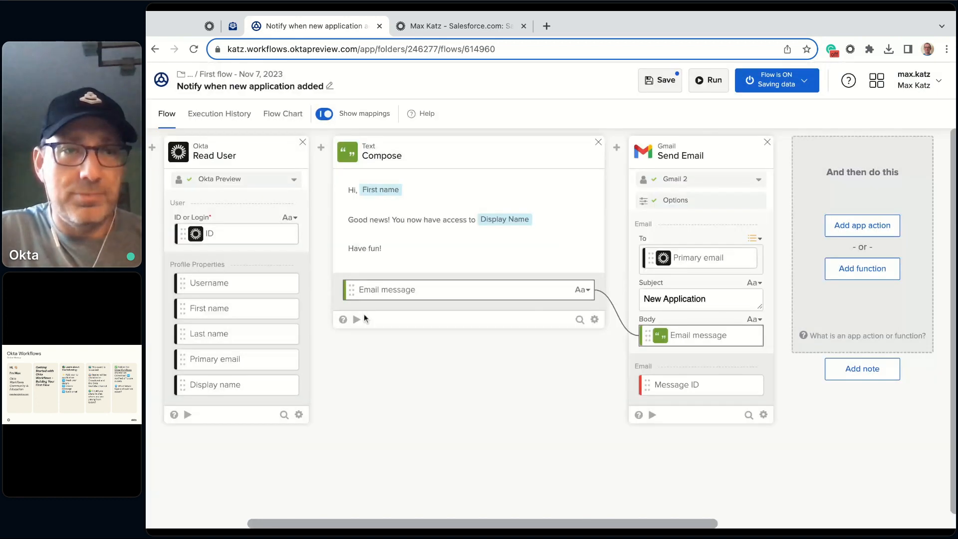
# - Copy the Okta User's Alternate ID from the User Assigned to Application output in the recorded run, and close the details
pyautogui.click(220, 114)
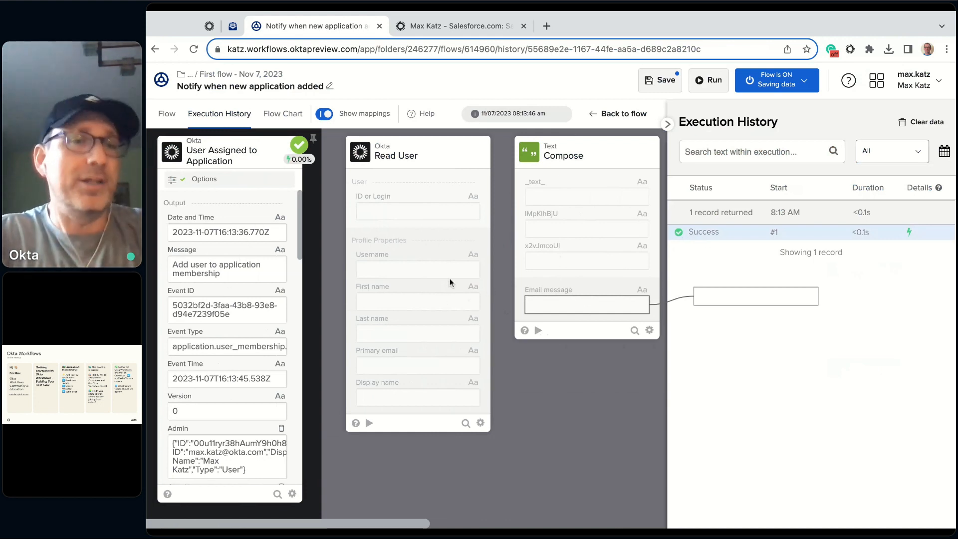
pyautogui.scroll(-5, 199, 313)
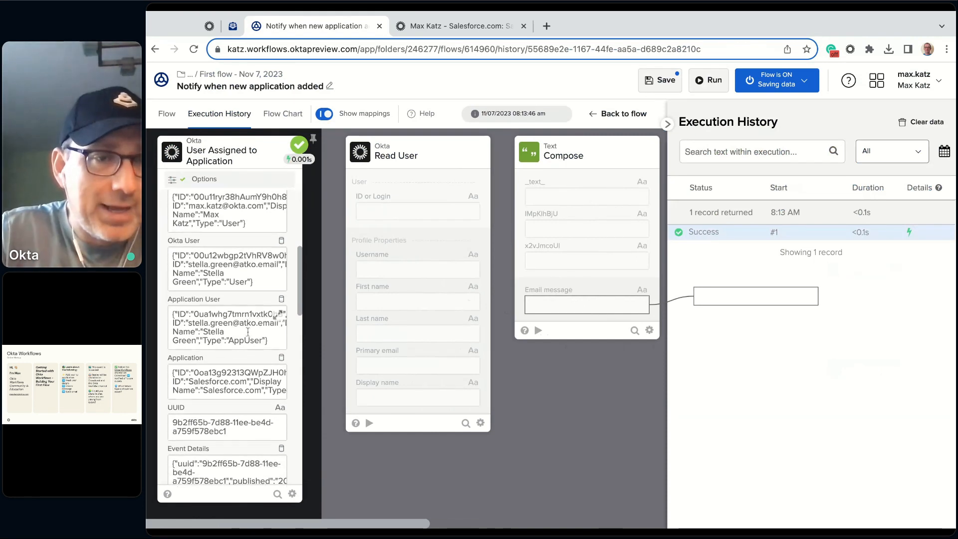
pyautogui.click(280, 253)
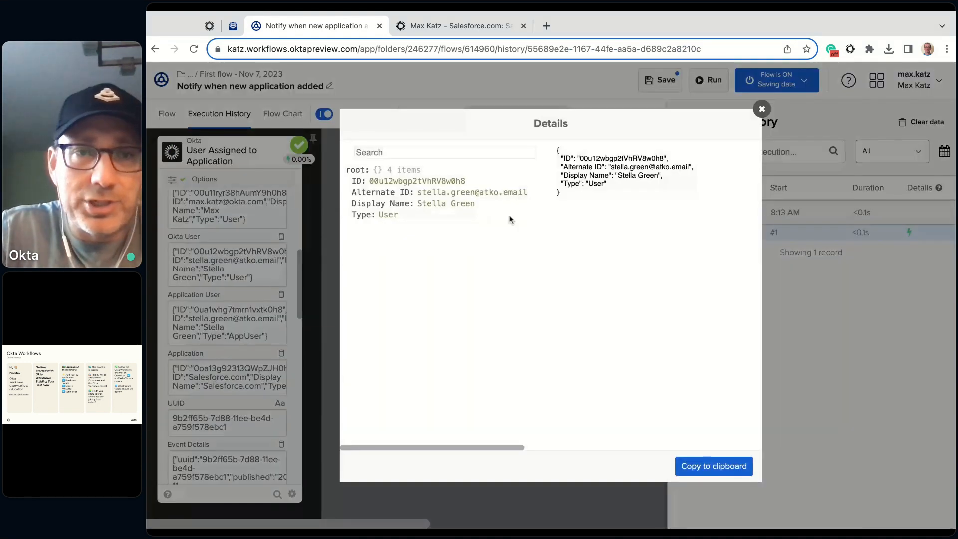
pyautogui.moveTo(418, 192); pyautogui.dragTo(528, 193)
pyautogui.press('super+c')
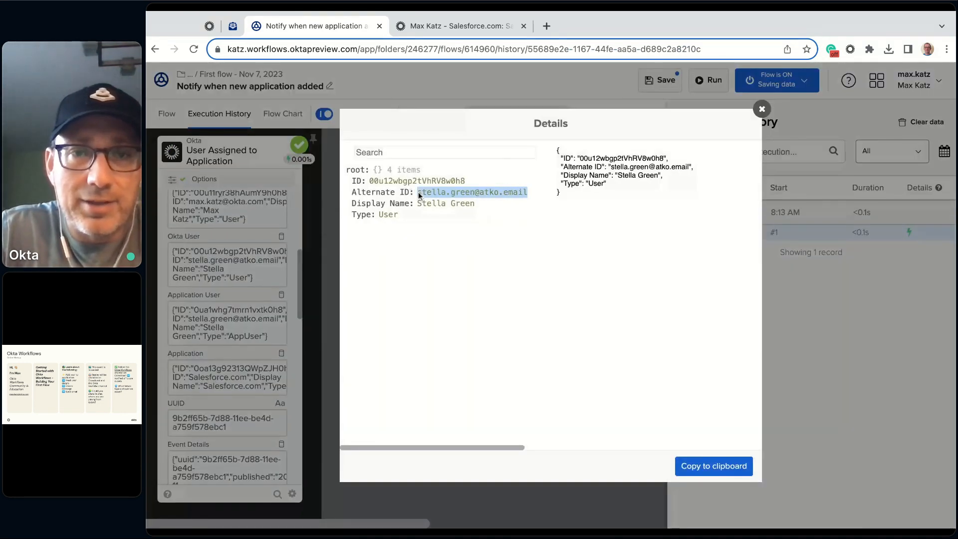
pyautogui.click(762, 109)
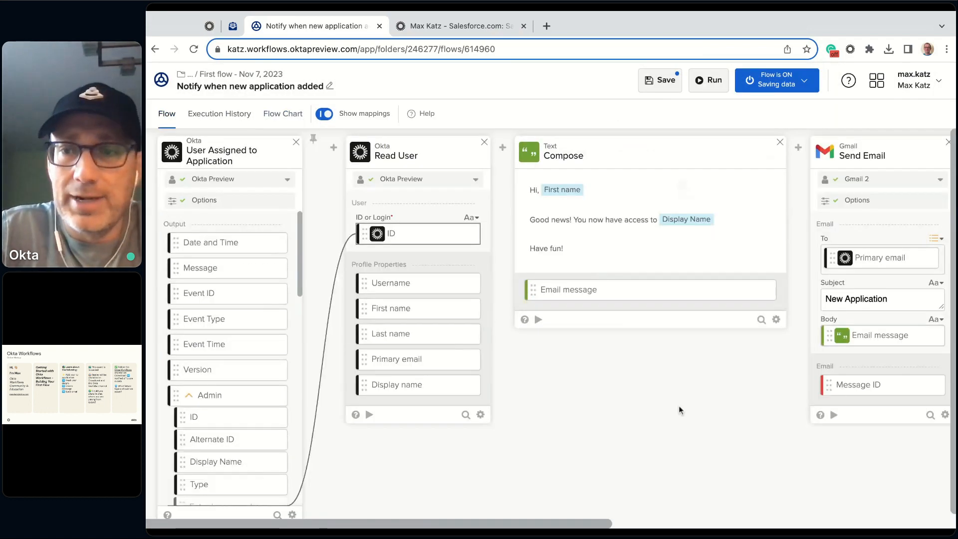
# - Test the Send Email card with the copied address as recipient and a short greeting to the user as the body
pyautogui.hscroll(3, 680, 410)
pyautogui.click(754, 417)
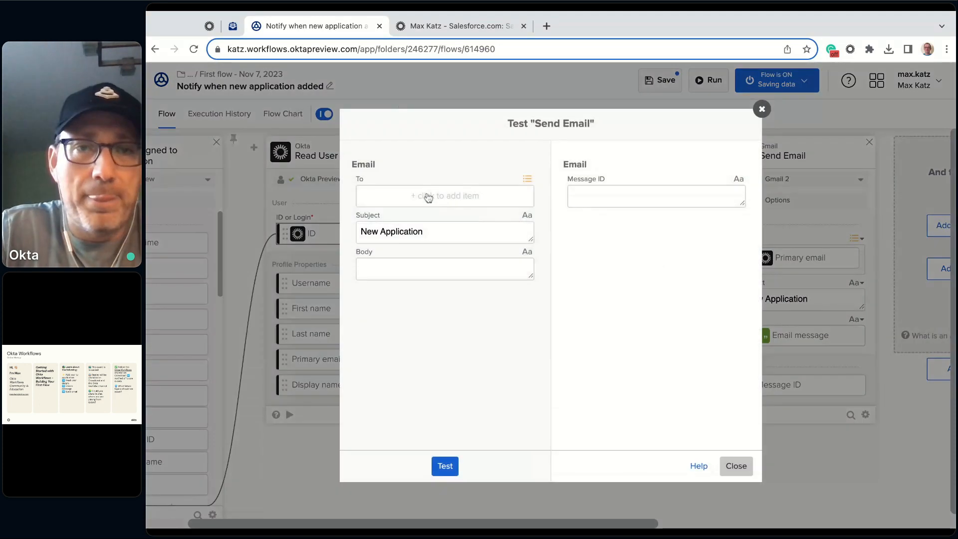
pyautogui.click(428, 195)
pyautogui.press('super+v')
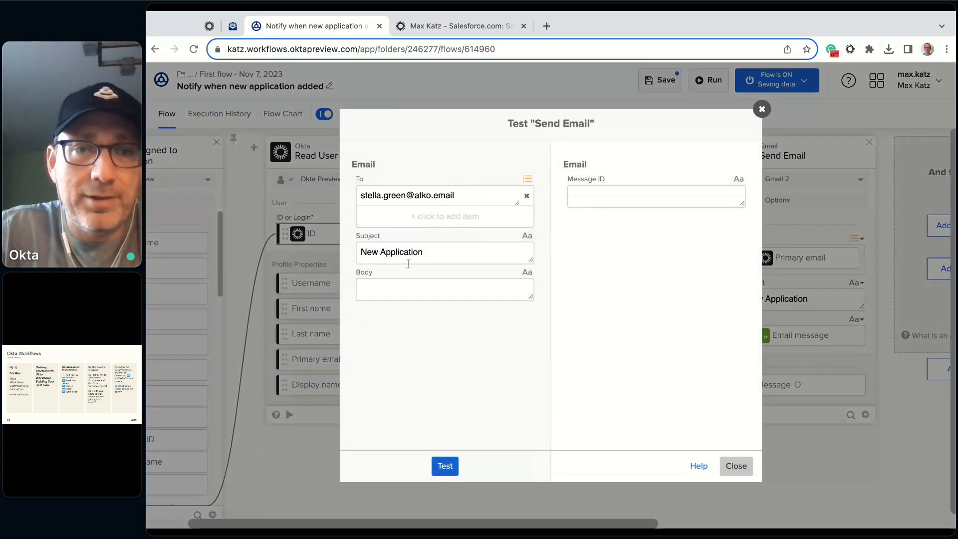
pyautogui.click(417, 290)
pyautogui.write('Th')
pyautogui.press('BackSpace')
pyautogui.press('BackSpace')
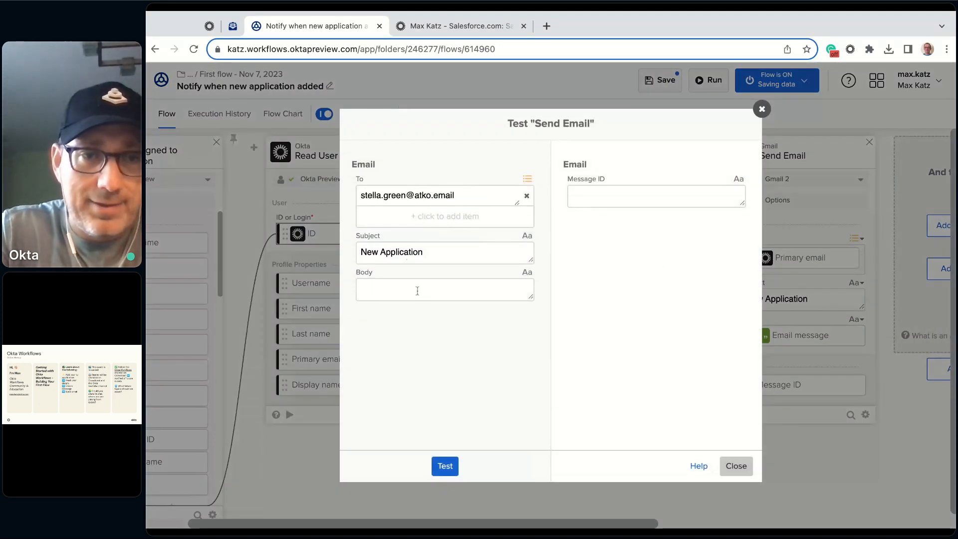
pyautogui.write('Hi Stella!')
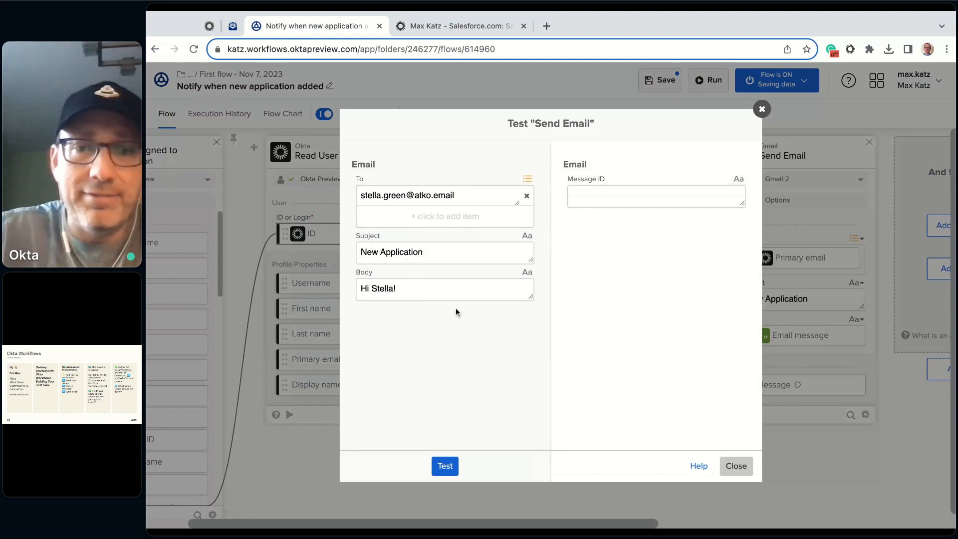
pyautogui.click(446, 466)
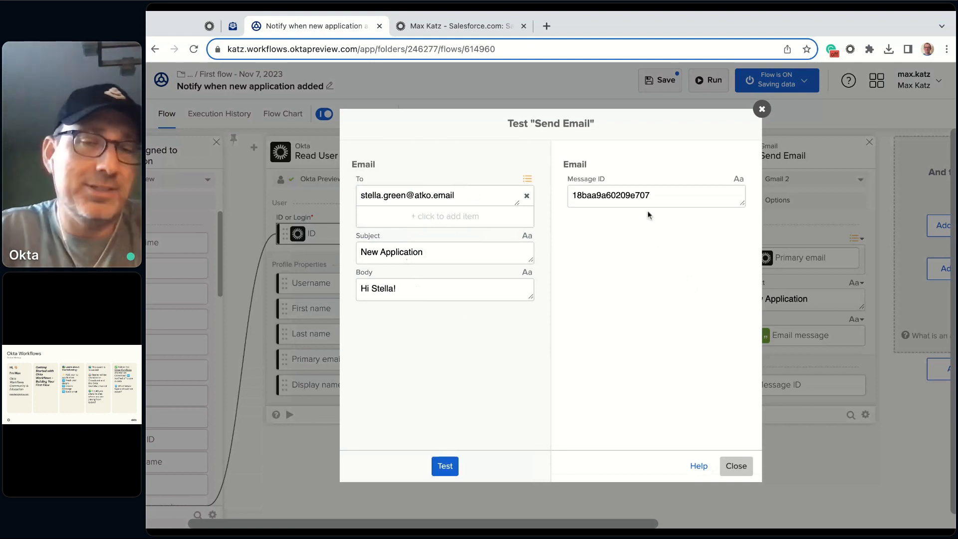
pyautogui.click(735, 466)
# - Refresh the test user's ATKO.email mailbox and open the "New Application" message
pyautogui.click(233, 30)
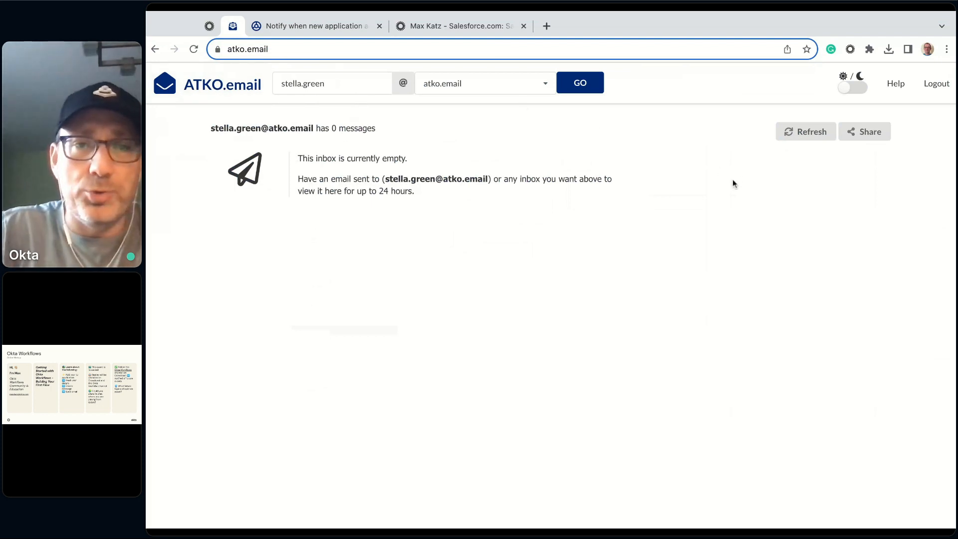
pyautogui.click(811, 133)
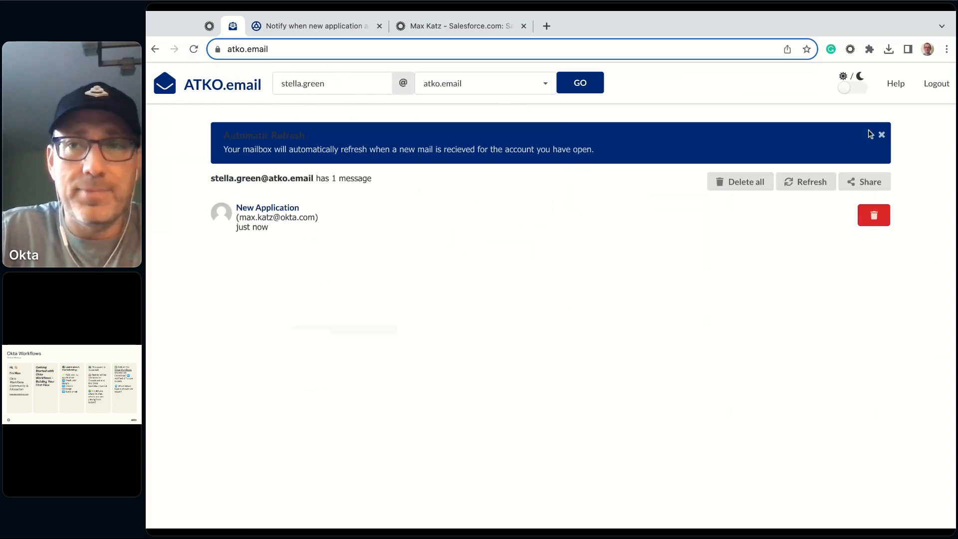
pyautogui.click(882, 136)
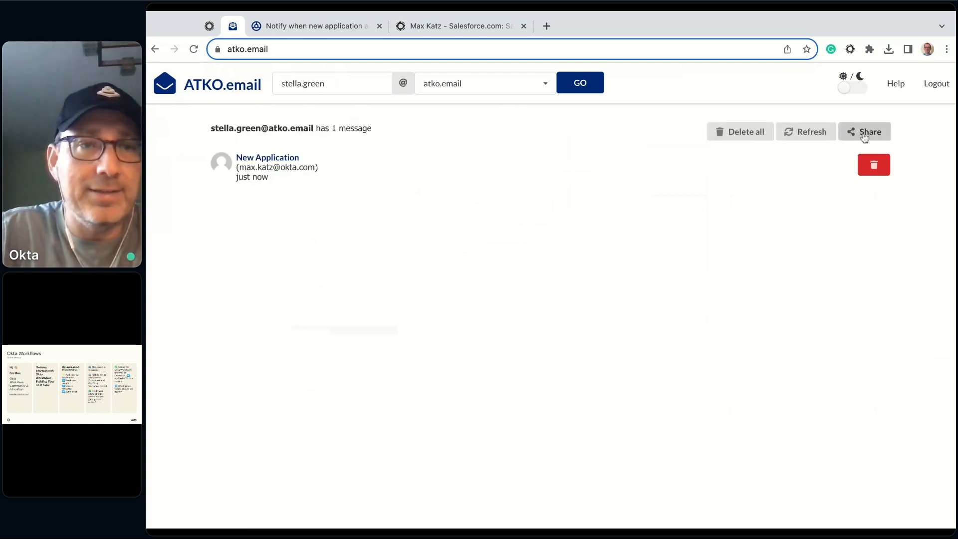
pyautogui.click(279, 158)
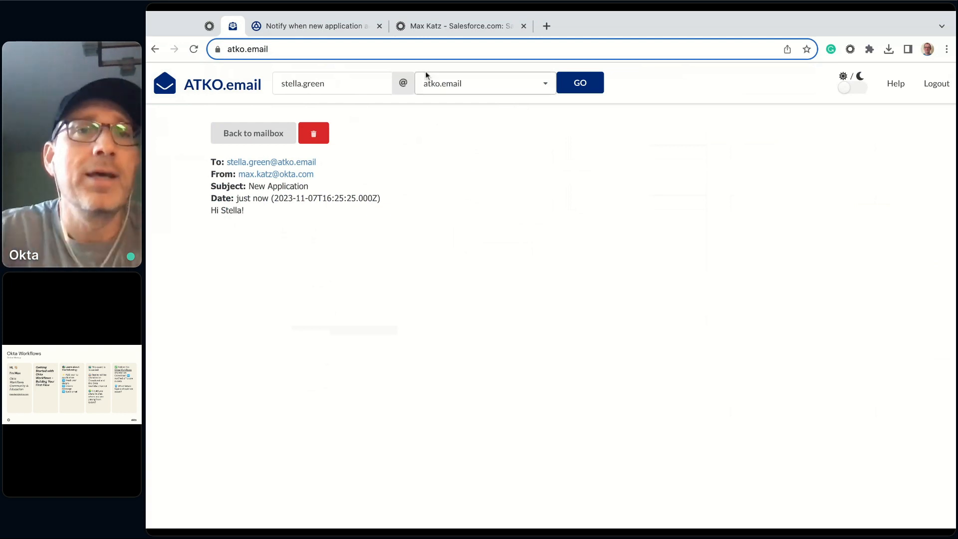
# - Return to the flow, save it, and check its activation and data-saving settings
pyautogui.click(341, 26)
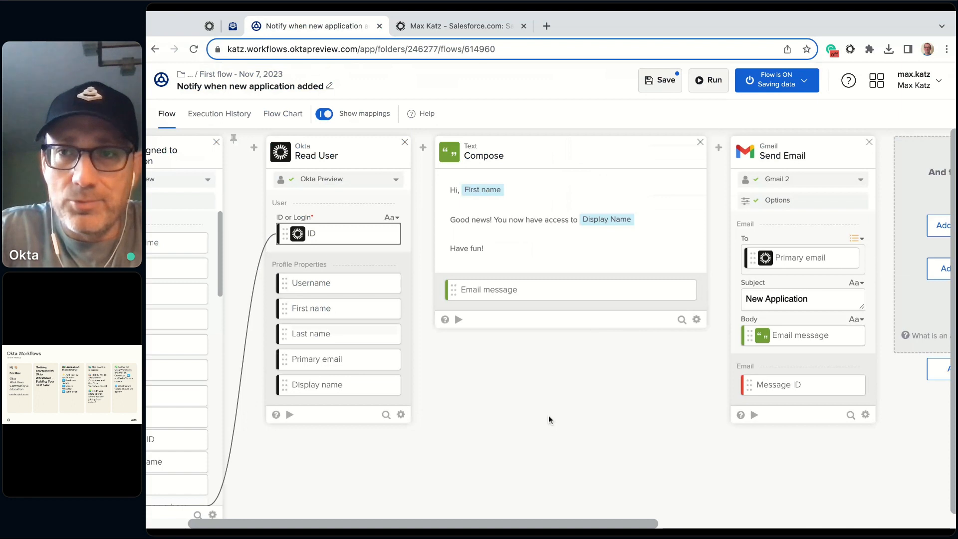
pyautogui.hscroll(-2, 549, 415)
pyautogui.hscroll(-3, 549, 329)
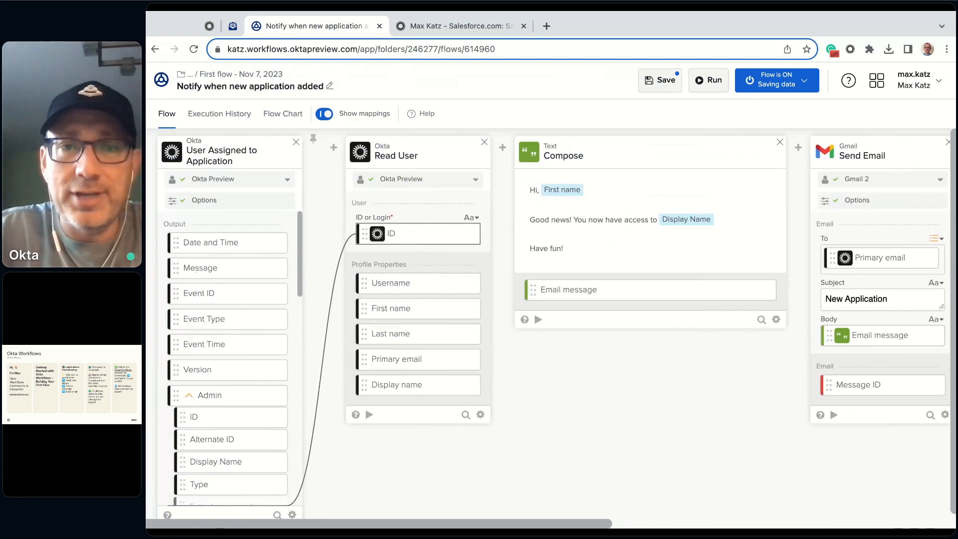
pyautogui.hscroll(2, 549, 330)
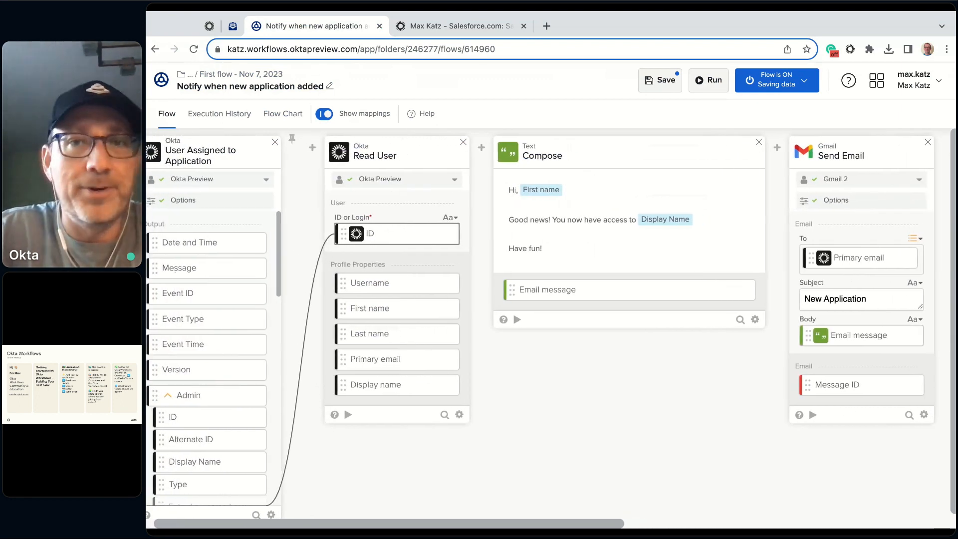
pyautogui.click(660, 83)
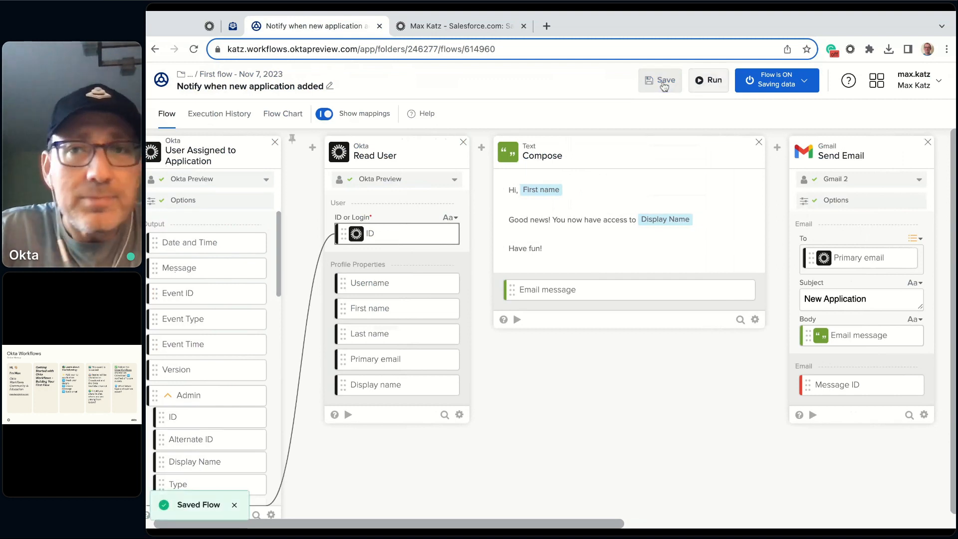
pyautogui.click(804, 80)
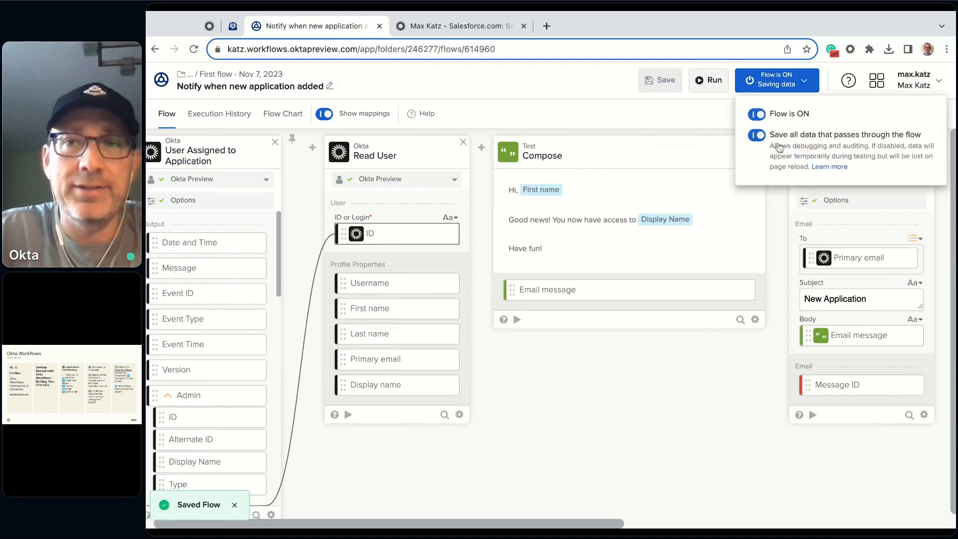
pyautogui.click(599, 180)
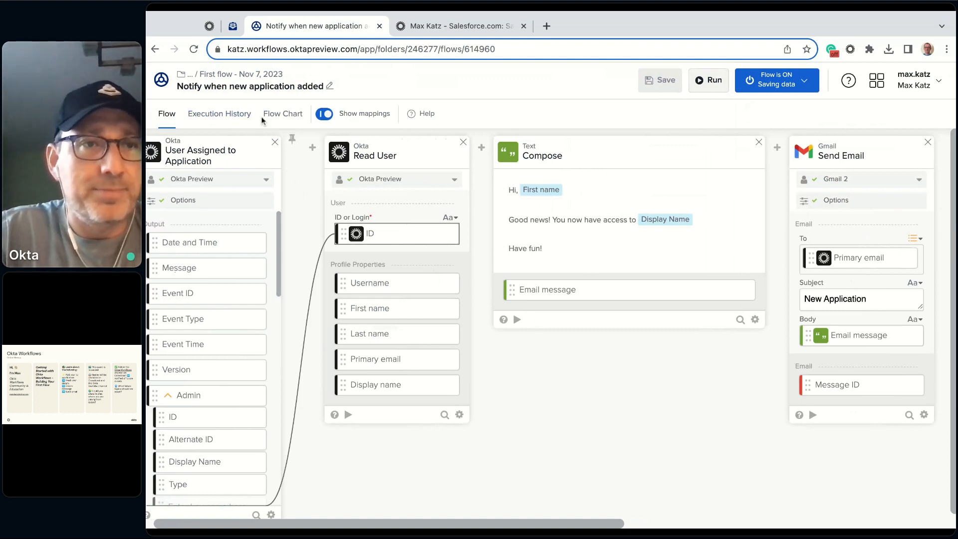
# - Switch to the Okta admin page for Salesforce.com and unassign the test user from the application
pyautogui.click(210, 25)
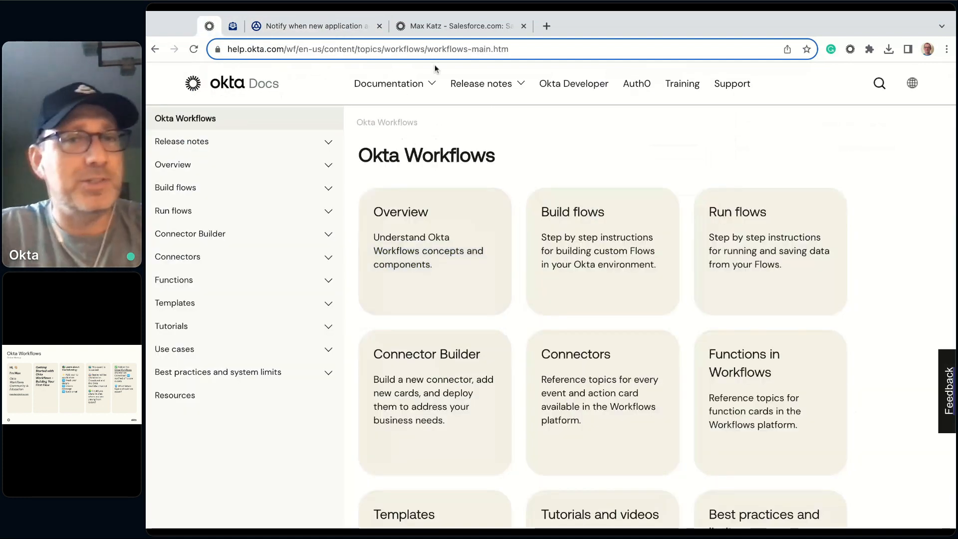
pyautogui.click(481, 24)
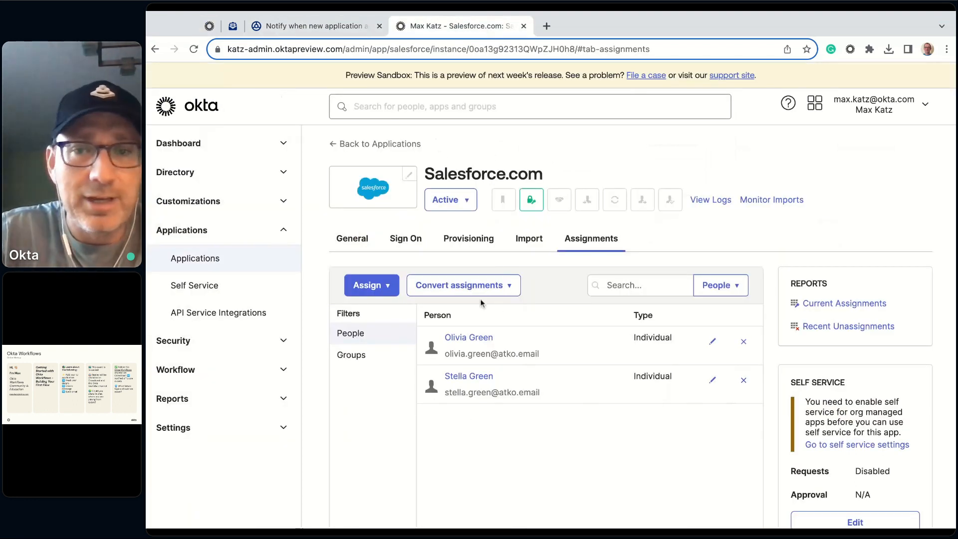
pyautogui.click(744, 380)
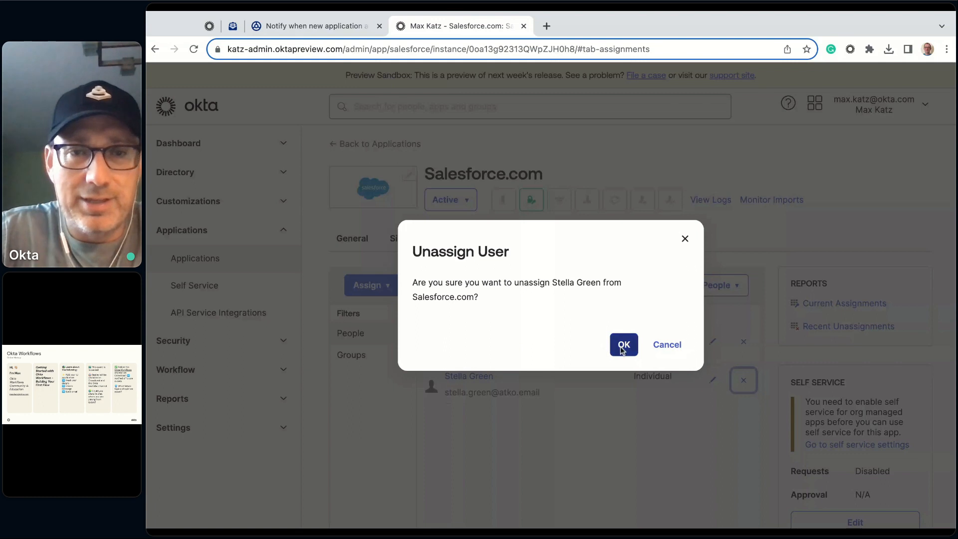
pyautogui.click(623, 347)
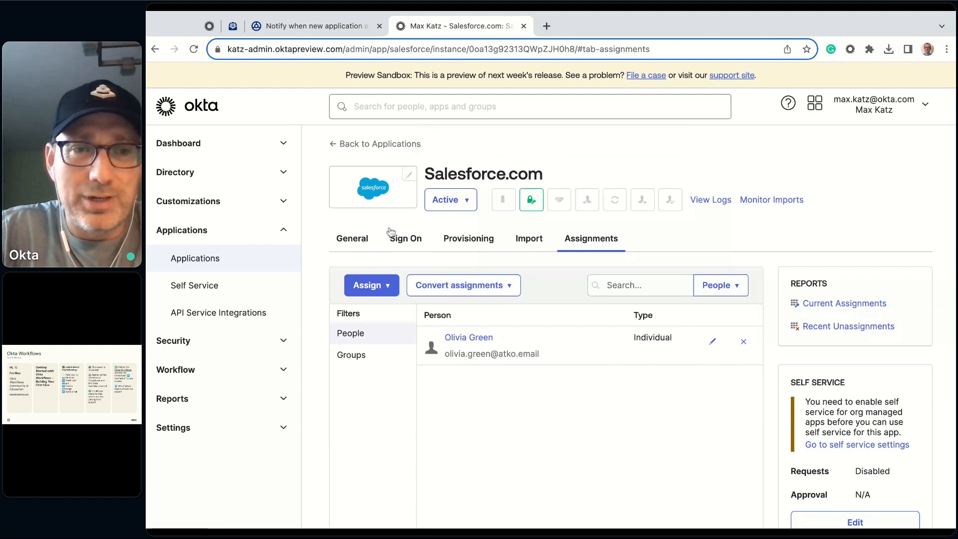
# - Assign Salesforce.com to the test user again through people assignment
pyautogui.click(379, 288)
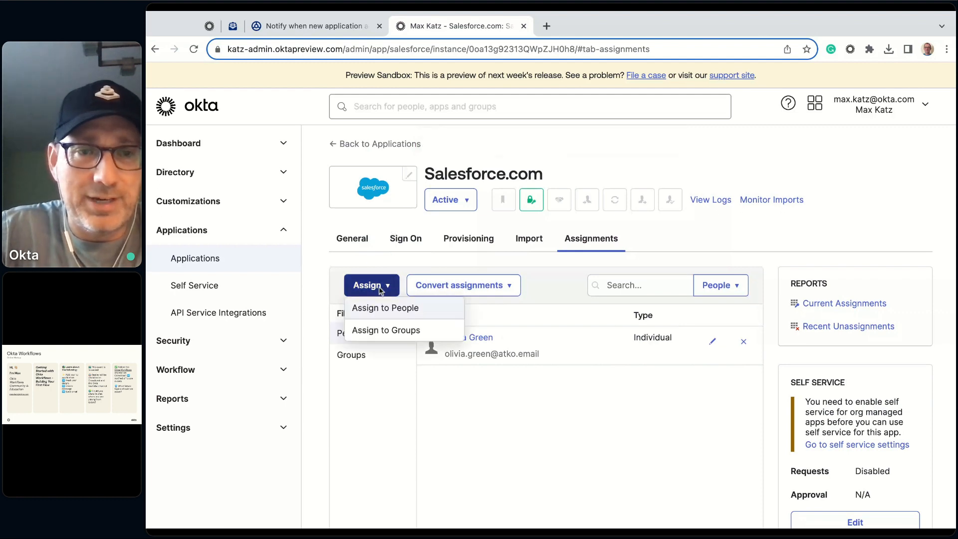
pyautogui.click(385, 315)
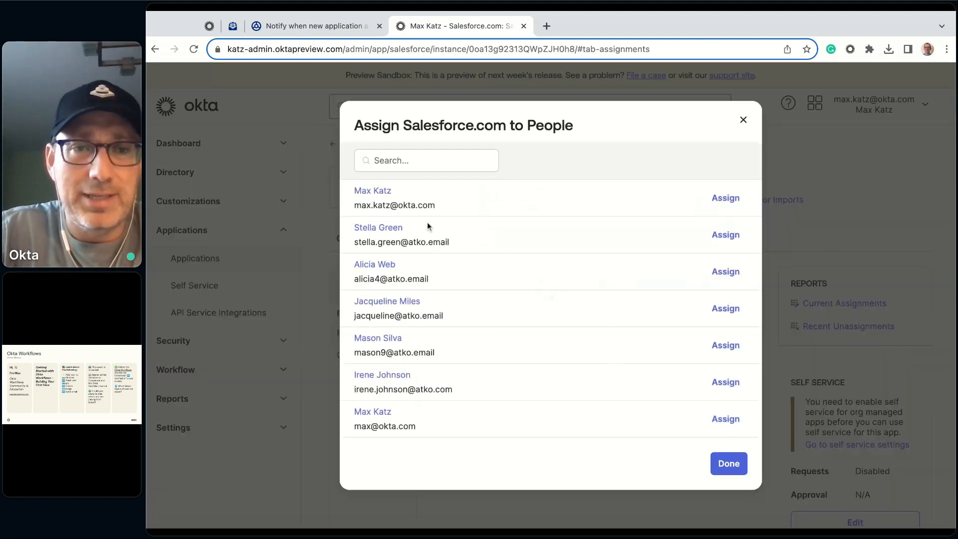
pyautogui.click(726, 236)
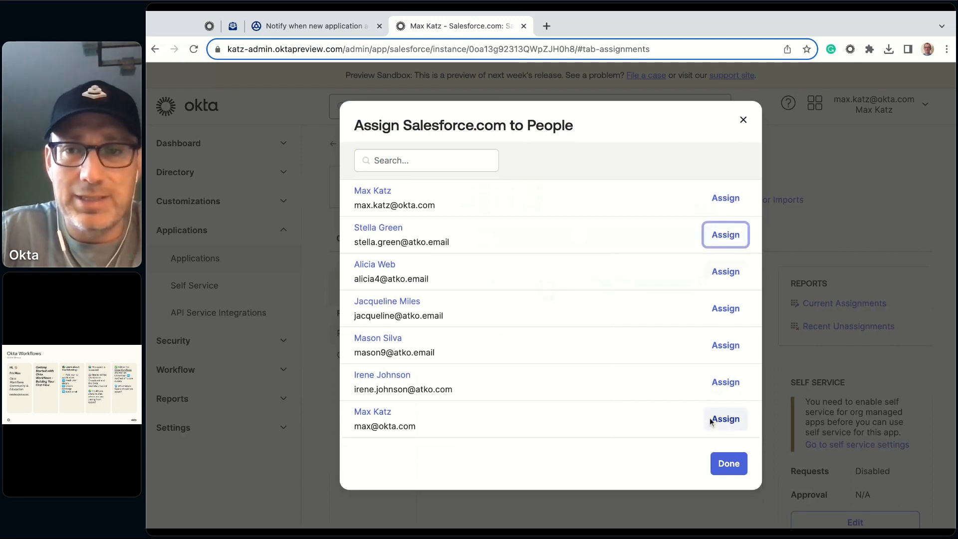
pyautogui.click(666, 388)
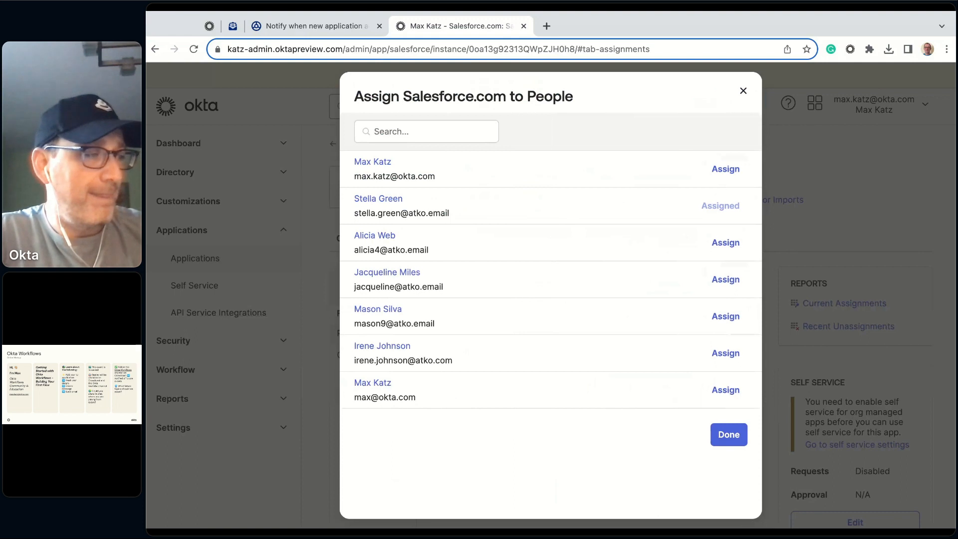
pyautogui.click(728, 435)
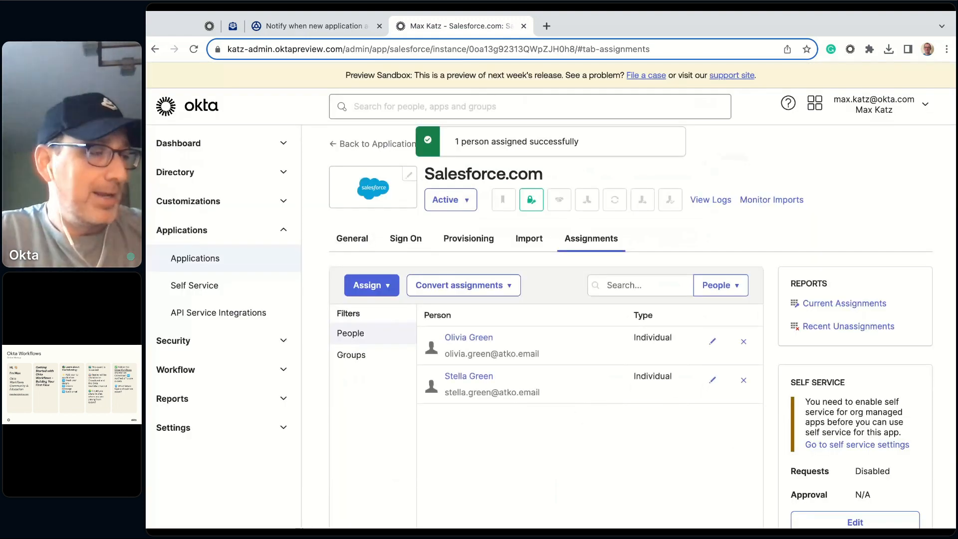
# - Examine the latest run in the flow's execution history, from the trigger output through the Read User, Compose and Send Email cards
pyautogui.click(320, 26)
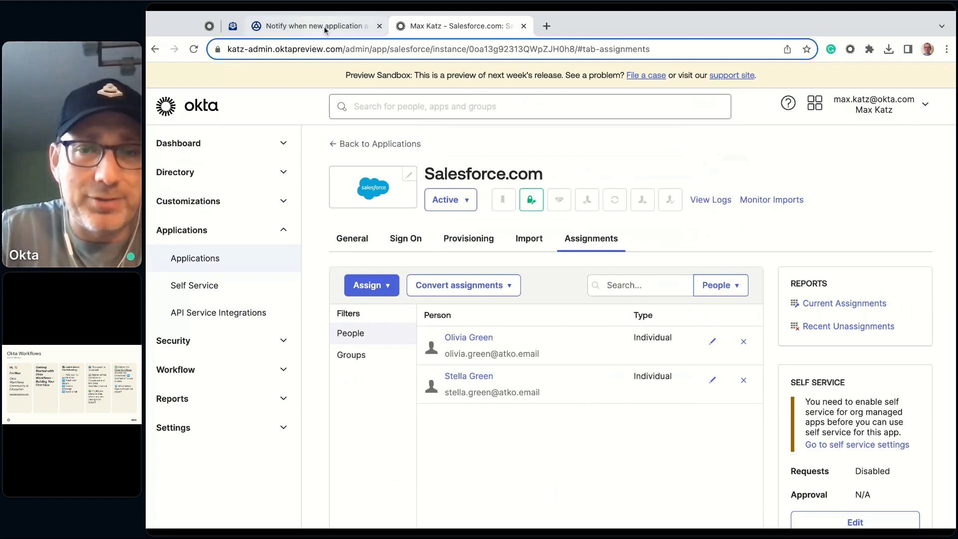
pyautogui.click(202, 115)
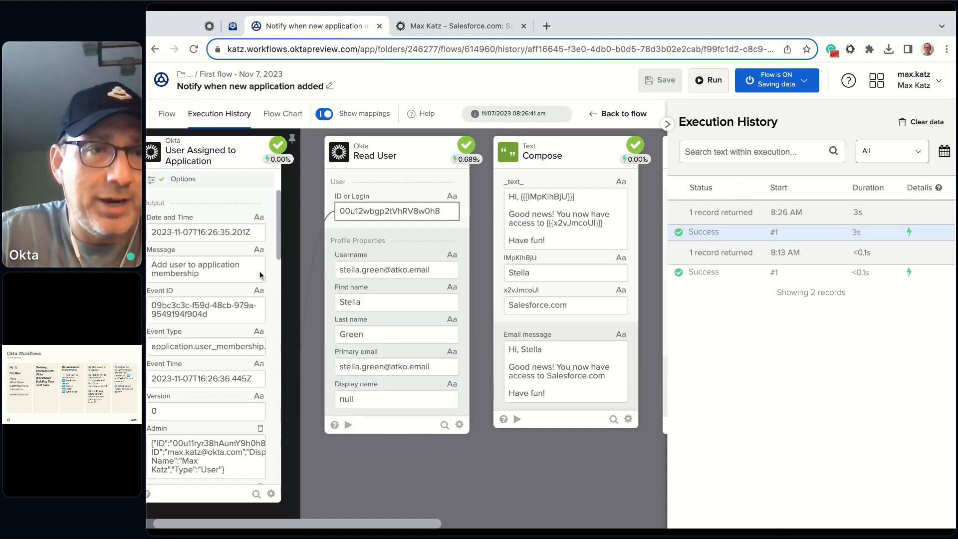
pyautogui.hscroll(-1, 340, 354)
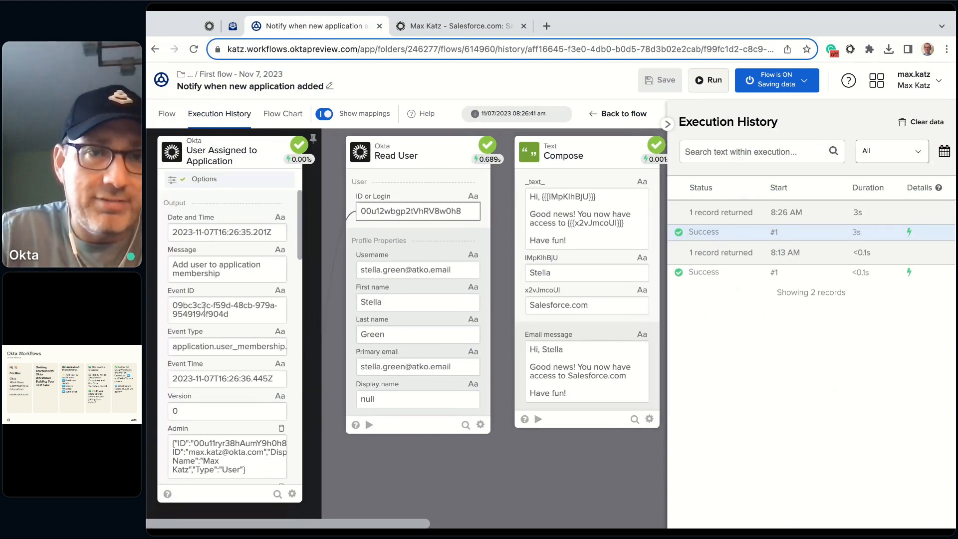
pyautogui.hscroll(2, 357, 193)
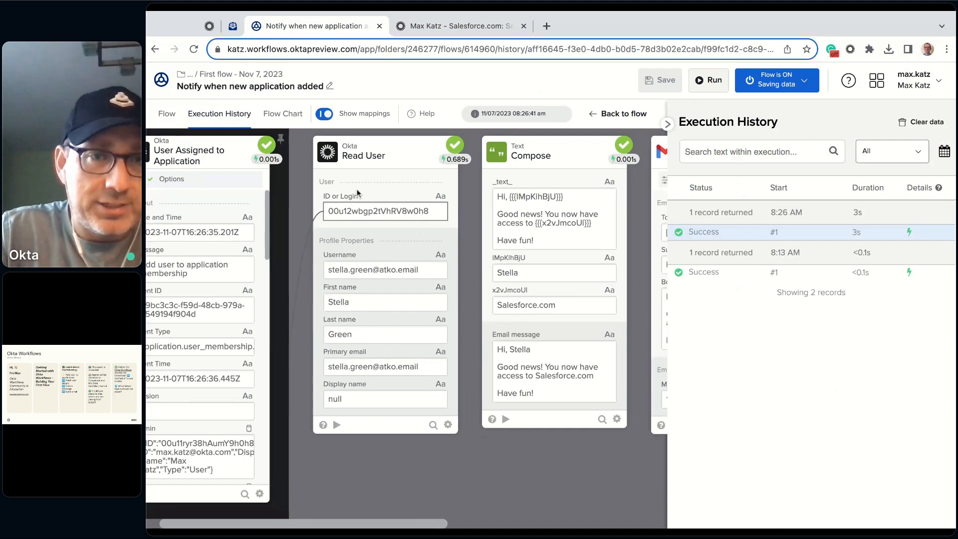
pyautogui.hscroll(6, 399, 330)
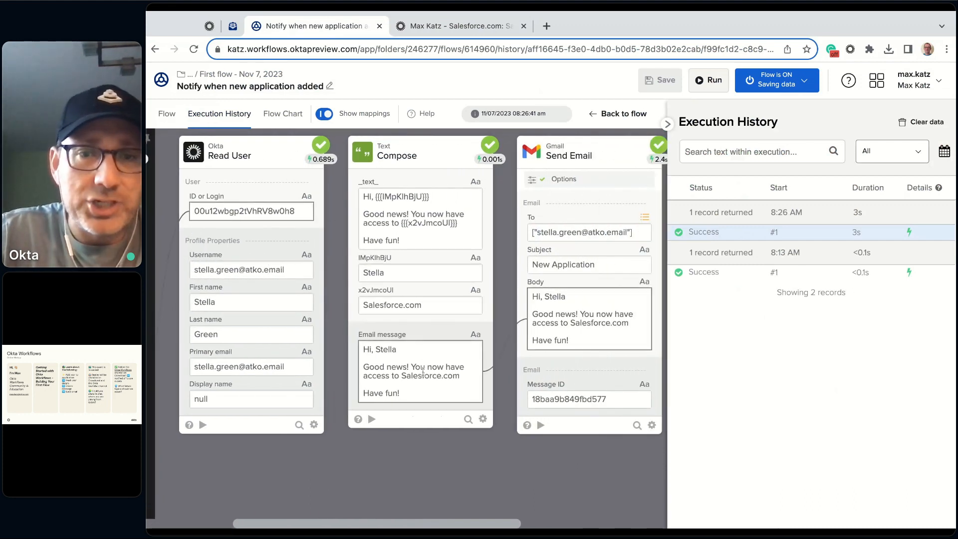
pyautogui.hscroll(2, 424, 372)
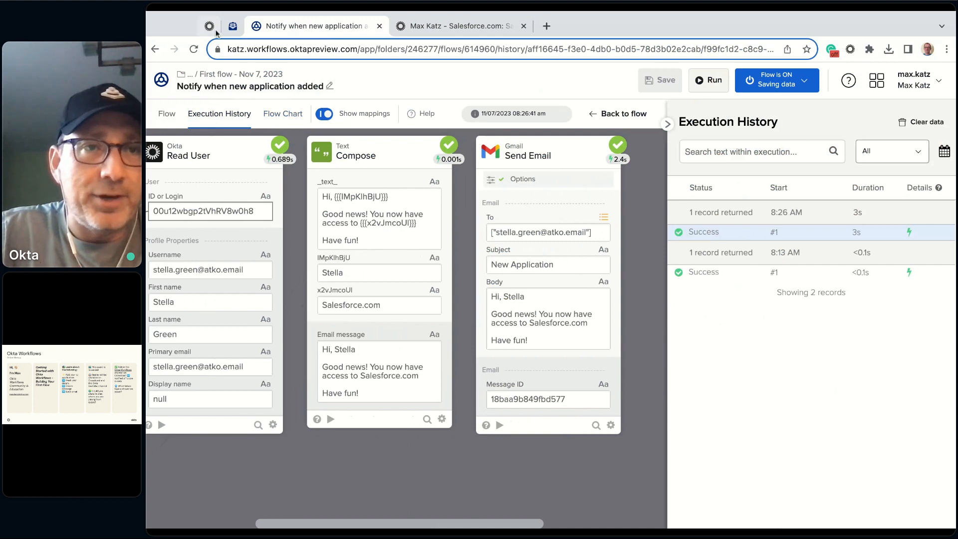
# - Switch to the test user's ATKO.email mailbox, read the newest New Application message, and return to the message list
pyautogui.click(233, 30)
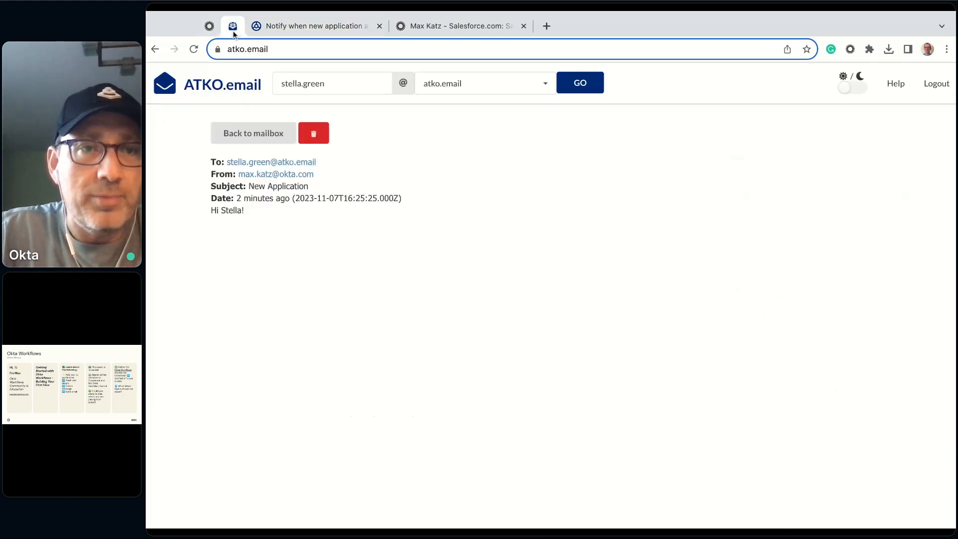
pyautogui.click(271, 140)
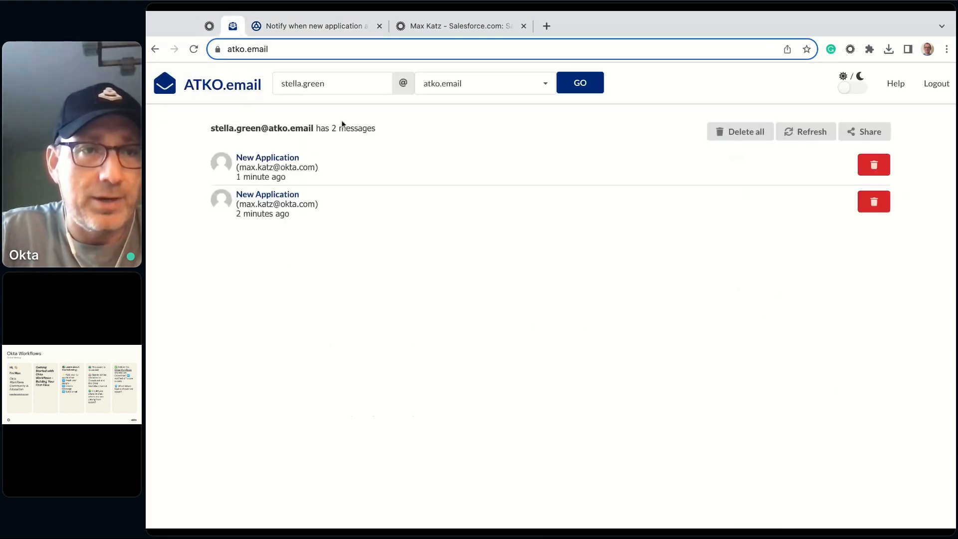
pyautogui.click(279, 164)
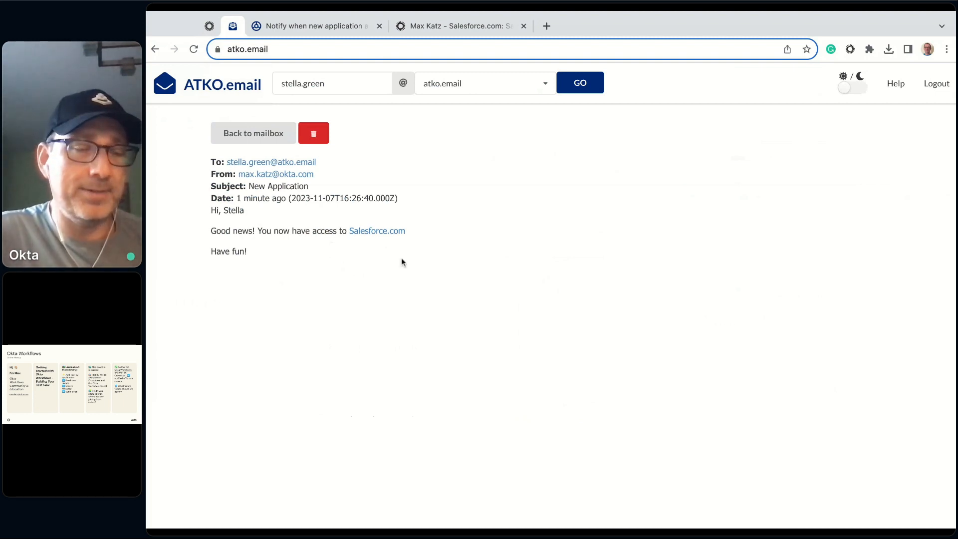
pyautogui.click(265, 141)
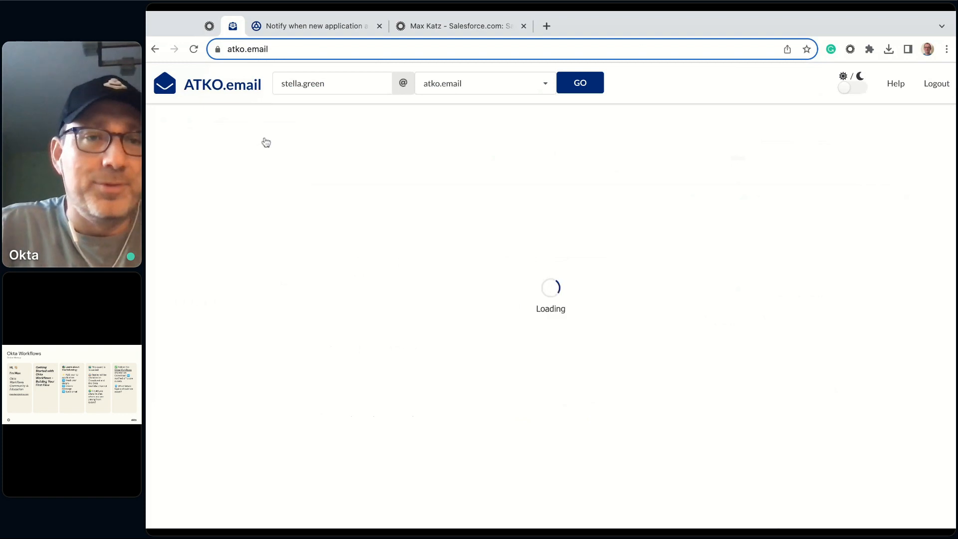
# - Go back to the workflow, leave its execution history, and review the cards in the flow editor
pyautogui.click(315, 28)
pyautogui.hscroll(-3, 187, 130)
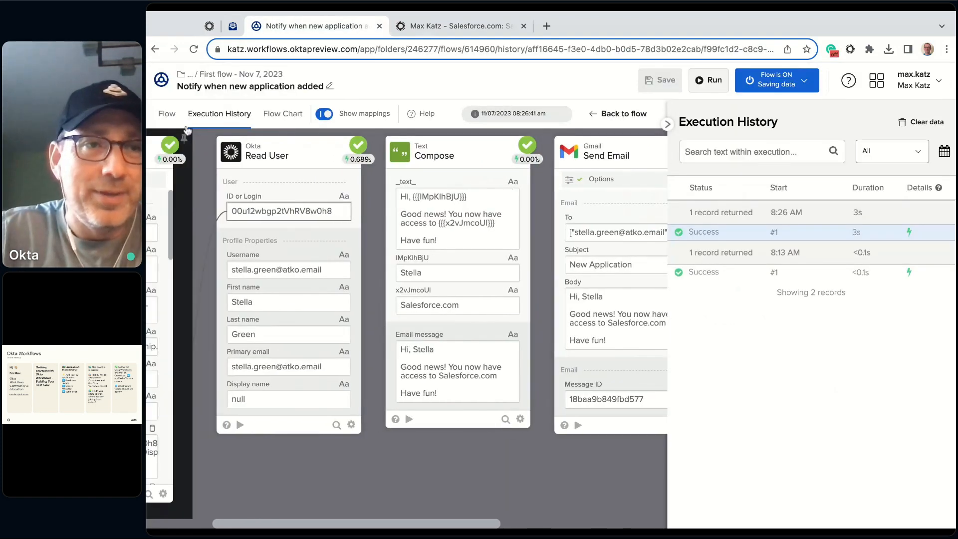
pyautogui.click(167, 115)
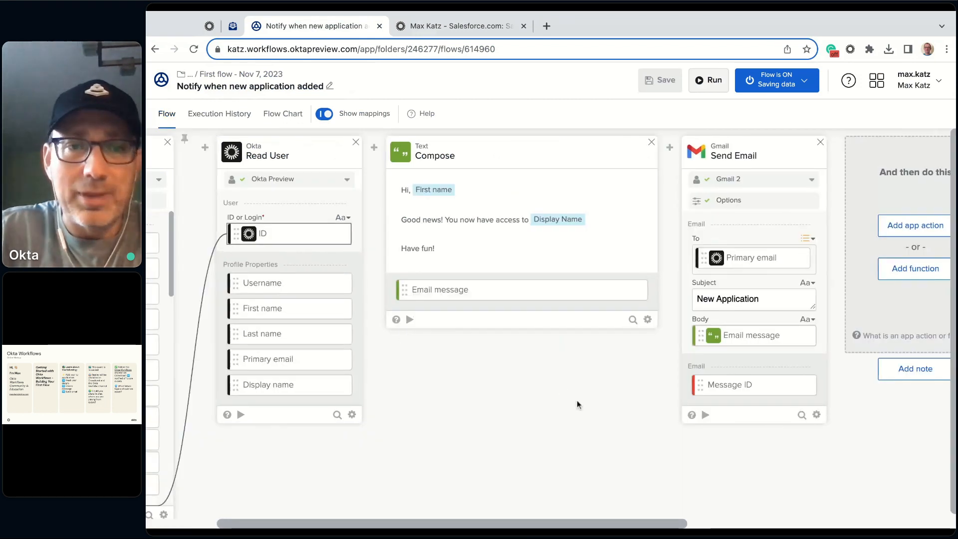
pyautogui.hscroll(-2, 577, 401)
pyautogui.hscroll(-2, 577, 400)
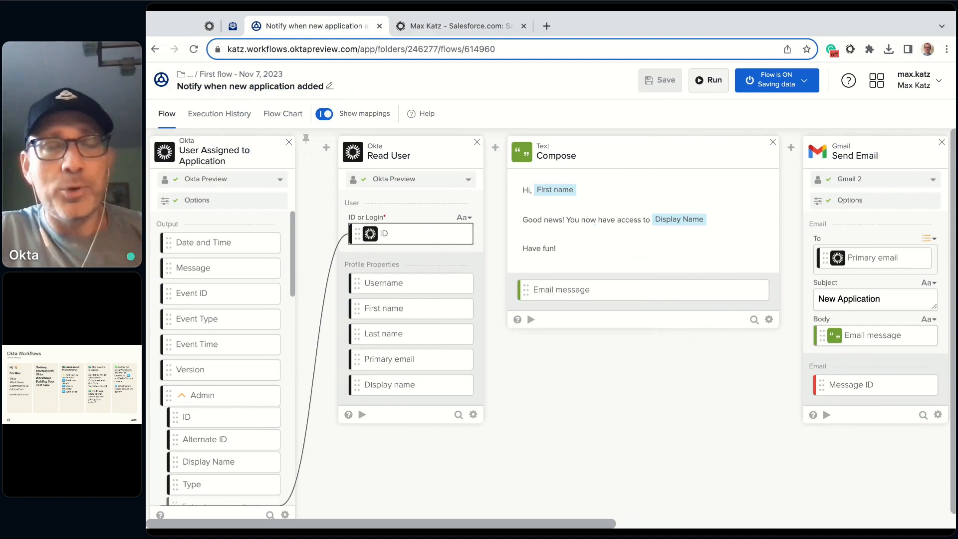
# - Open the built-in help for the Read User card and read its description, input and output fields
pyautogui.click(349, 415)
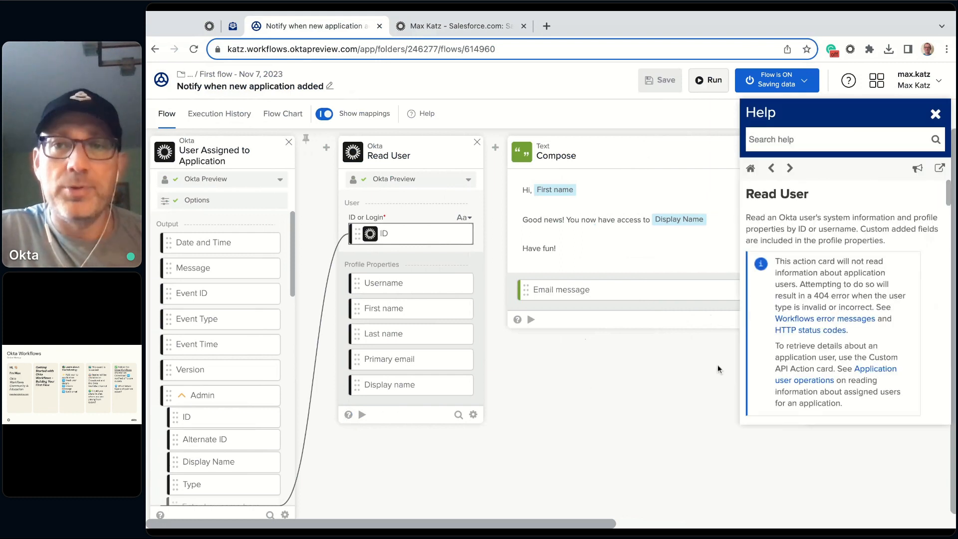
pyautogui.scroll(-3, 815, 299)
pyautogui.scroll(3, 815, 299)
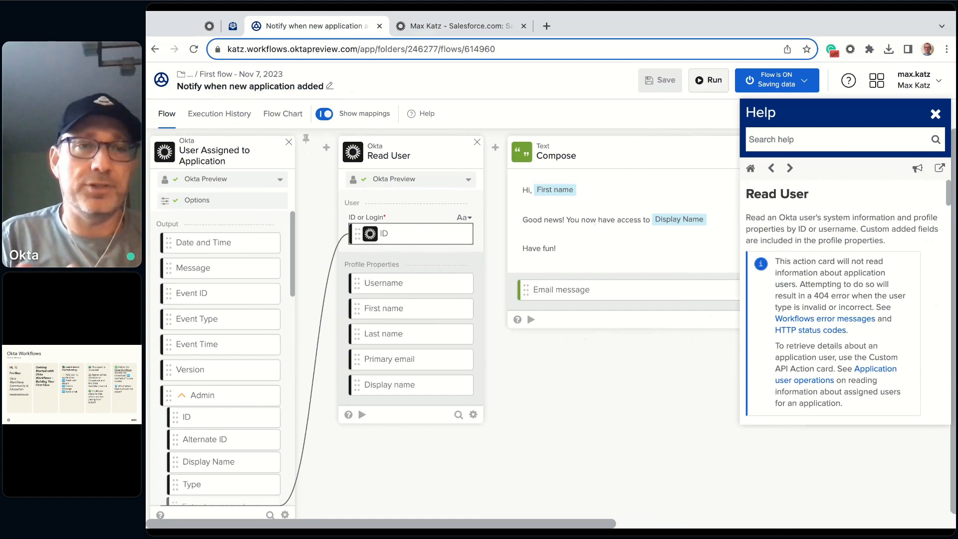
pyautogui.scroll(-3, 858, 281)
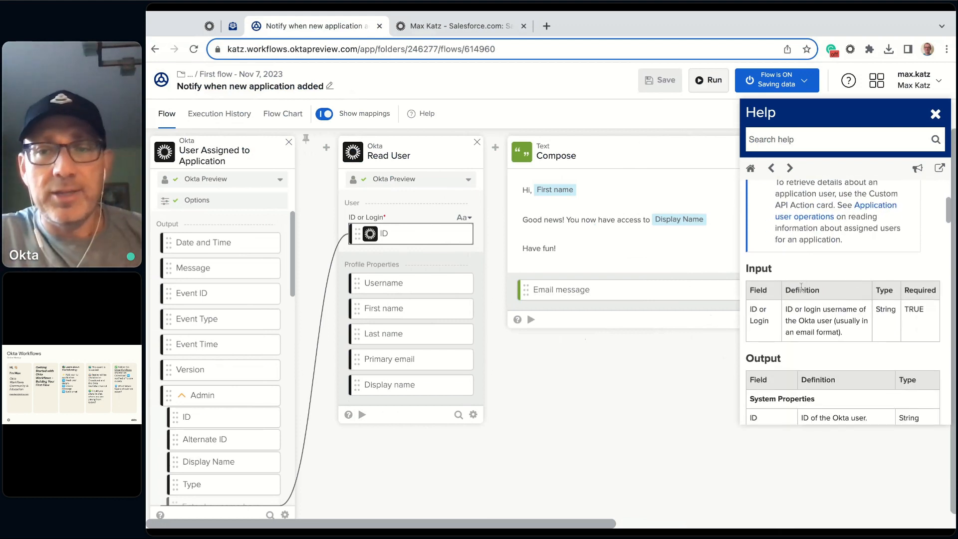
pyautogui.scroll(-1, 801, 288)
pyautogui.scroll(-1, 804, 313)
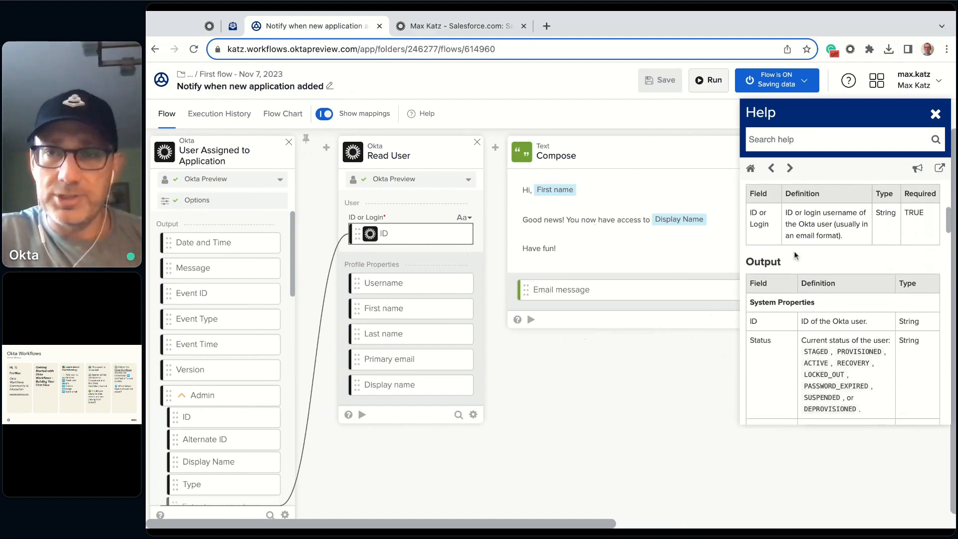
pyautogui.scroll(5, 795, 255)
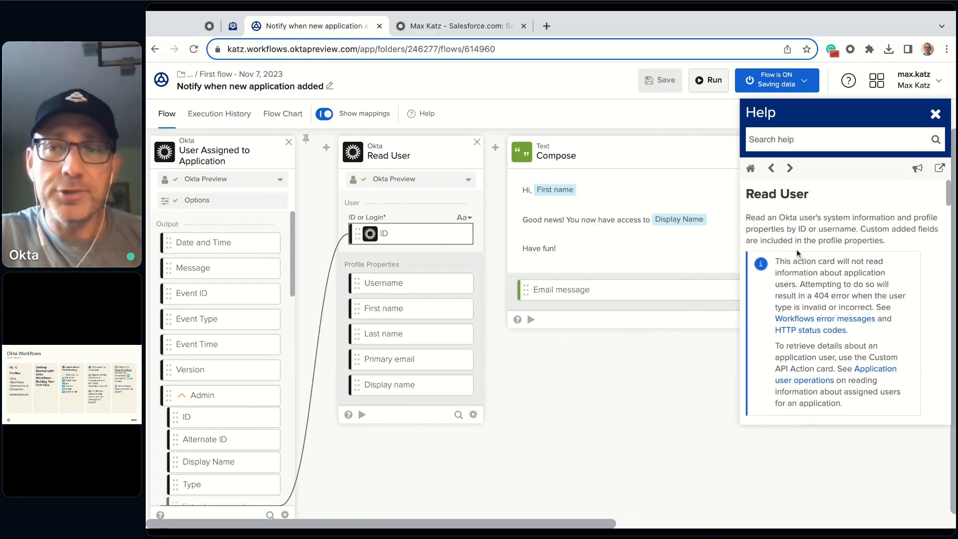
pyautogui.scroll(-10, 797, 253)
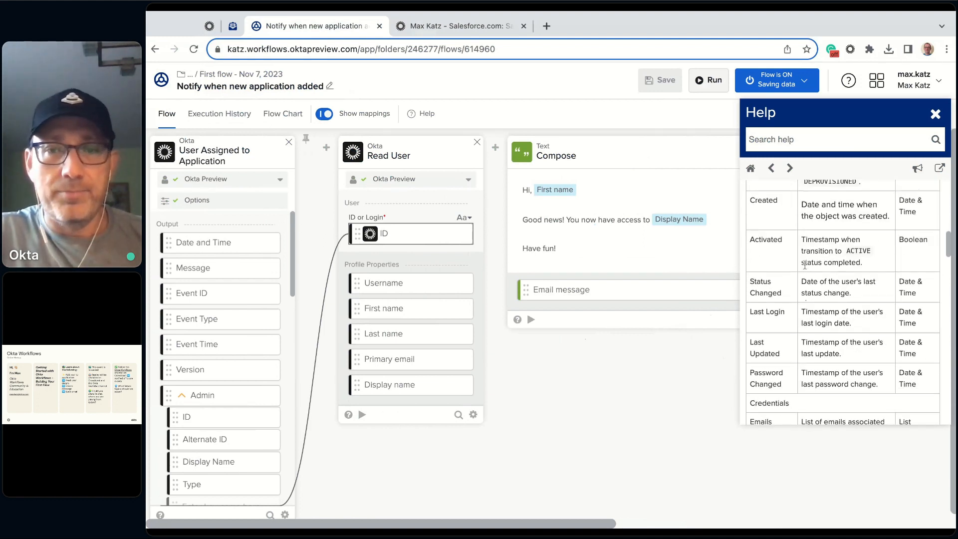
pyautogui.scroll(-1, 806, 265)
pyautogui.scroll(-1, 843, 299)
# - Open the Read User help as a full documentation page, then close both that page and the help
pyautogui.click(939, 168)
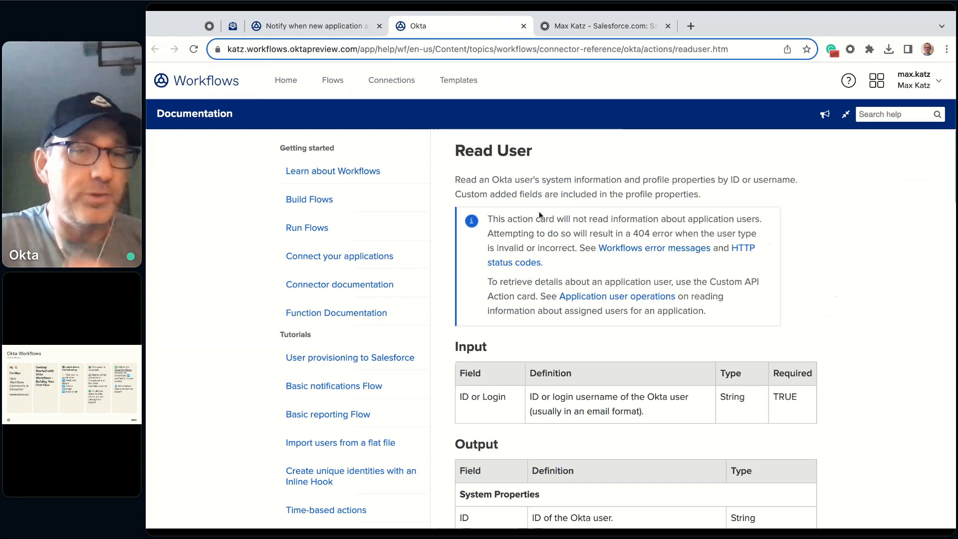
pyautogui.click(524, 25)
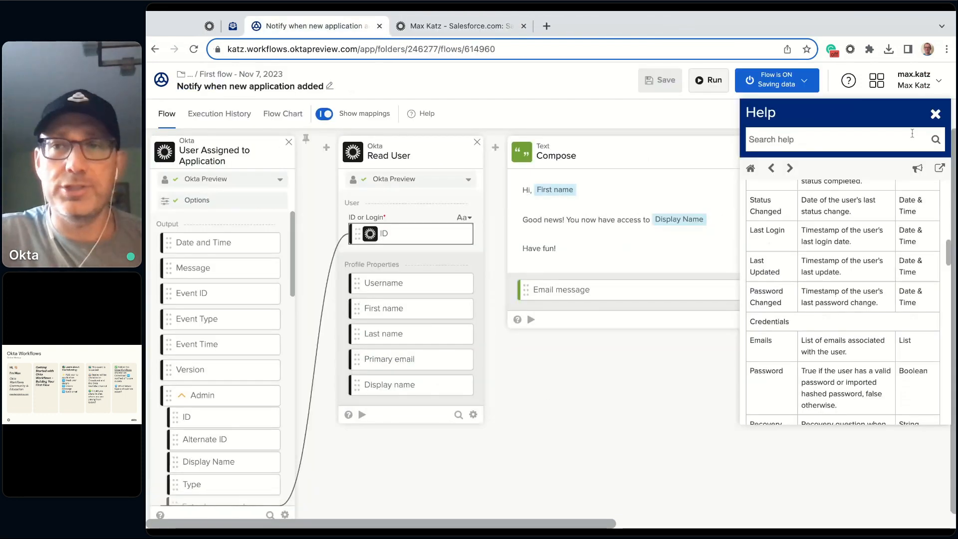
pyautogui.click(936, 114)
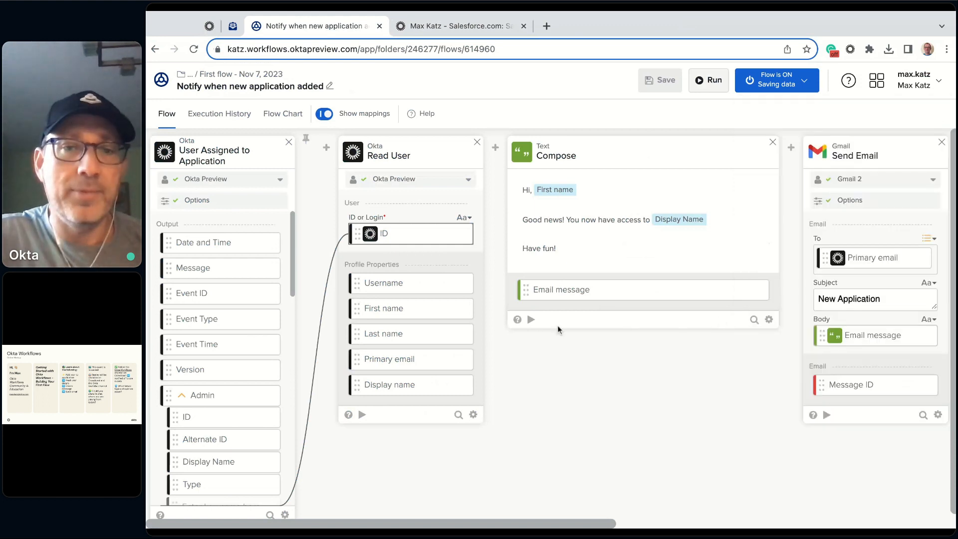
# - Open the help for the Compose card, read its description and email example, and close it
pyautogui.click(517, 320)
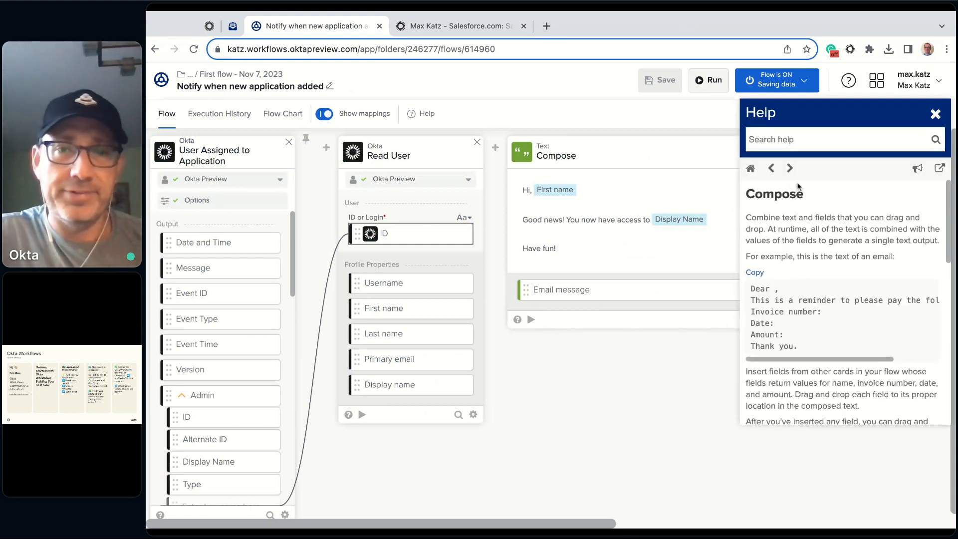
pyautogui.scroll(-2, 824, 234)
pyautogui.scroll(1, 842, 233)
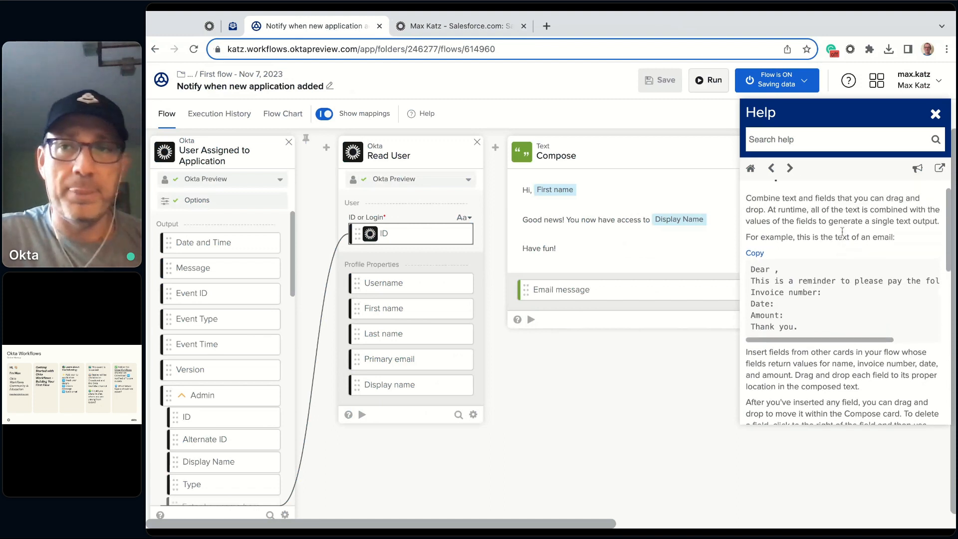
pyautogui.scroll(2, 843, 233)
pyautogui.click(935, 113)
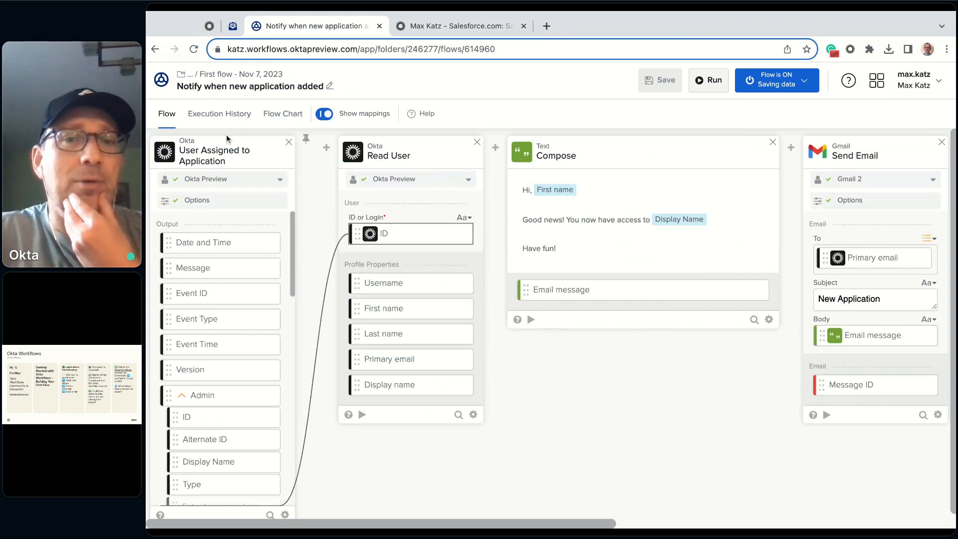
# - Leave the flow for its folder and look through the Workflows connections down to the Gmail entries
pyautogui.click(247, 77)
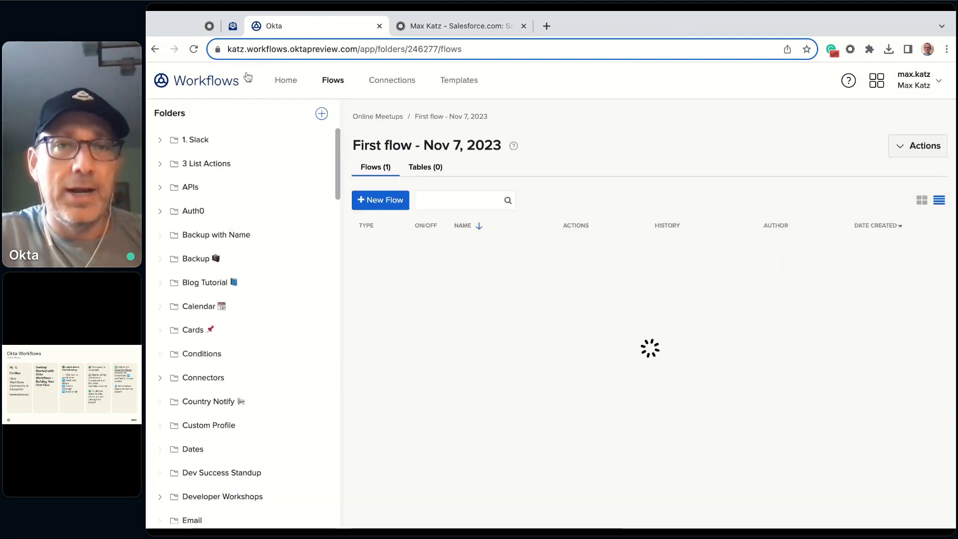
pyautogui.click(397, 84)
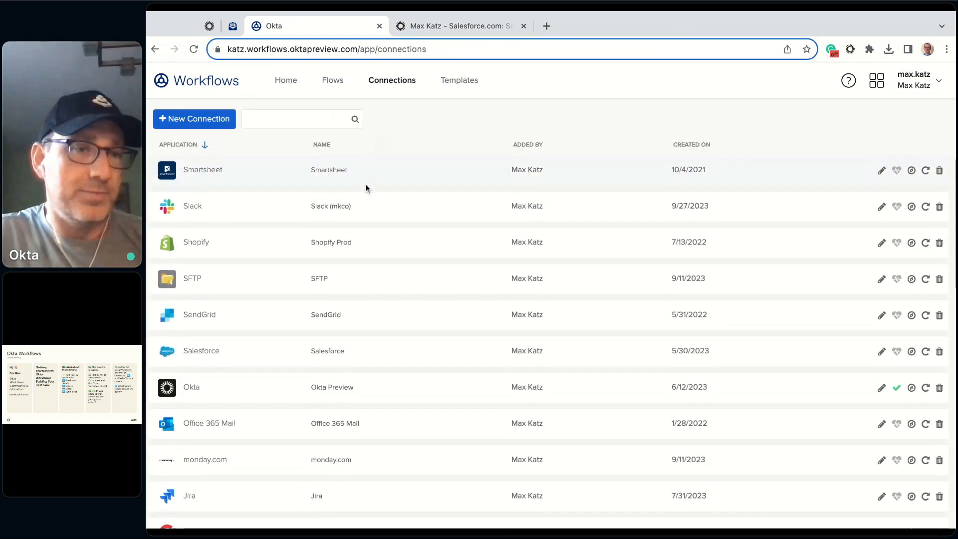
pyautogui.scroll(-3, 366, 189)
pyautogui.scroll(-5, 553, 342)
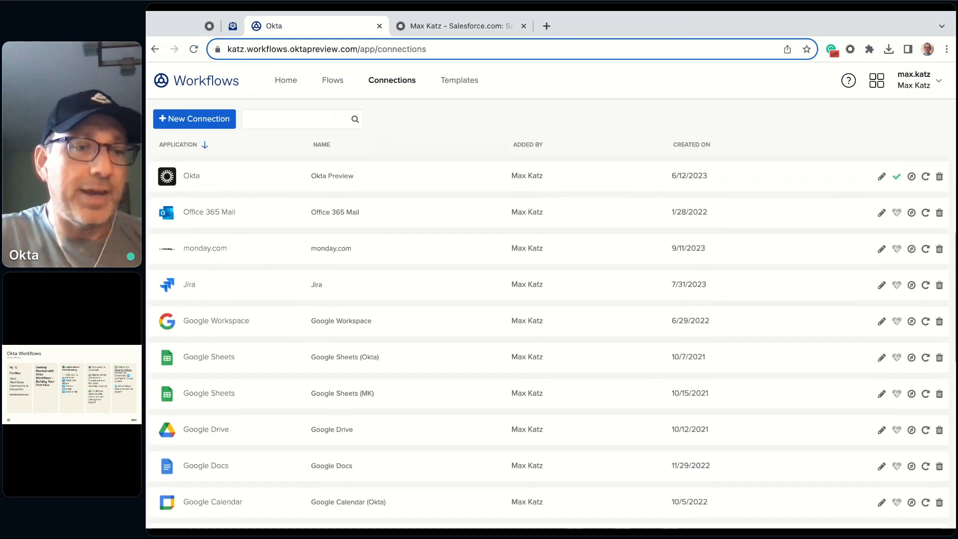
pyautogui.scroll(-3, 322, 303)
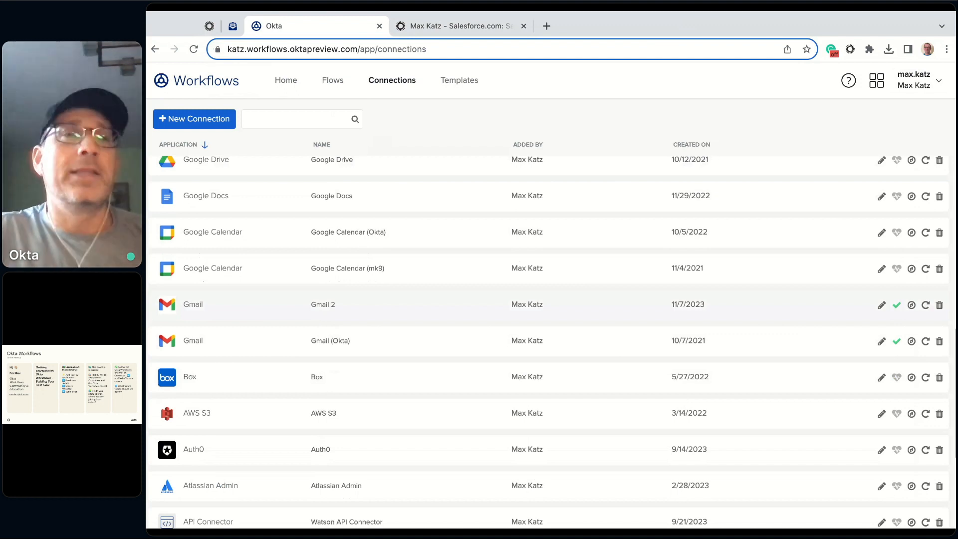
# - Switch to the Okta Workflows documentation and browse its list of connectors
pyautogui.click(206, 28)
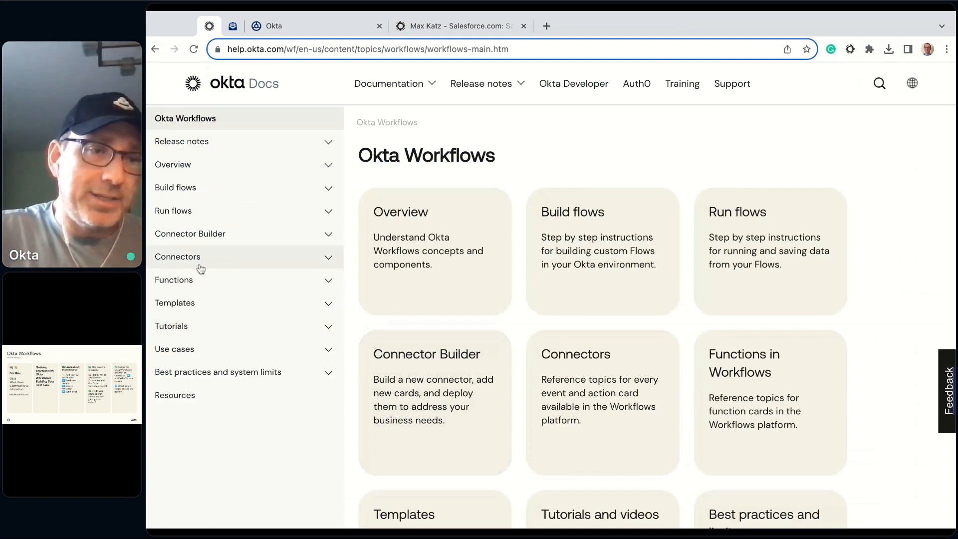
pyautogui.click(235, 261)
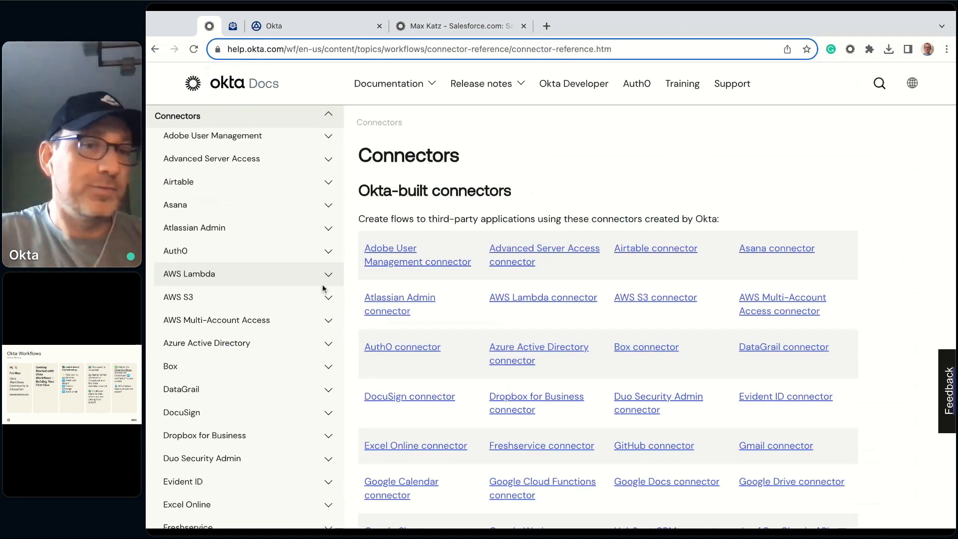
pyautogui.scroll(-2, 313, 301)
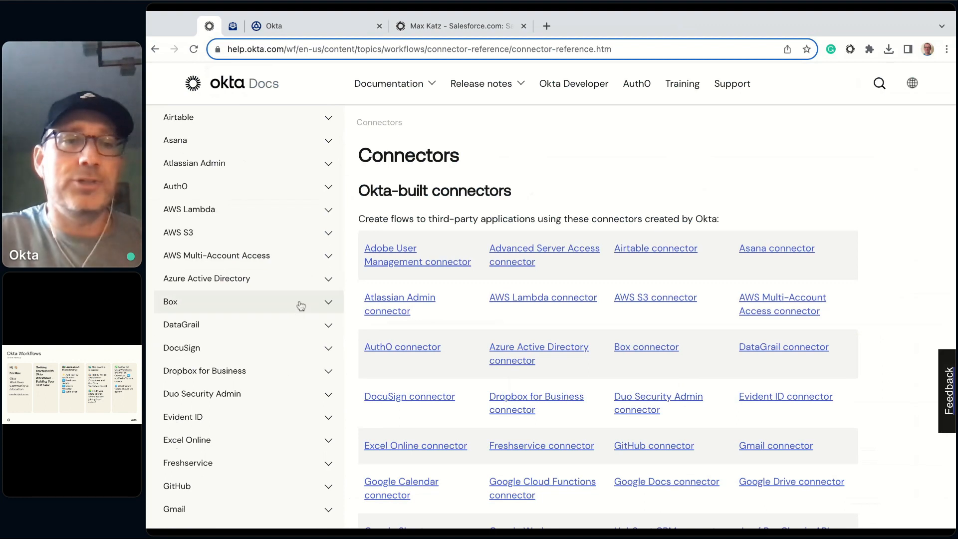
pyautogui.scroll(-1, 301, 305)
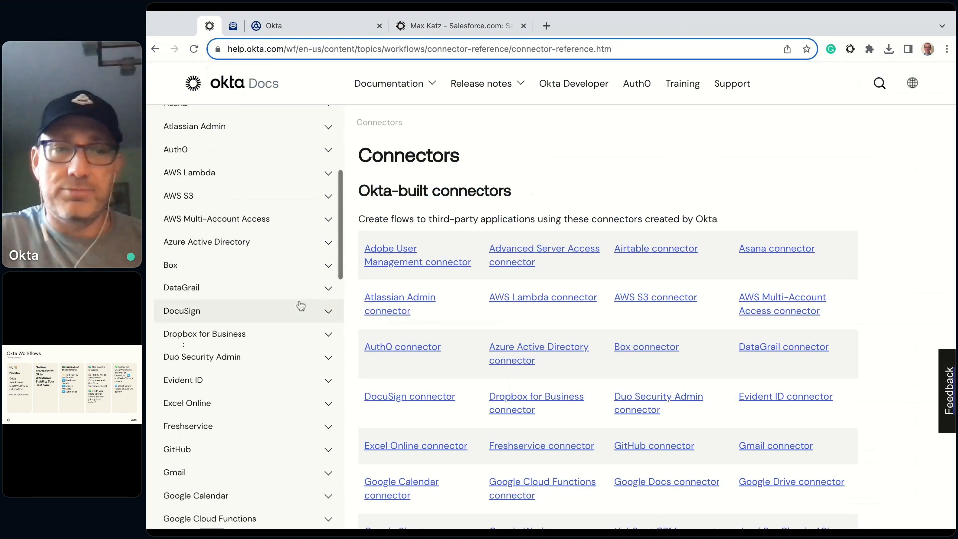
# - Open the Box connector documentation and read its authorization and event card sections
pyautogui.click(227, 267)
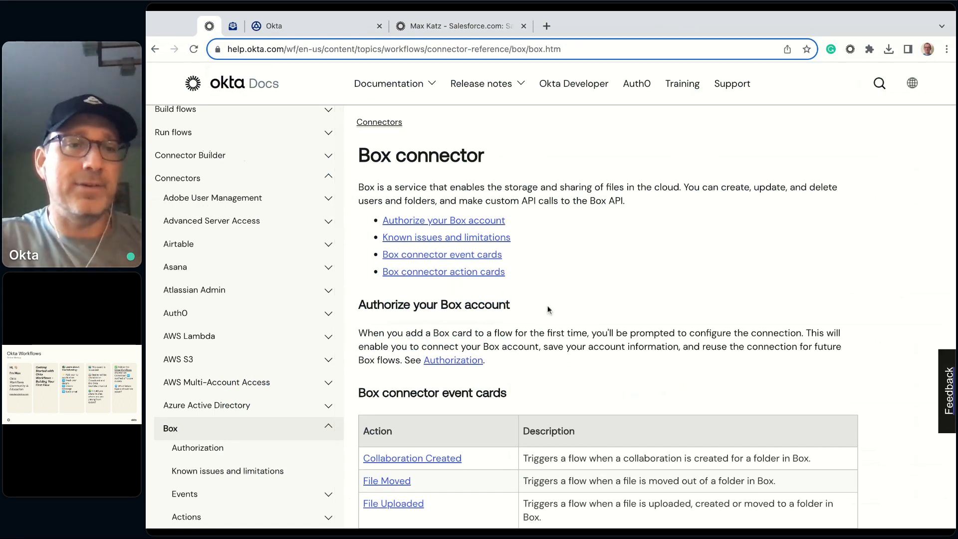
pyautogui.scroll(-1, 586, 223)
pyautogui.scroll(1, 519, 223)
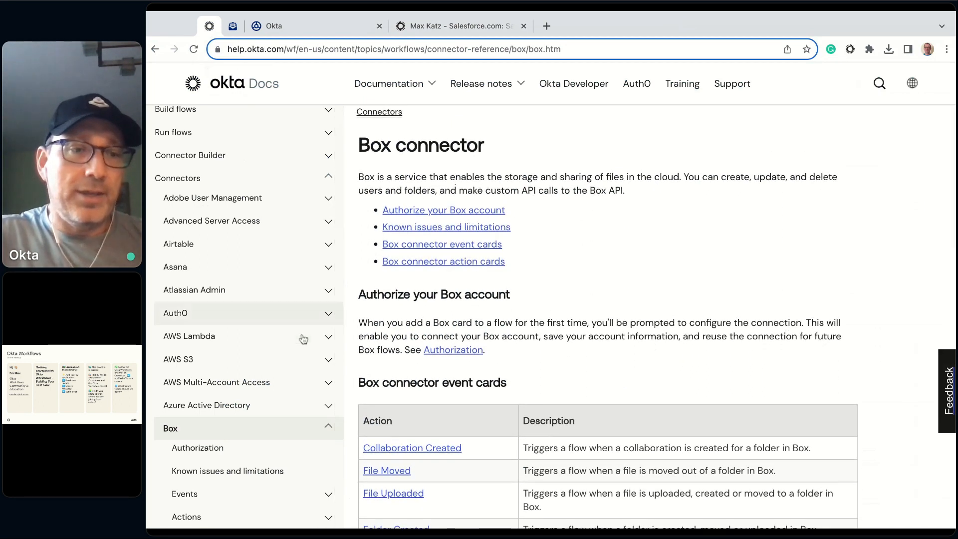
pyautogui.scroll(-2, 303, 339)
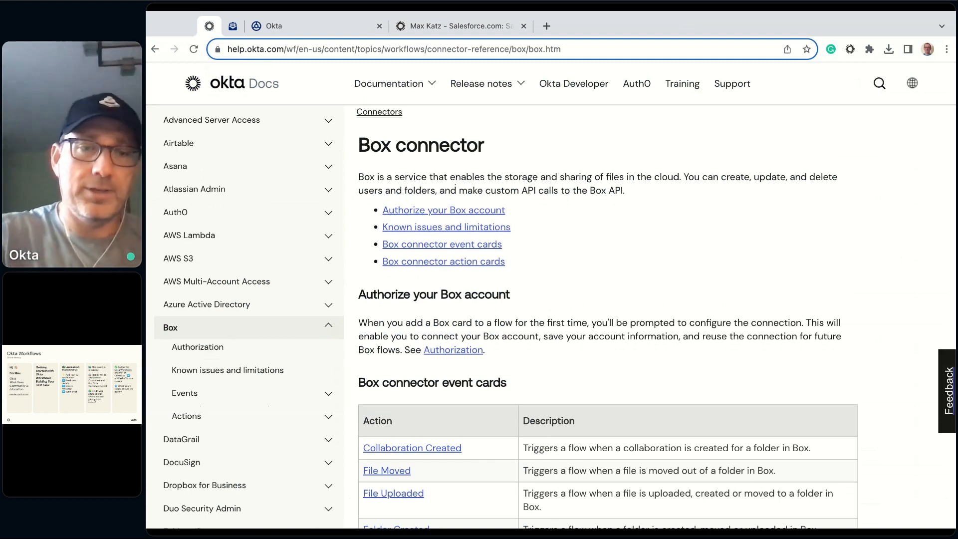
pyautogui.scroll(-1, 591, 263)
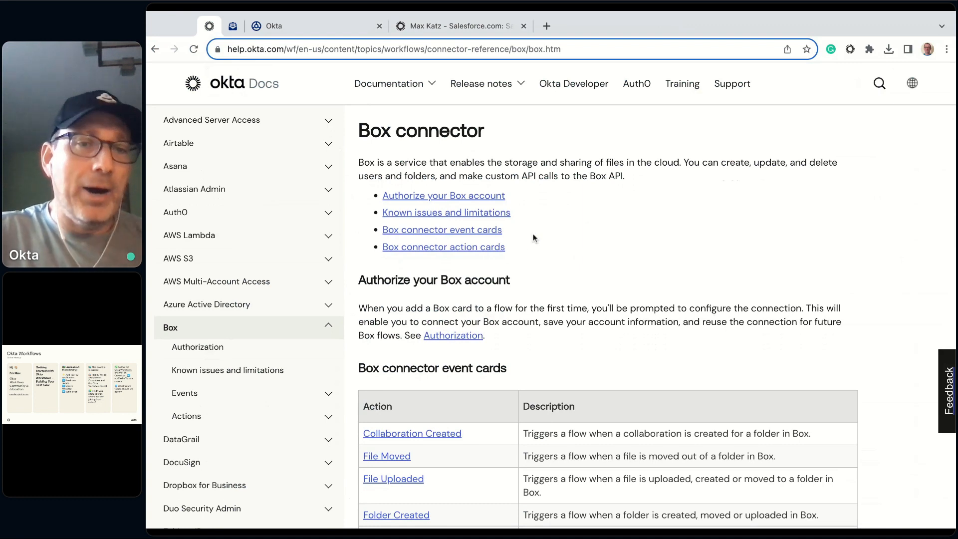
pyautogui.scroll(-1, 533, 233)
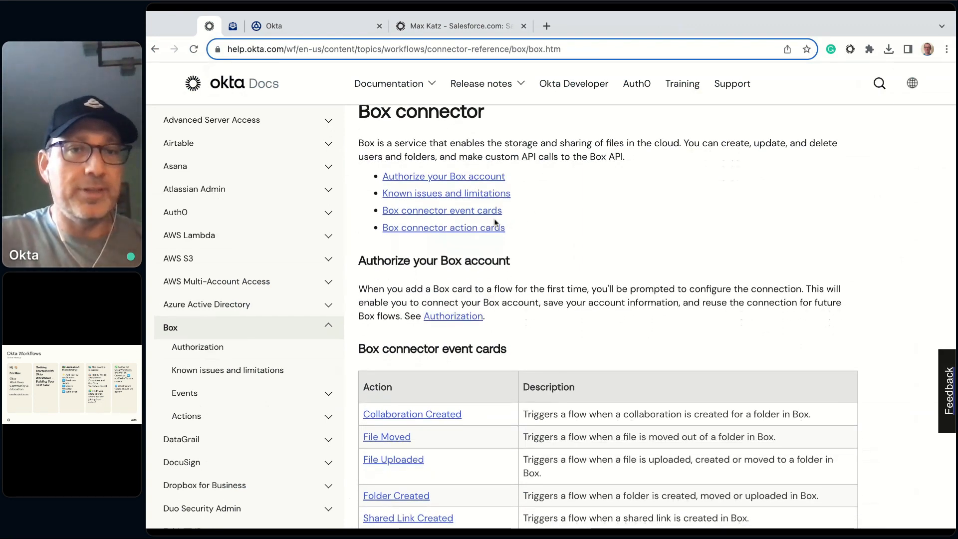
# - Expand the Box connector's Events topics in the documentation and look through the event cards
pyautogui.scroll(-1, 258, 277)
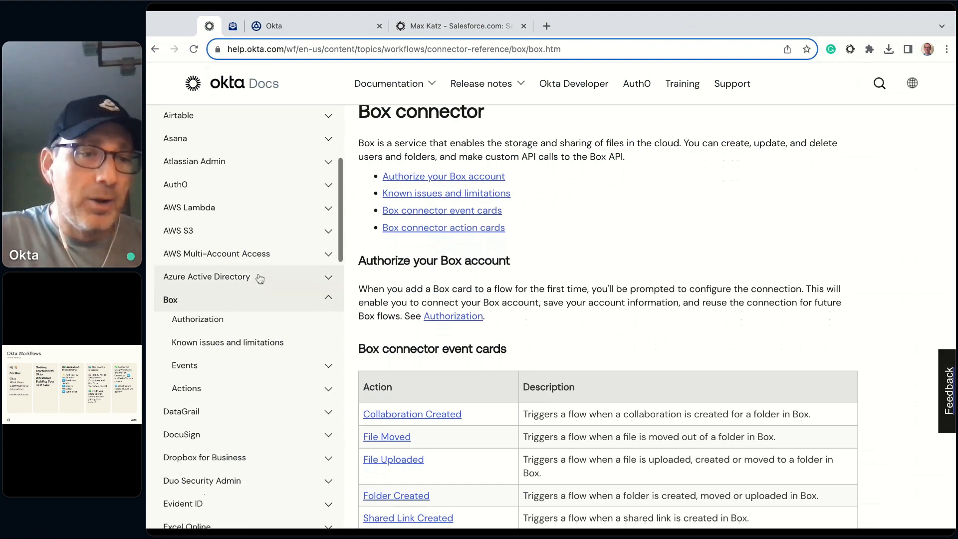
pyautogui.click(222, 368)
pyautogui.scroll(-2, 250, 385)
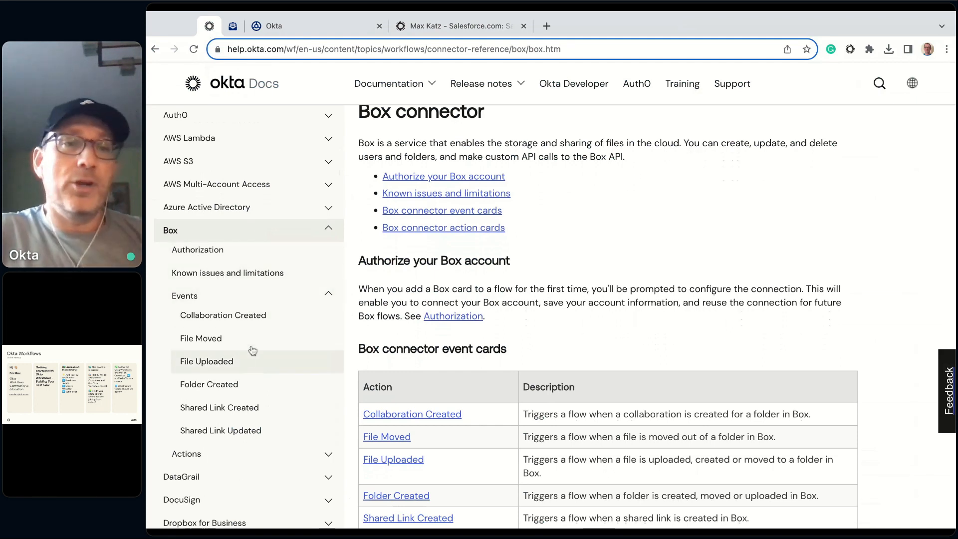
pyautogui.scroll(-1, 210, 344)
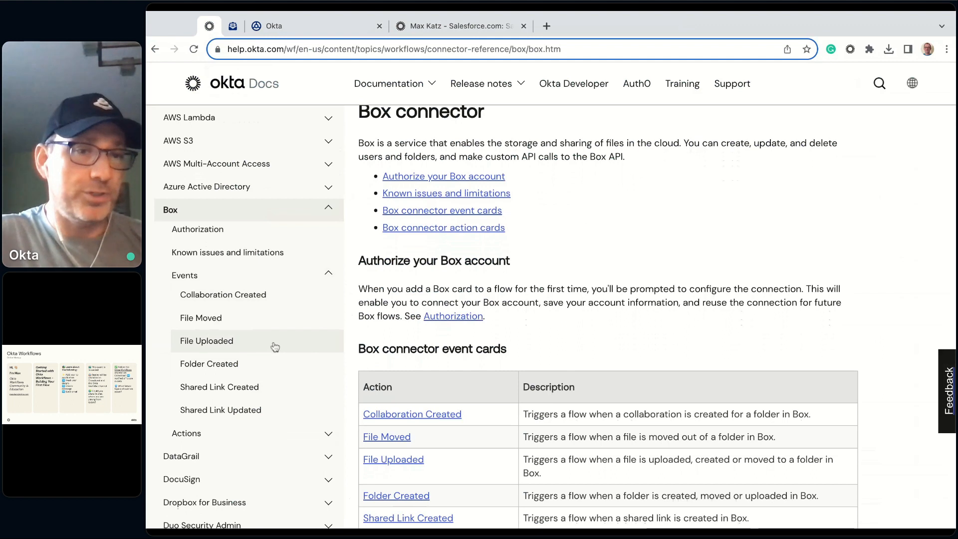
# - Expand the Box connector's Actions topics in the documentation and look through the list of action cards
pyautogui.scroll(-3, 270, 350)
pyautogui.click(272, 362)
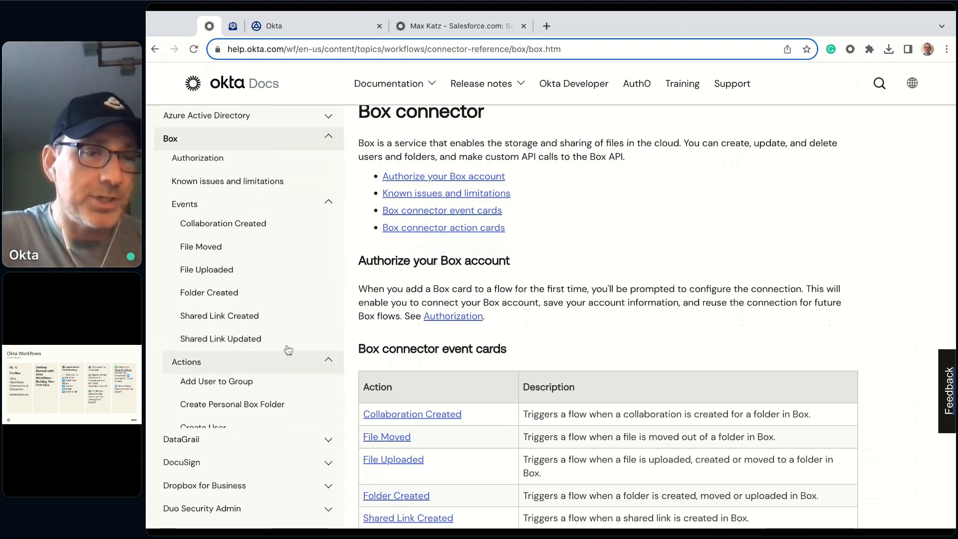
pyautogui.scroll(-4, 277, 349)
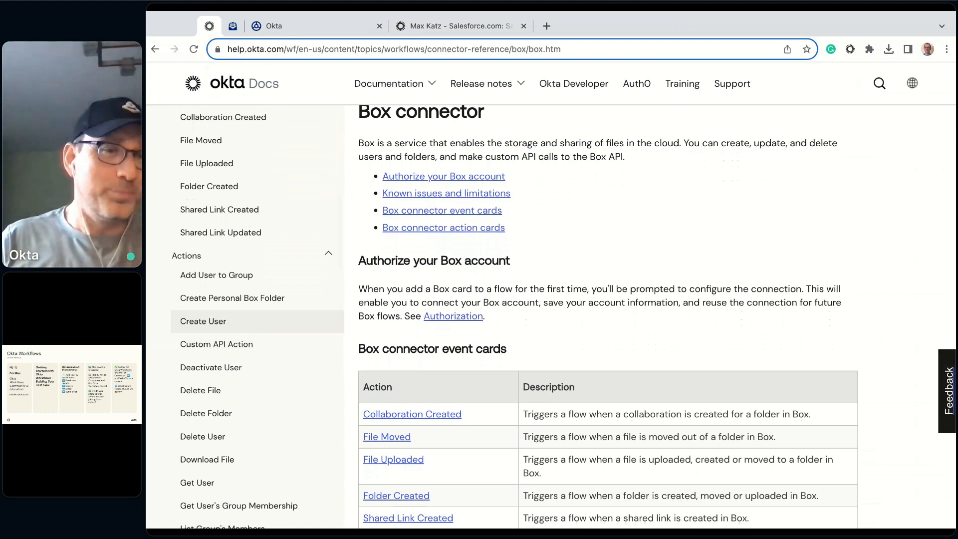
pyautogui.scroll(-3, 262, 328)
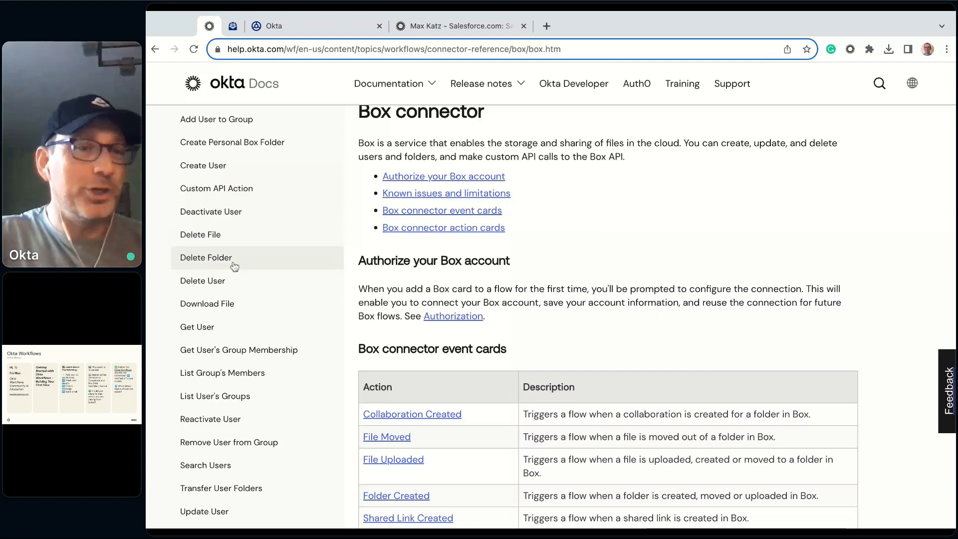
pyautogui.scroll(1, 248, 346)
pyautogui.scroll(1, 248, 346)
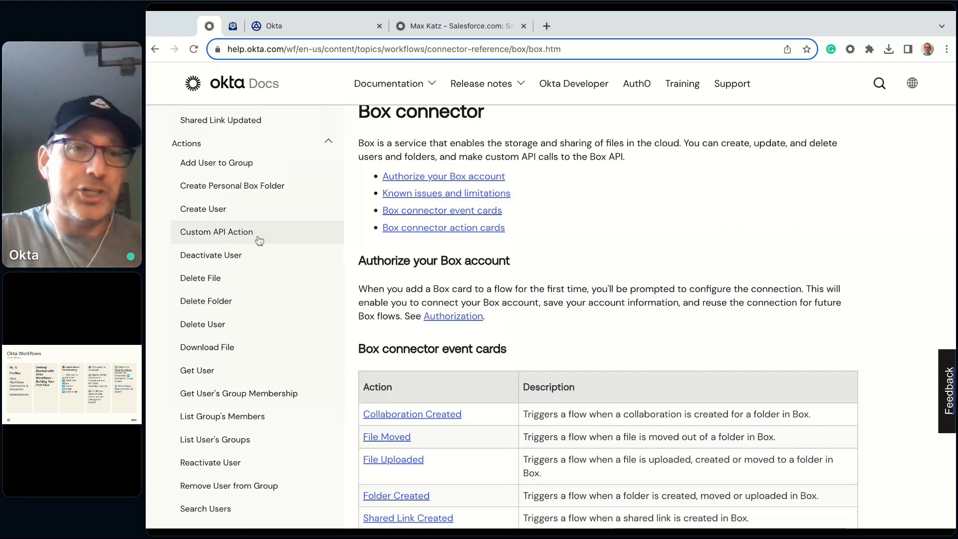
pyautogui.scroll(-2, 203, 275)
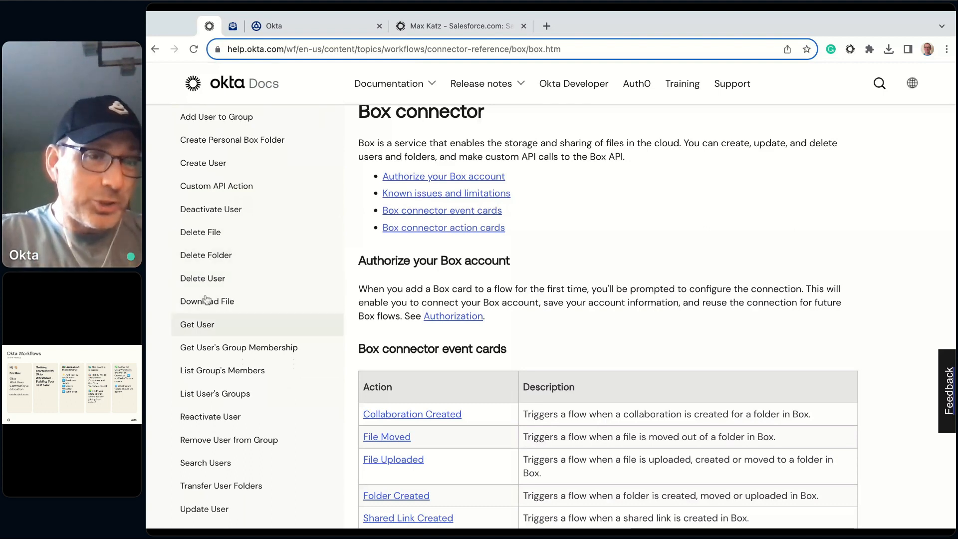
pyautogui.scroll(2, 253, 367)
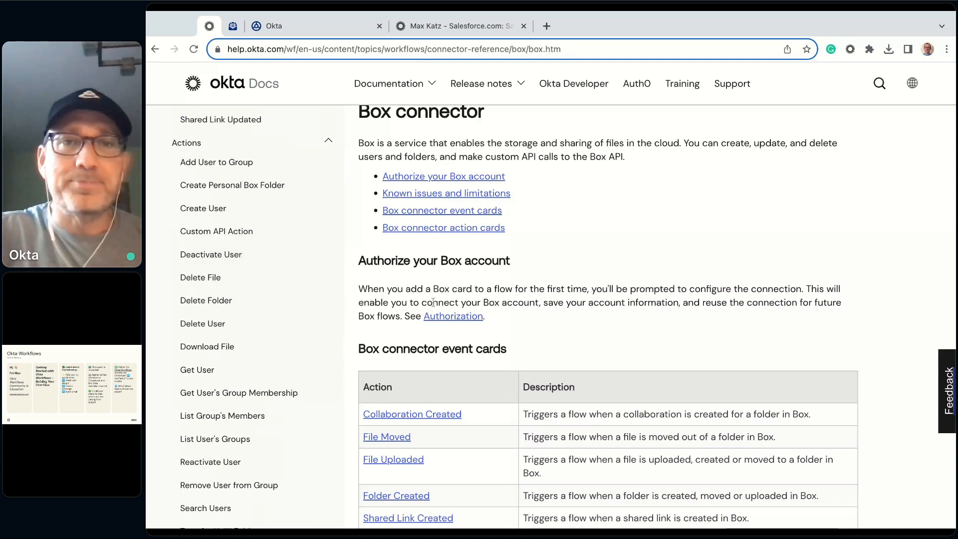
# - Switch back to Okta Workflows and open the new-application notification flow in the folder First flow - Nov 7, 2023
pyautogui.click(343, 27)
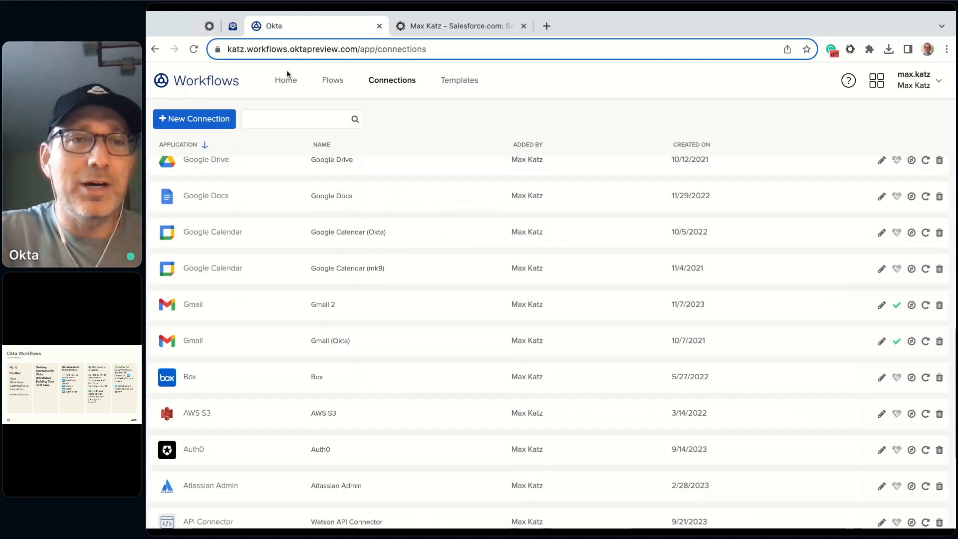
pyautogui.click(333, 80)
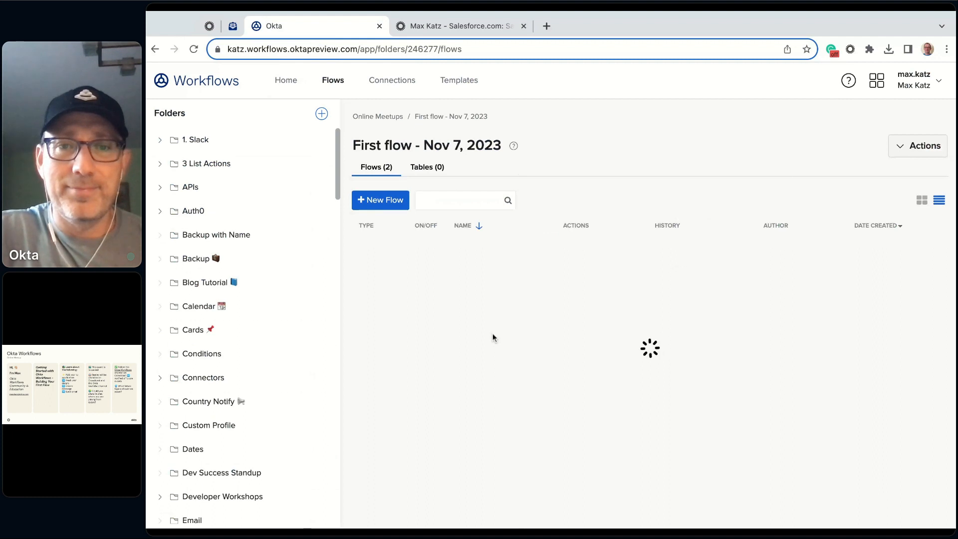
pyautogui.click(496, 262)
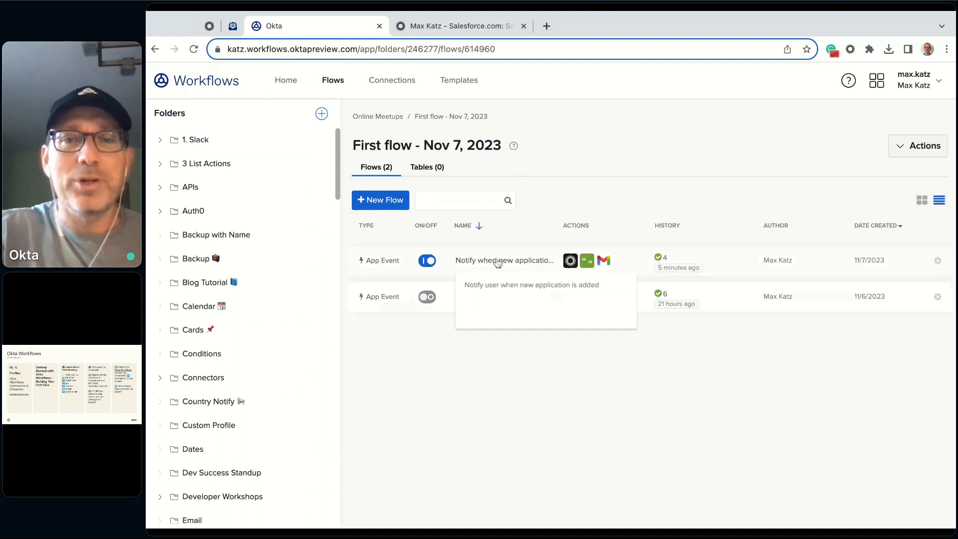